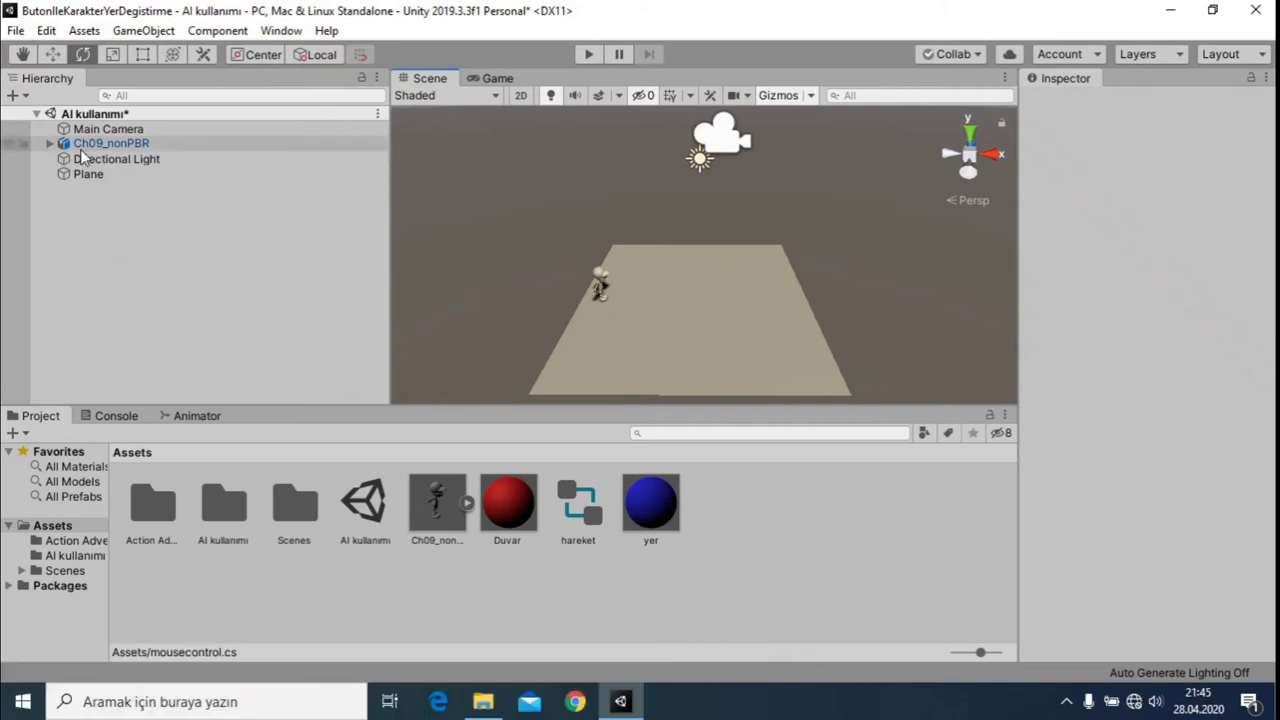
Step: Add a cube to the scene and name it Duvar
right_click(80, 196)
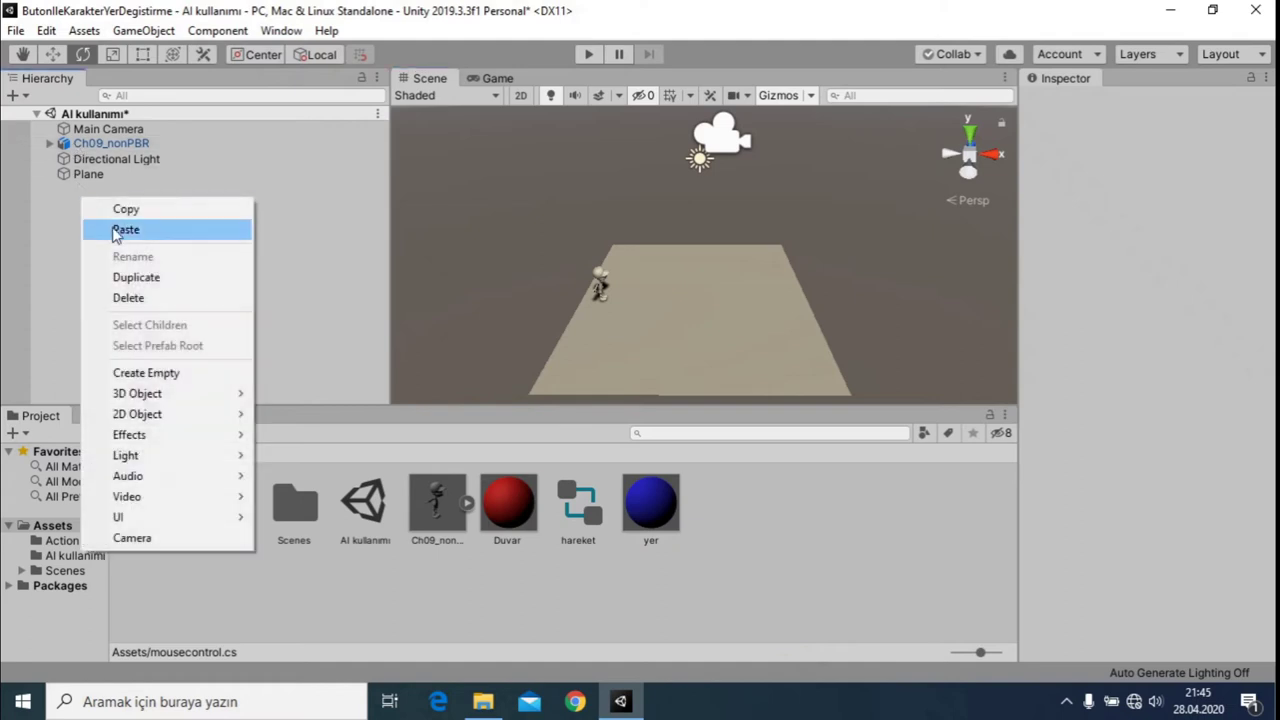
mouse_move(150, 398)
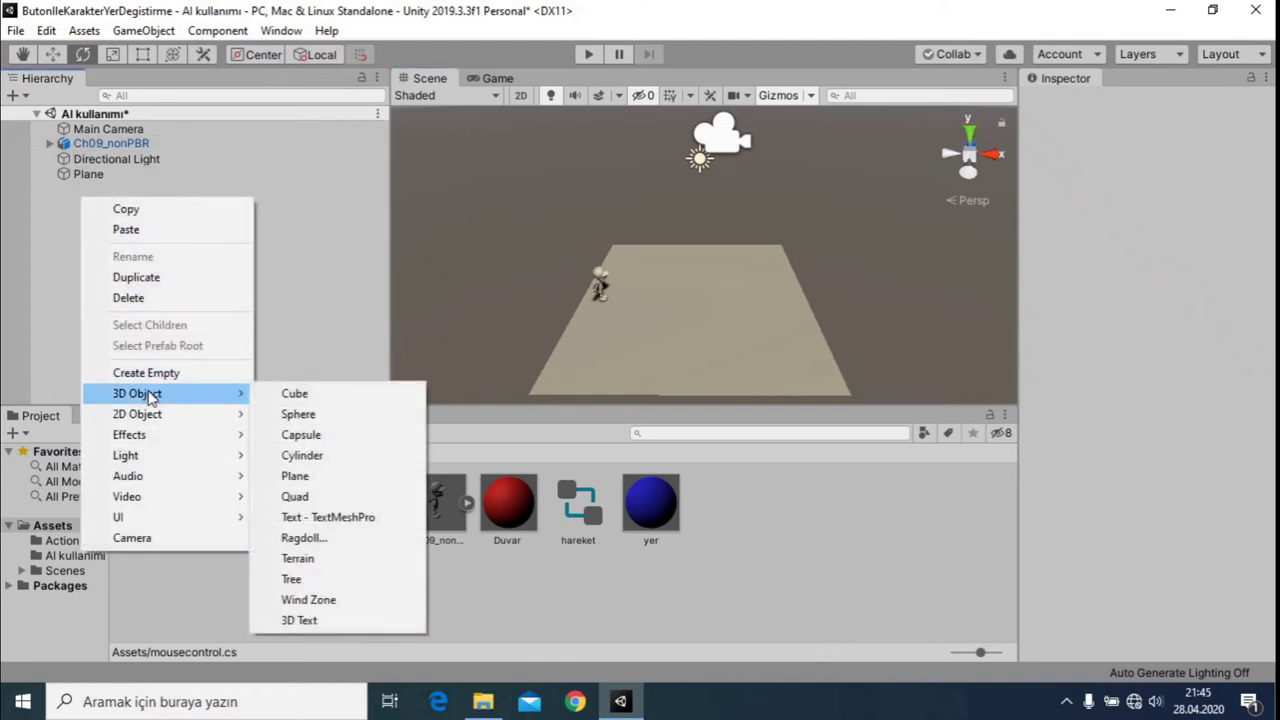
click(300, 393)
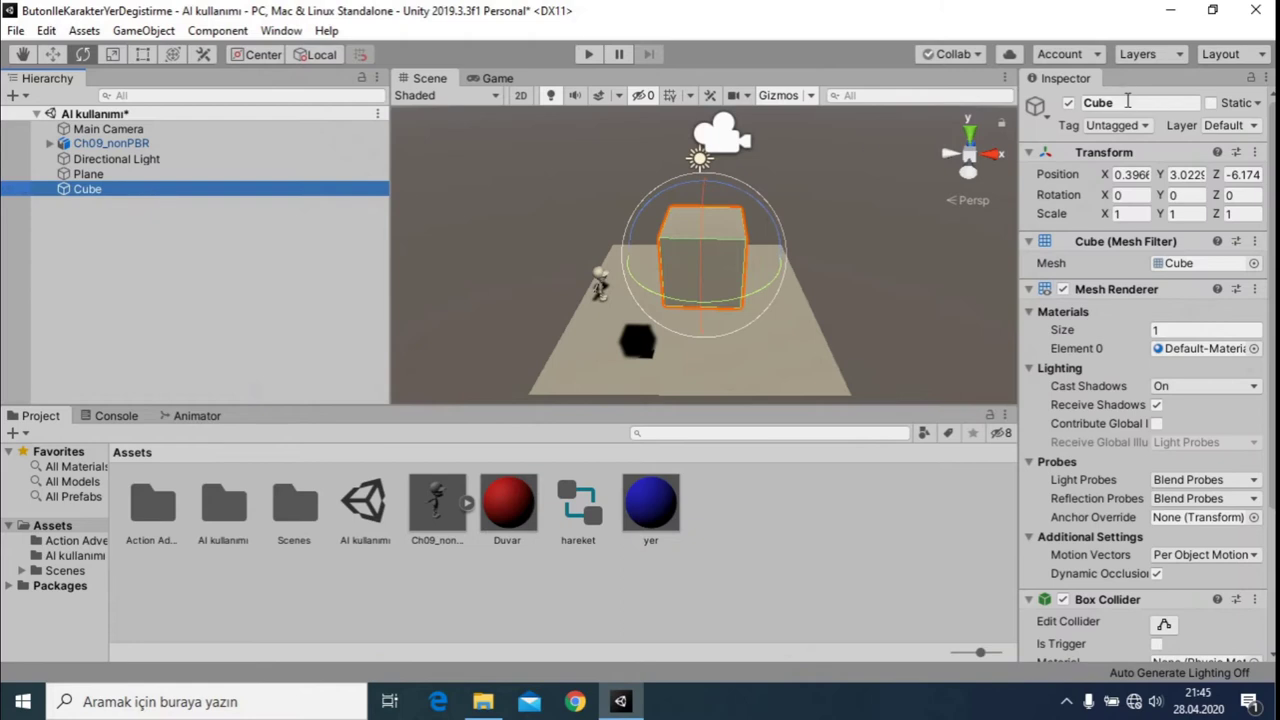
click(1128, 102)
text(Duvar)
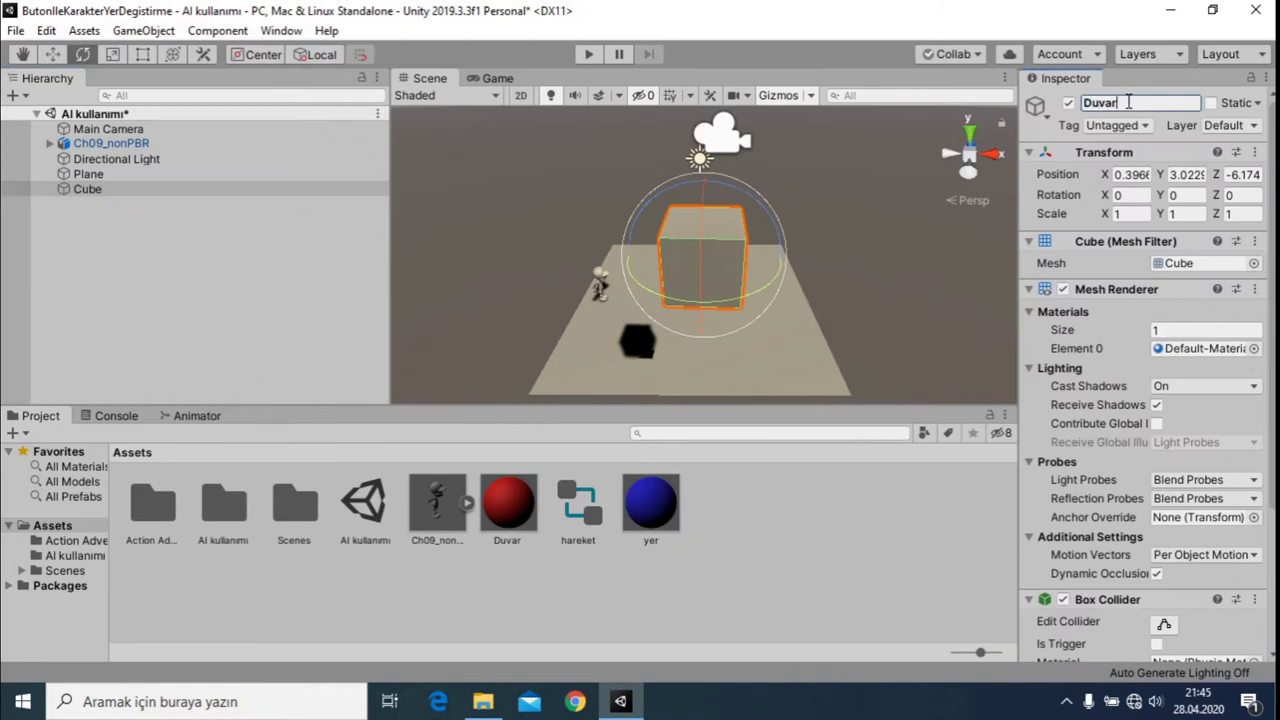
Step: Rename the Plane to Yer
click(100, 174)
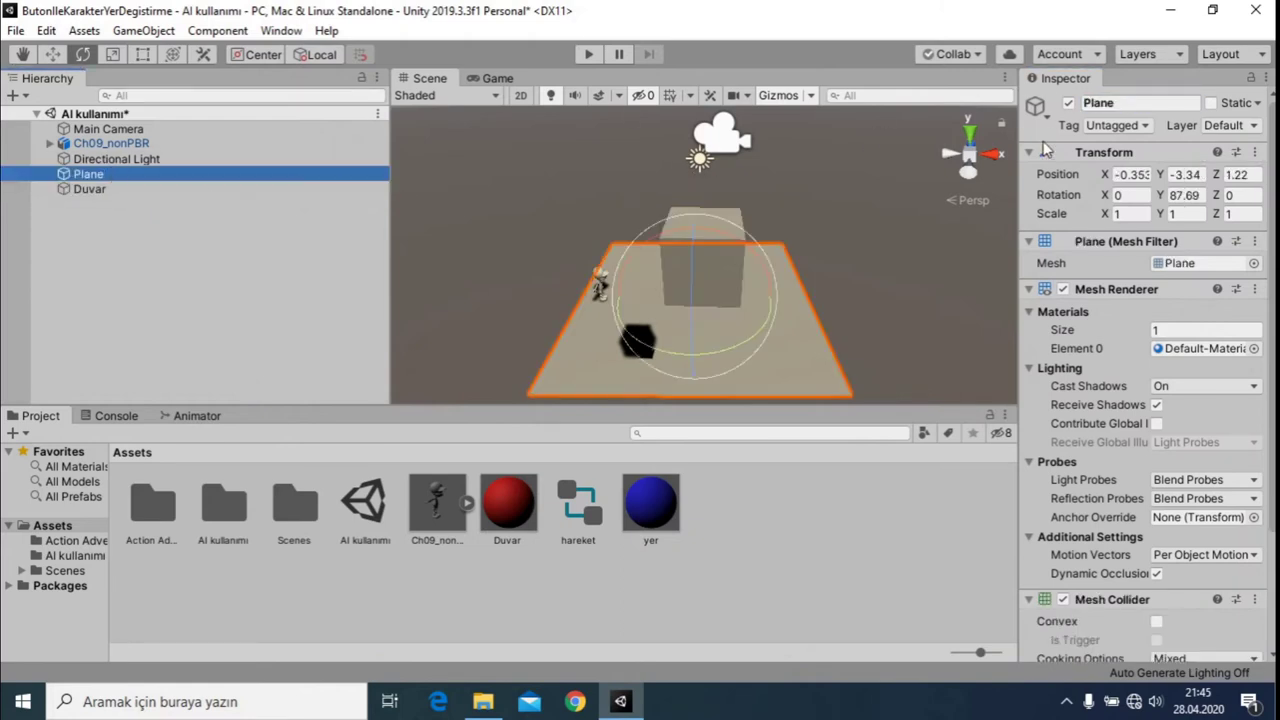
click(1108, 105)
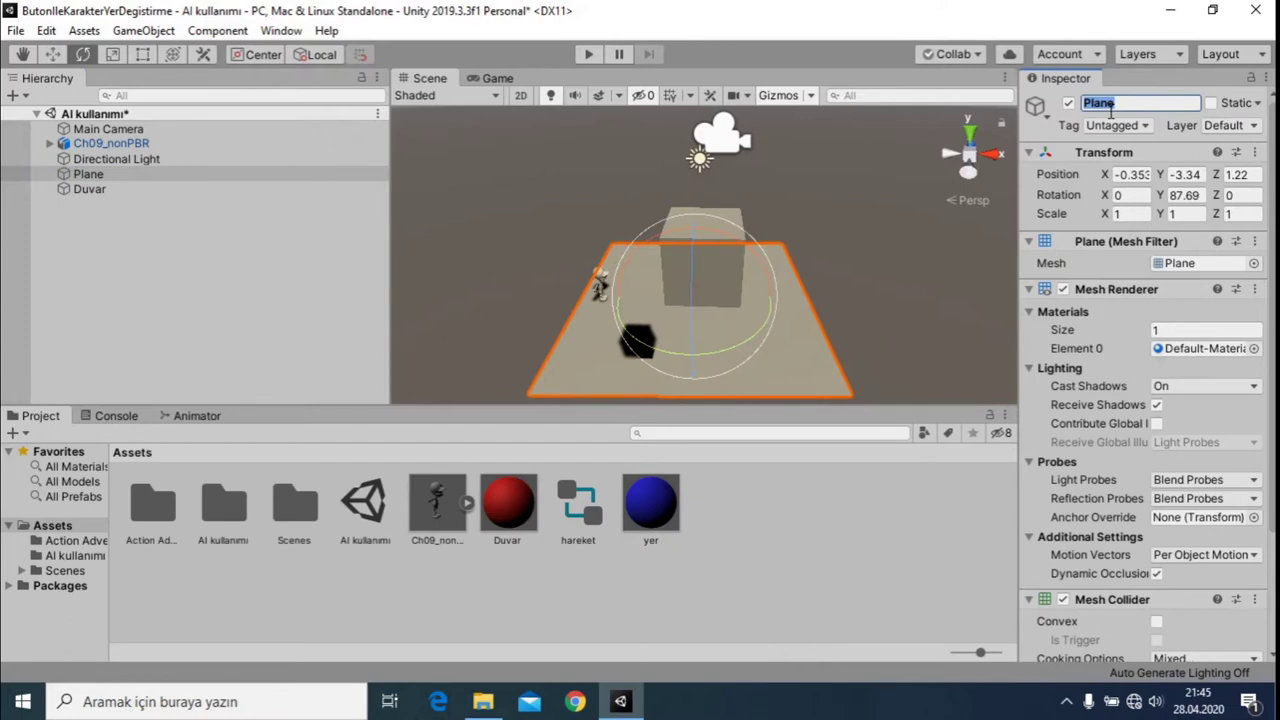
text(Yer)
click(124, 188)
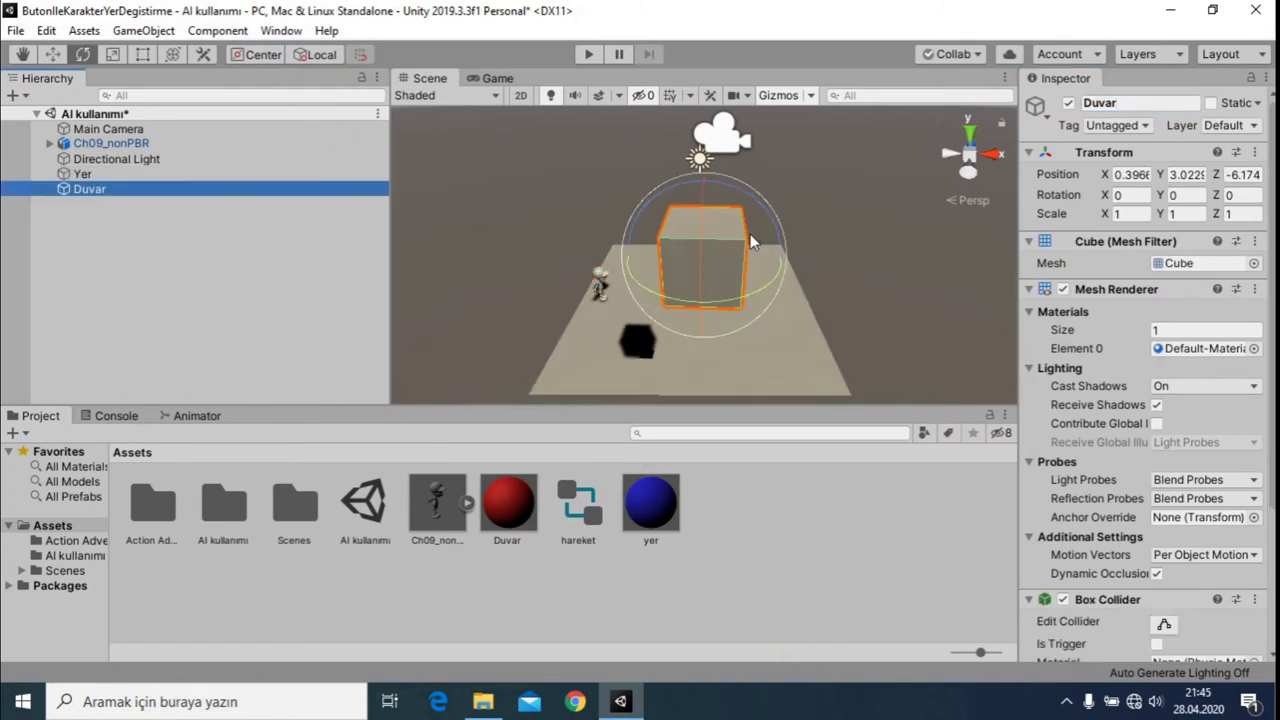
Step: Move Duvar back along Z and stretch it lengthwise into a wall
click(51, 54)
mouse_move(712, 222)
mouse_down()
mouse_move(738, 148)
mouse_move(716, 318)
mouse_move(733, 334)
mouse_move(711, 303)
mouse_move(722, 271)
mouse_up()
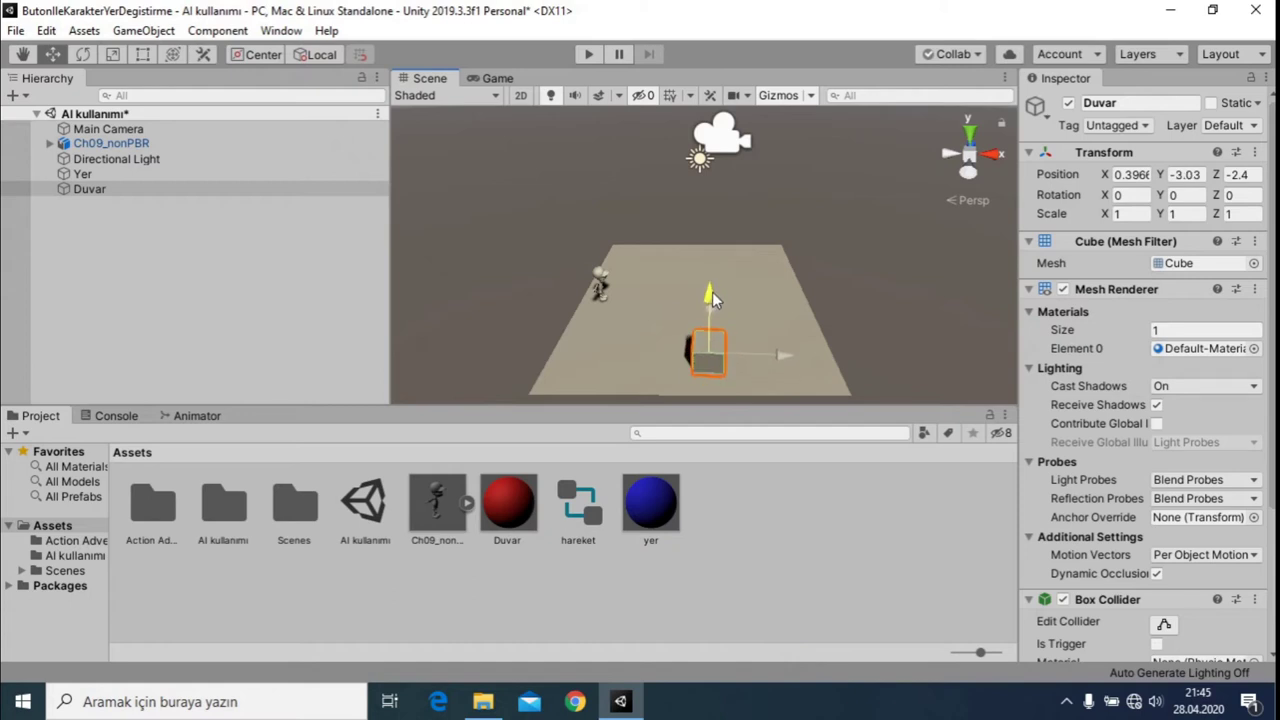
click(112, 54)
drag(709, 302, 772, 17)
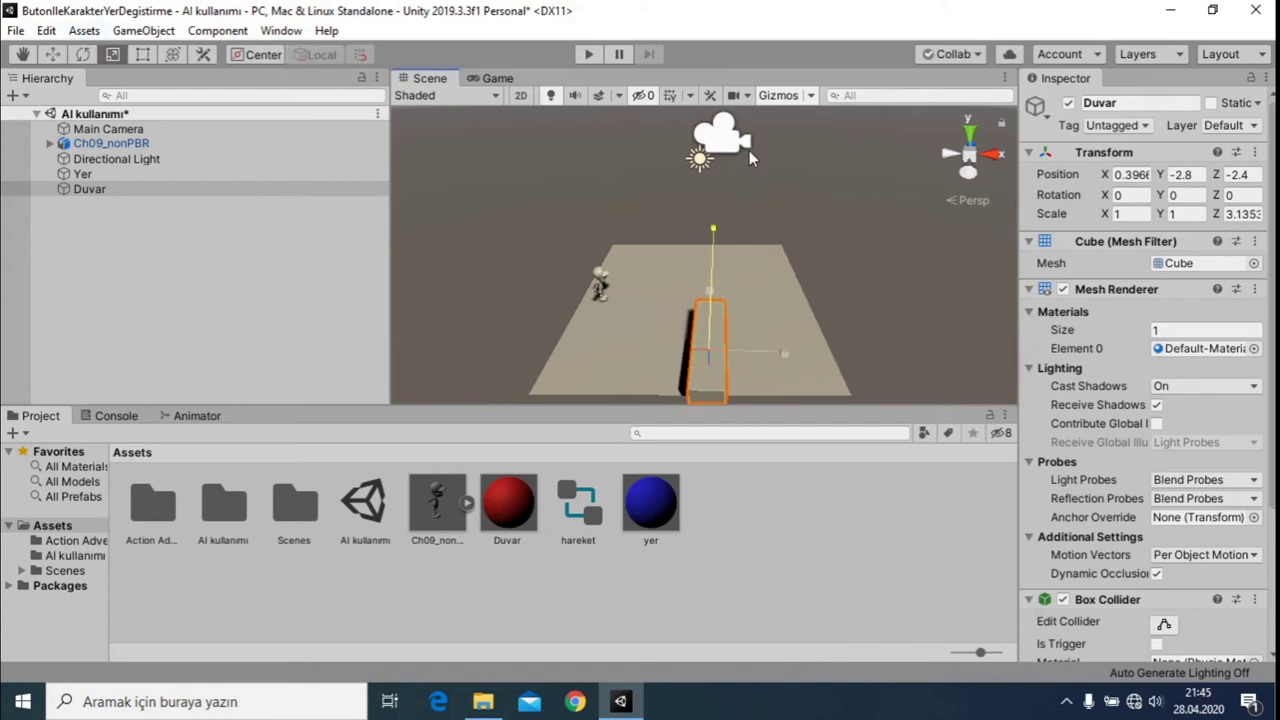
Step: Slide the wall farther back and settle its Z scale at about 6.97
click(53, 54)
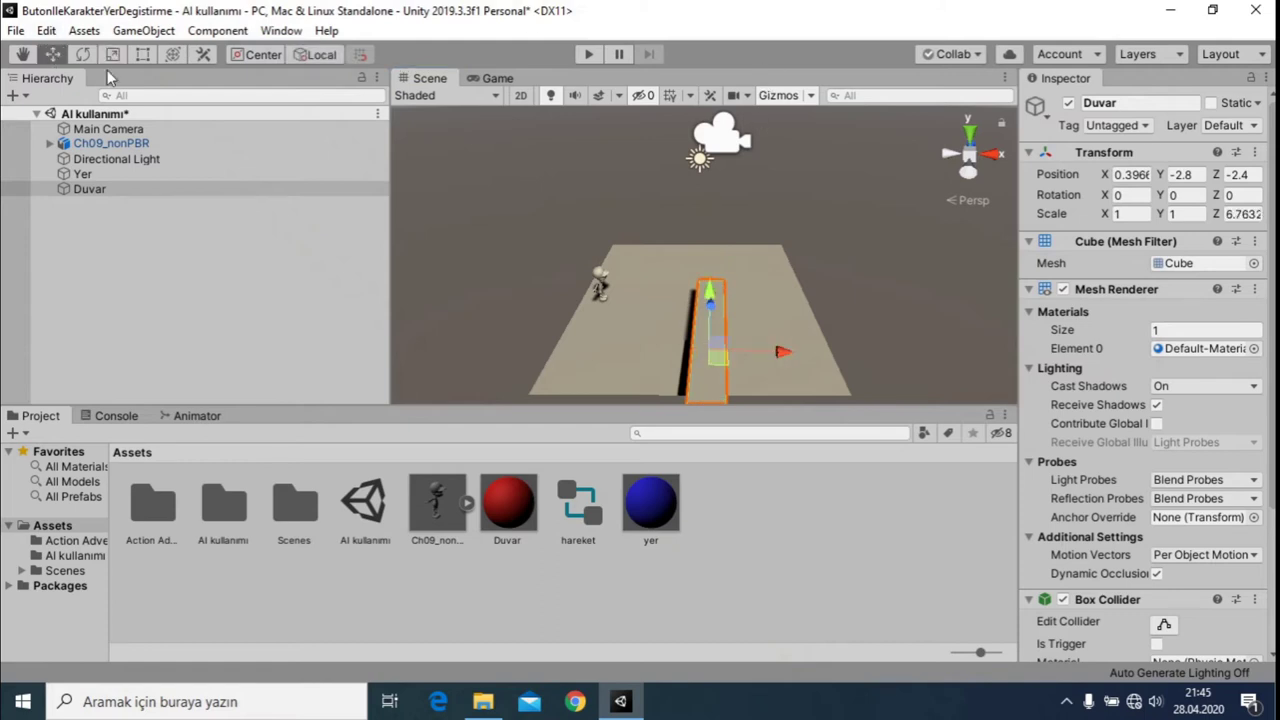
drag(718, 285, 708, 215)
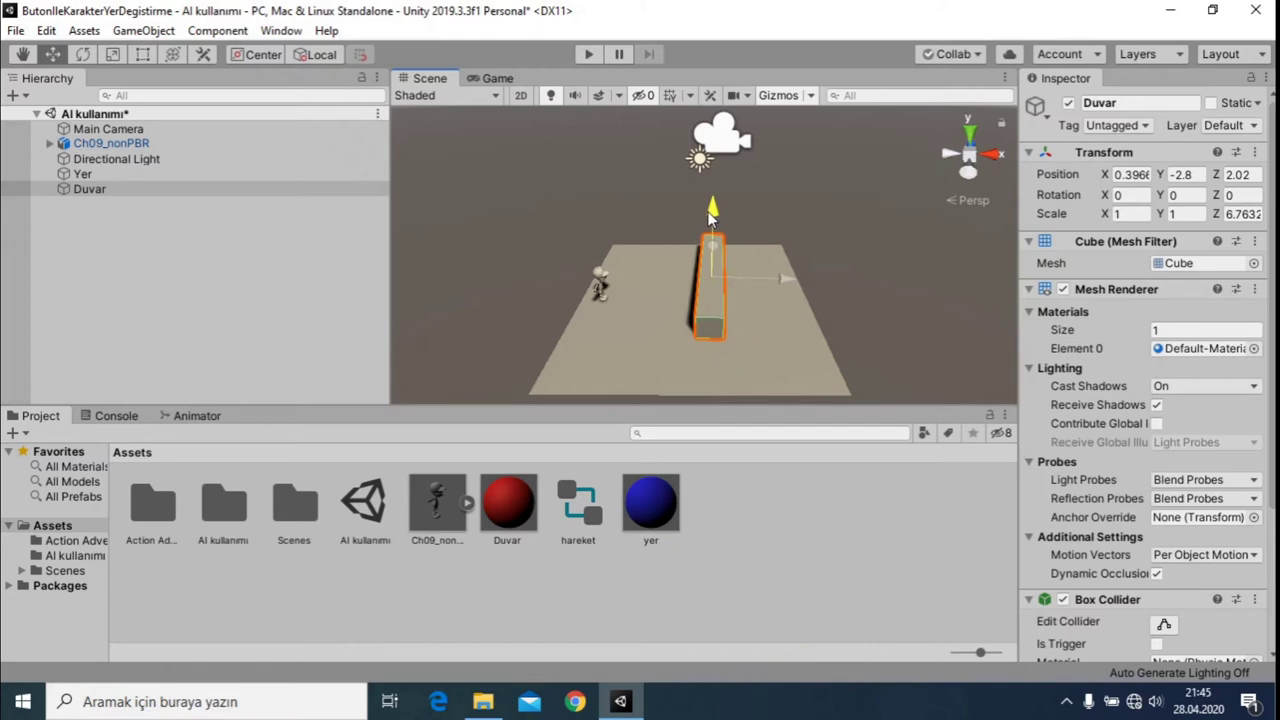
click(113, 54)
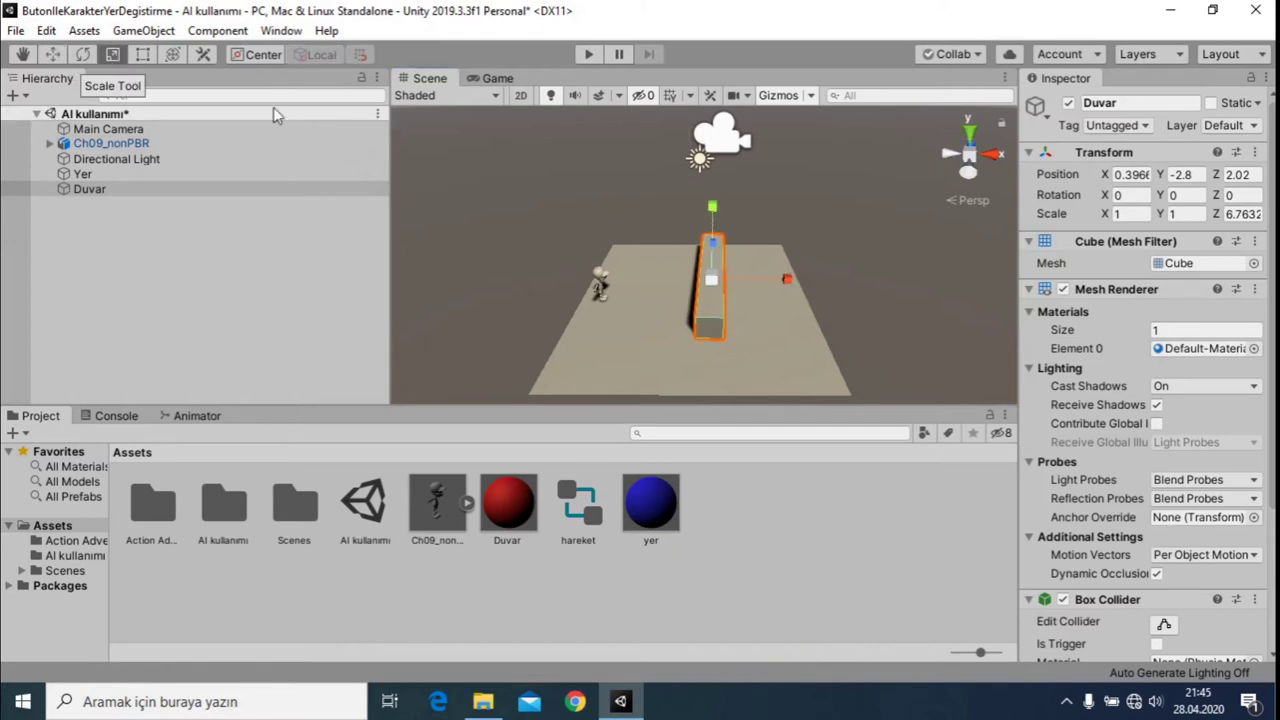
mouse_move(708, 248)
mouse_down()
mouse_move(720, 235)
mouse_move(711, 267)
mouse_up()
key(w)
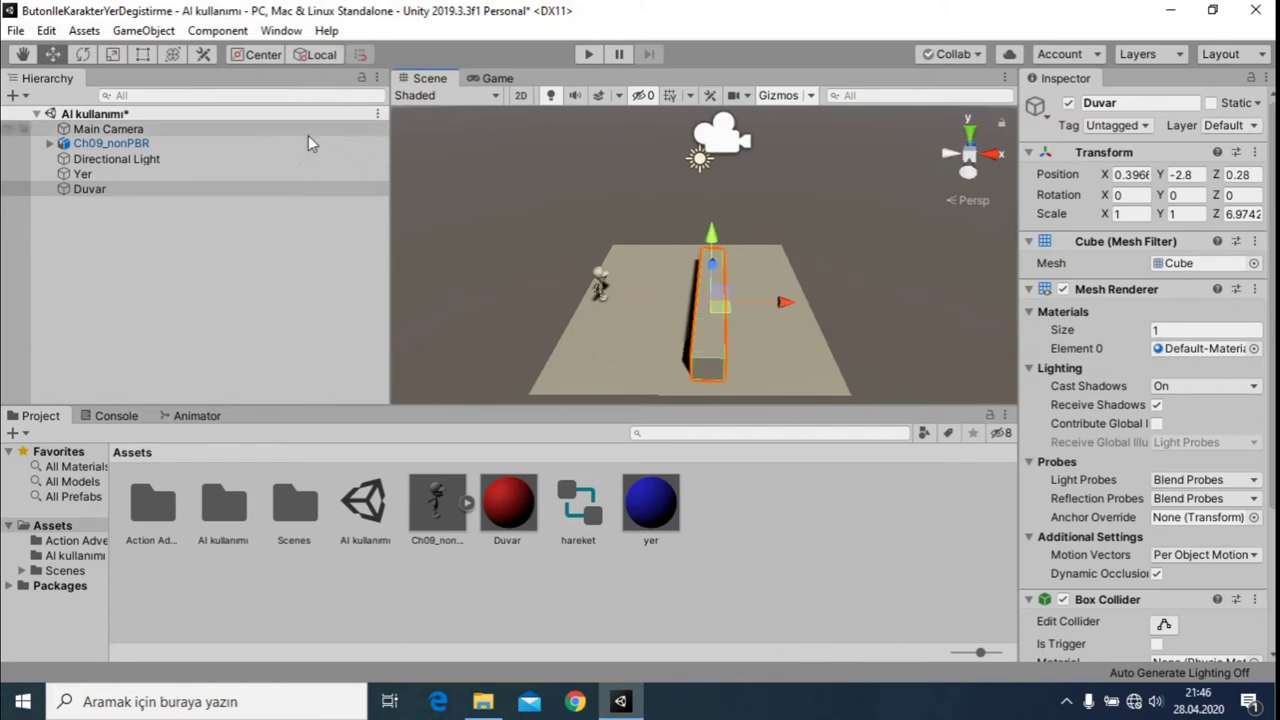
Step: Create an empty object named Harita
click(96, 208)
right_click(96, 208)
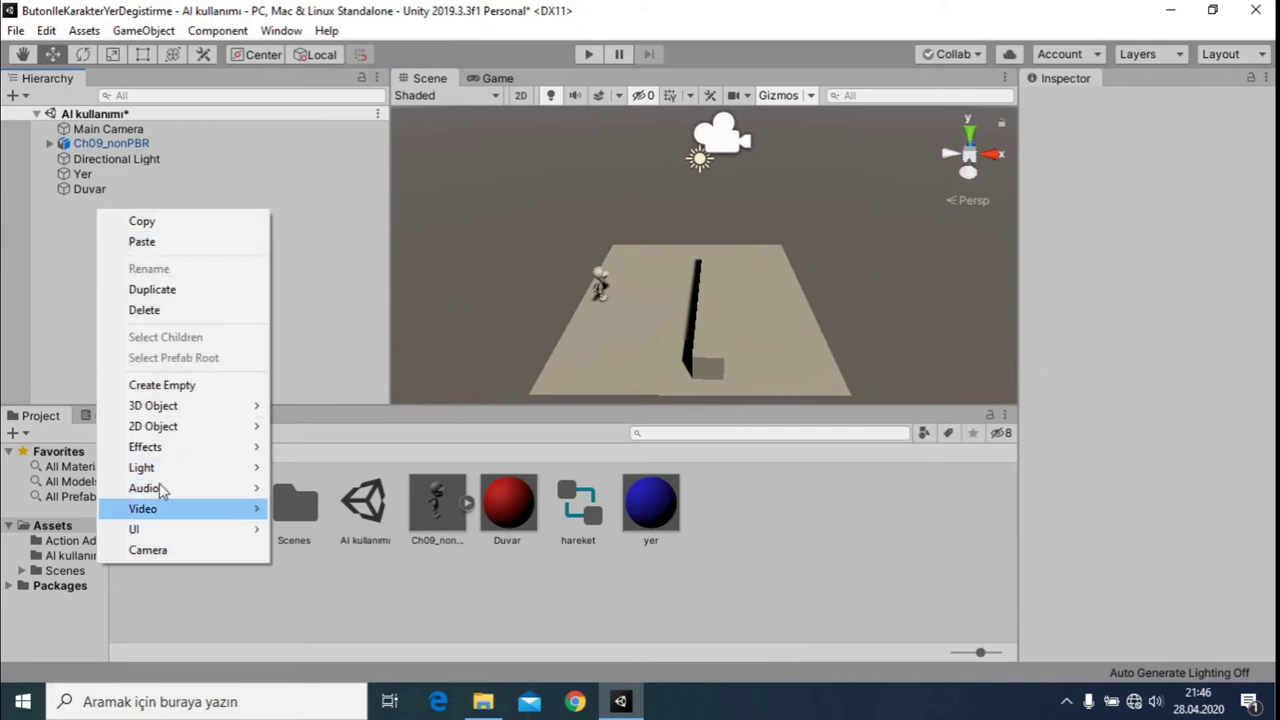
click(162, 385)
click(1150, 100)
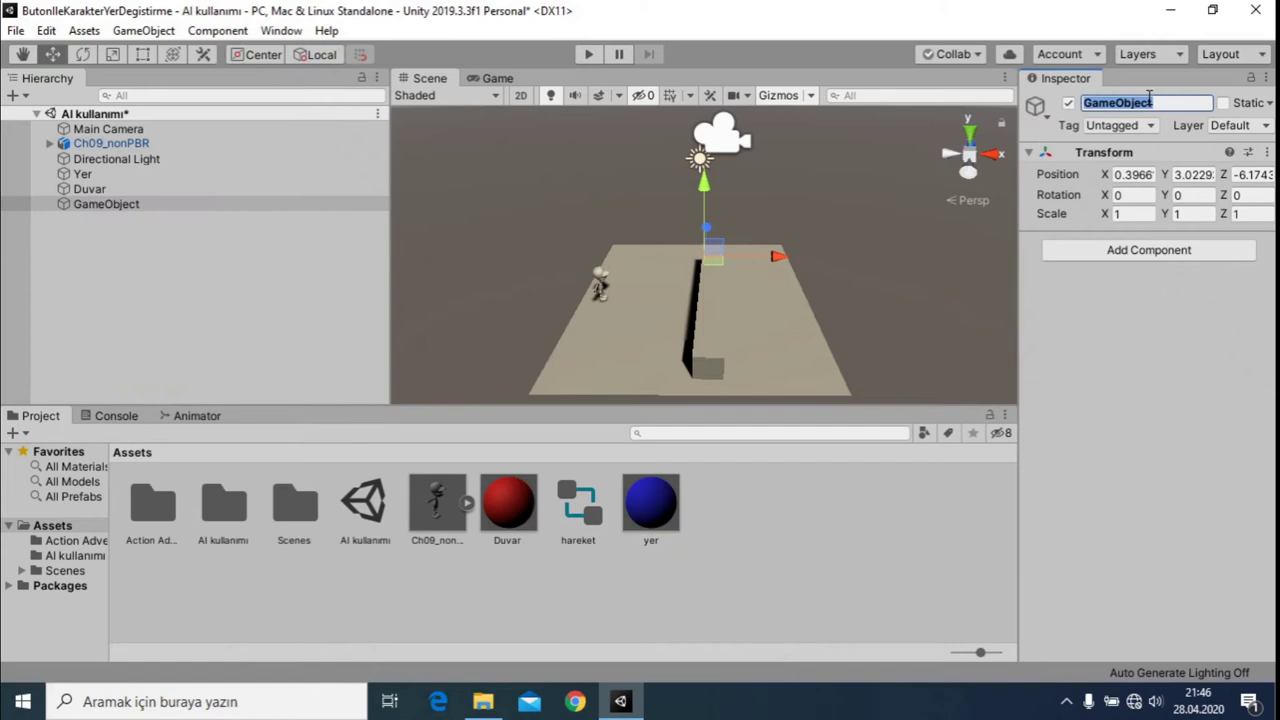
text(Harit)
key(Return)
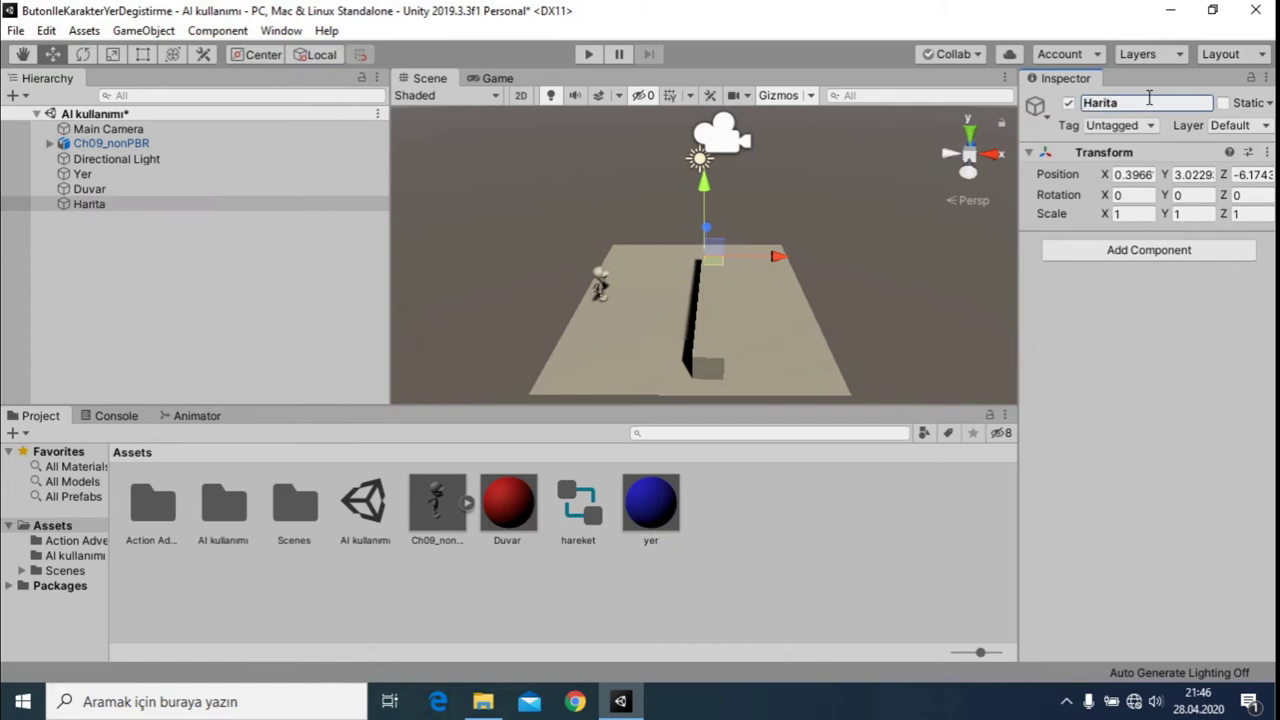
Step: Nest Duvar and Yer as children of Harita
click(95, 192)
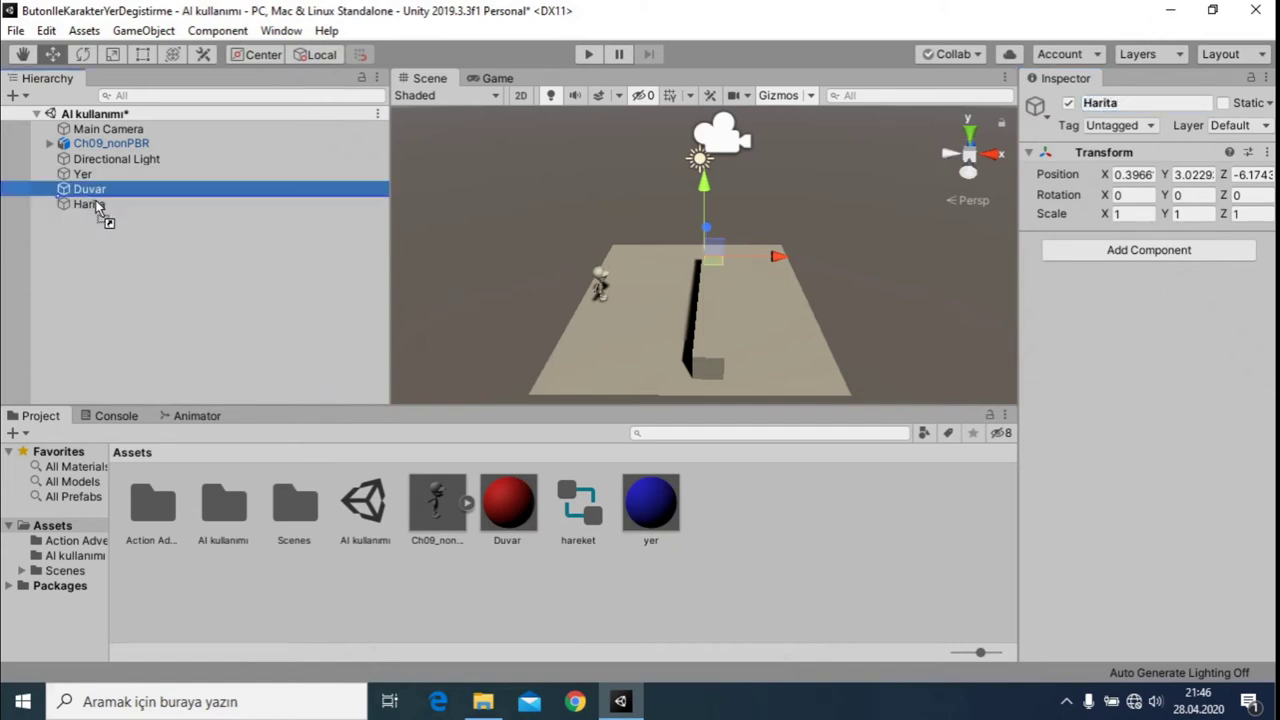
drag(95, 192, 105, 206)
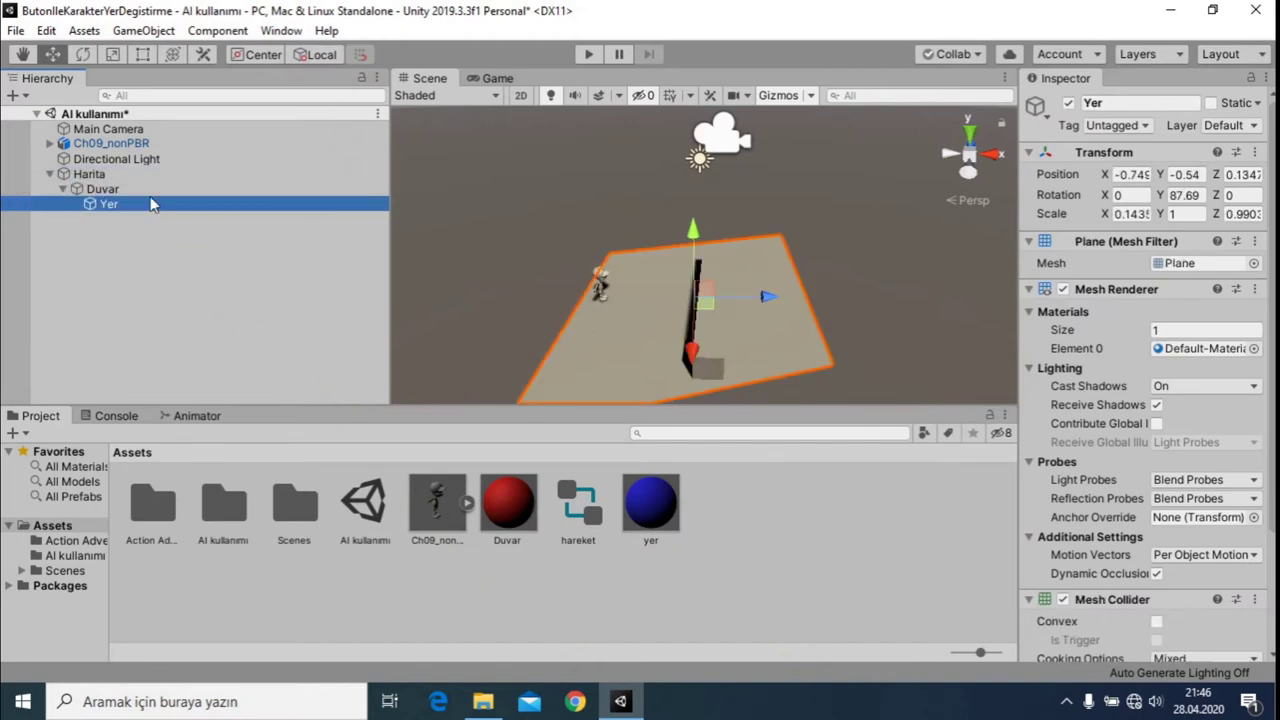
key(ctrl+z)
drag(84, 175, 110, 208)
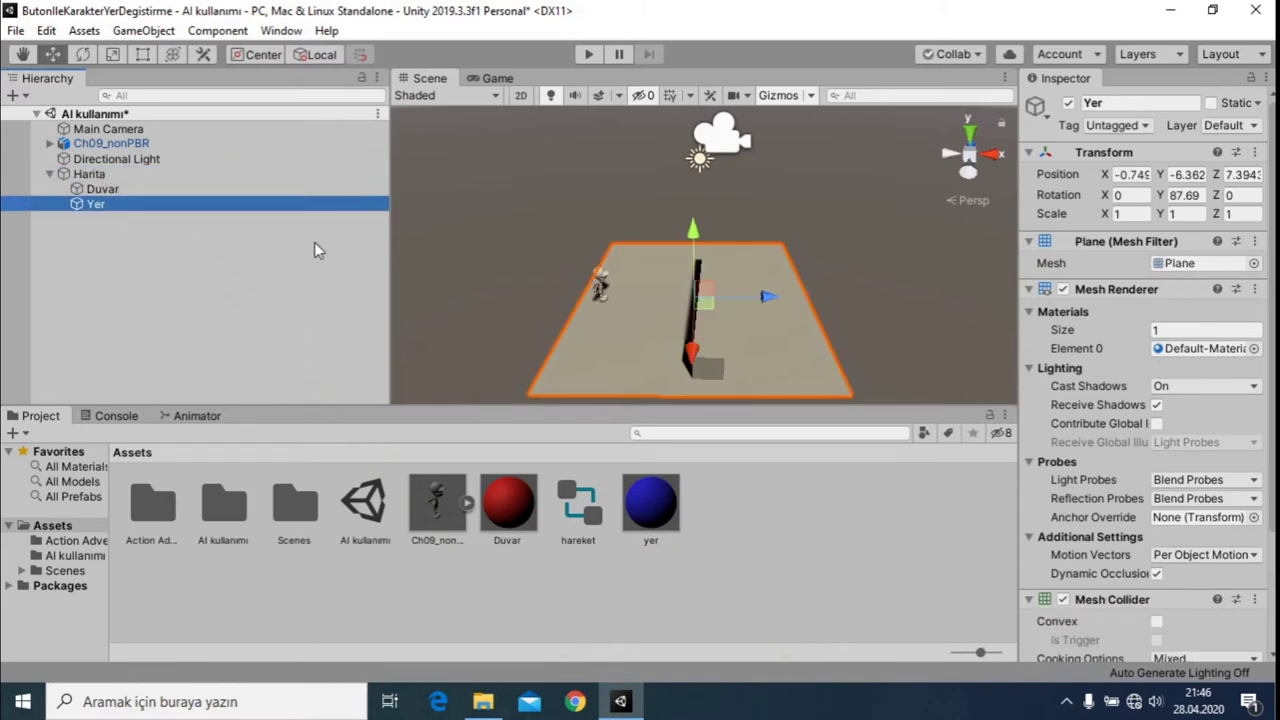
click(892, 334)
middle_drag(892, 332, 817, 241)
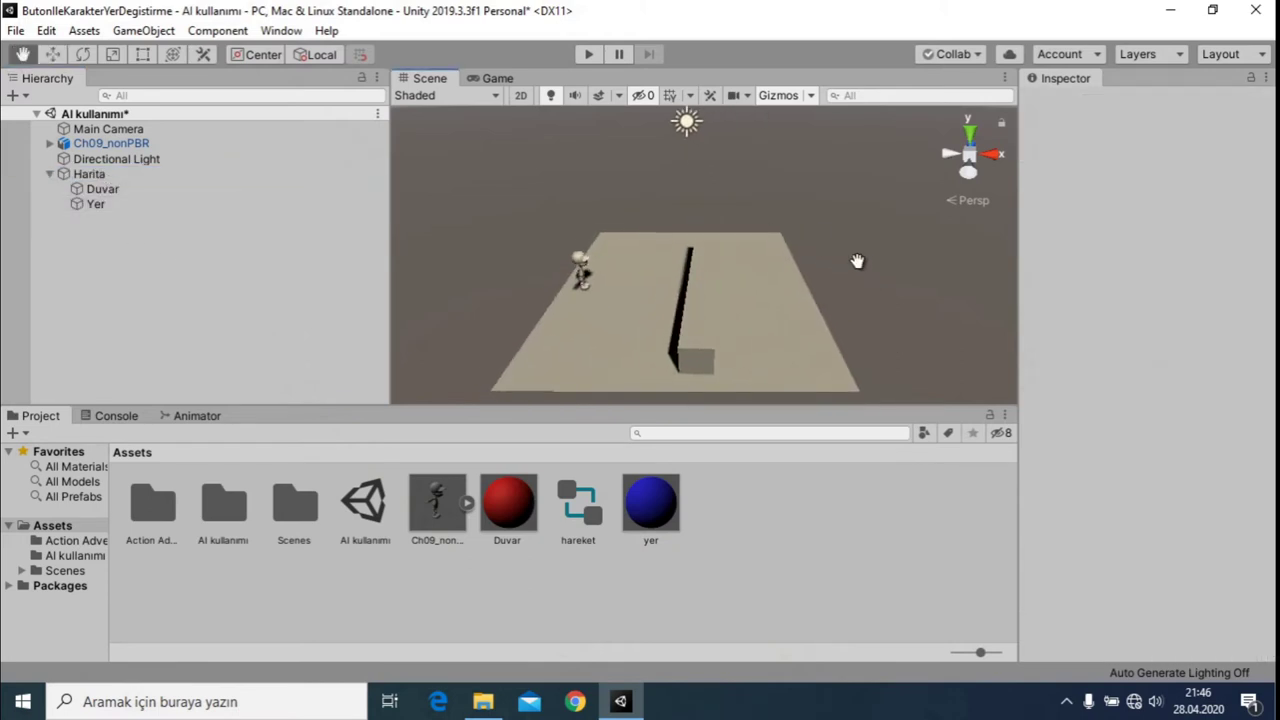
Step: Apply the blue yer material to the floor and red Duvar material to the wall, then nudge the character
drag(645, 508, 628, 372)
drag(508, 503, 689, 340)
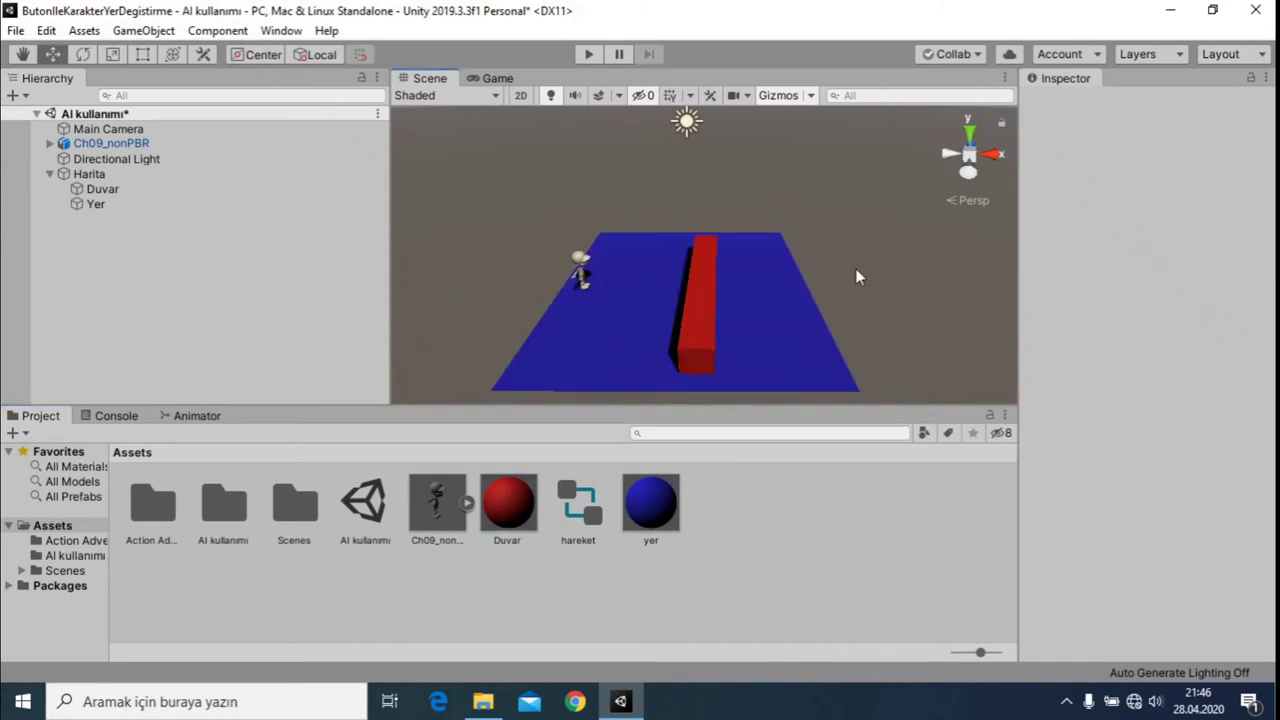
click(186, 203)
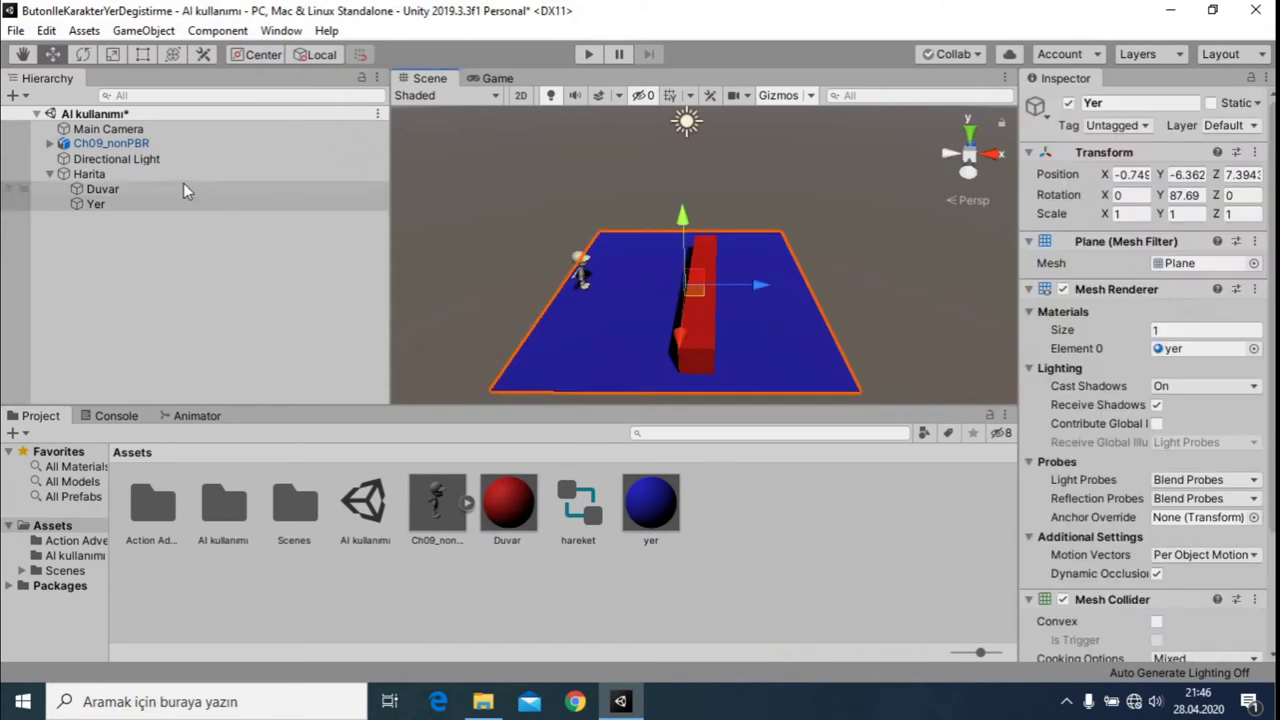
click(90, 174)
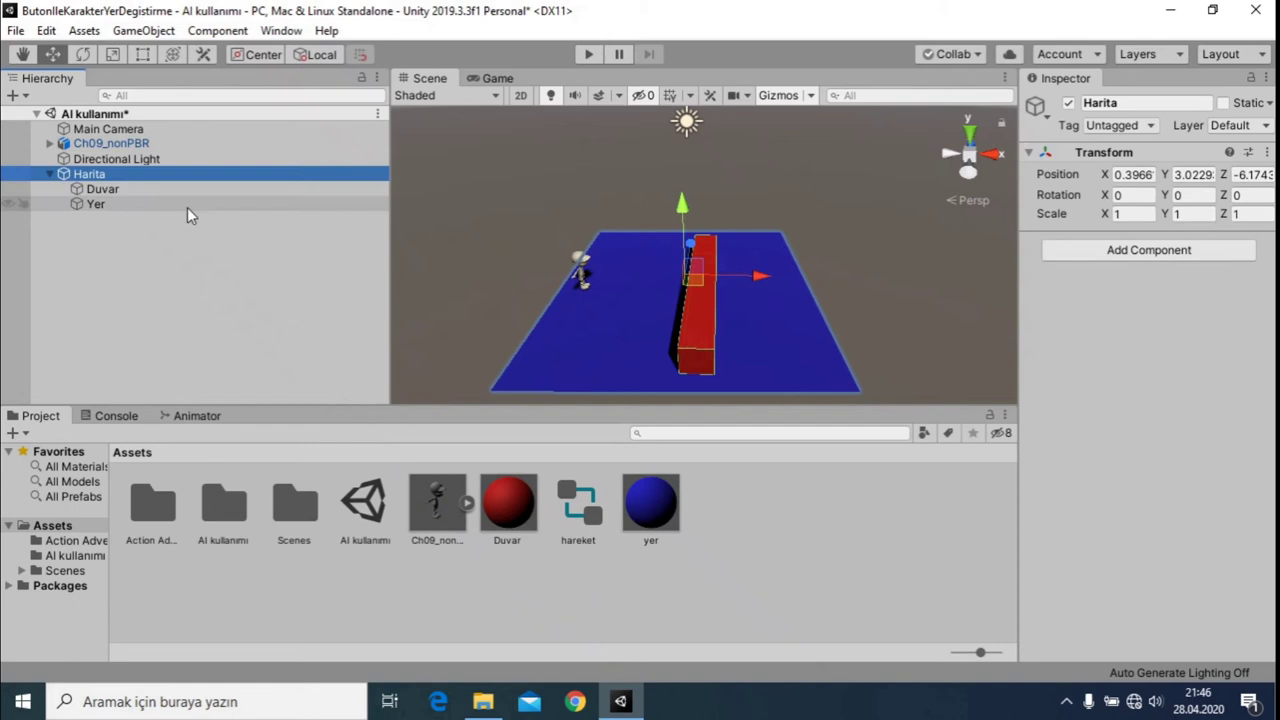
click(581, 270)
drag(660, 272, 686, 300)
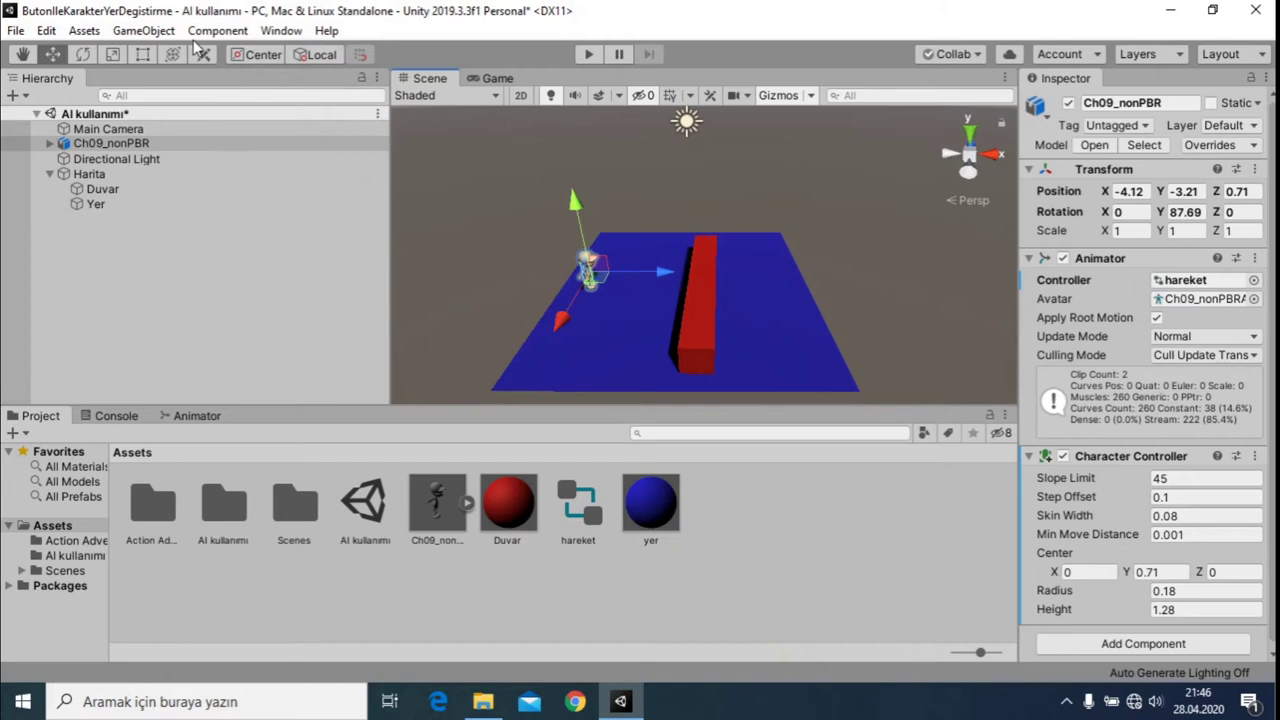
Step: Open the Navigation window from Window > AI
click(101, 191)
click(275, 31)
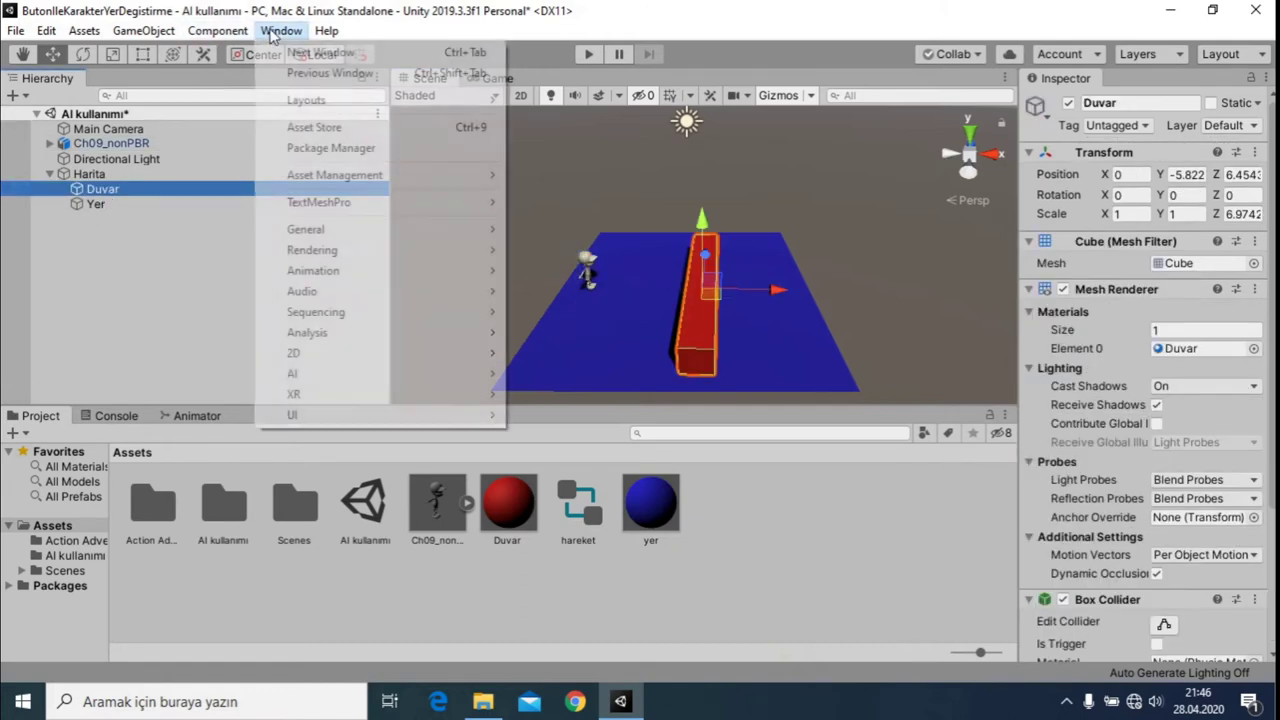
mouse_move(331, 380)
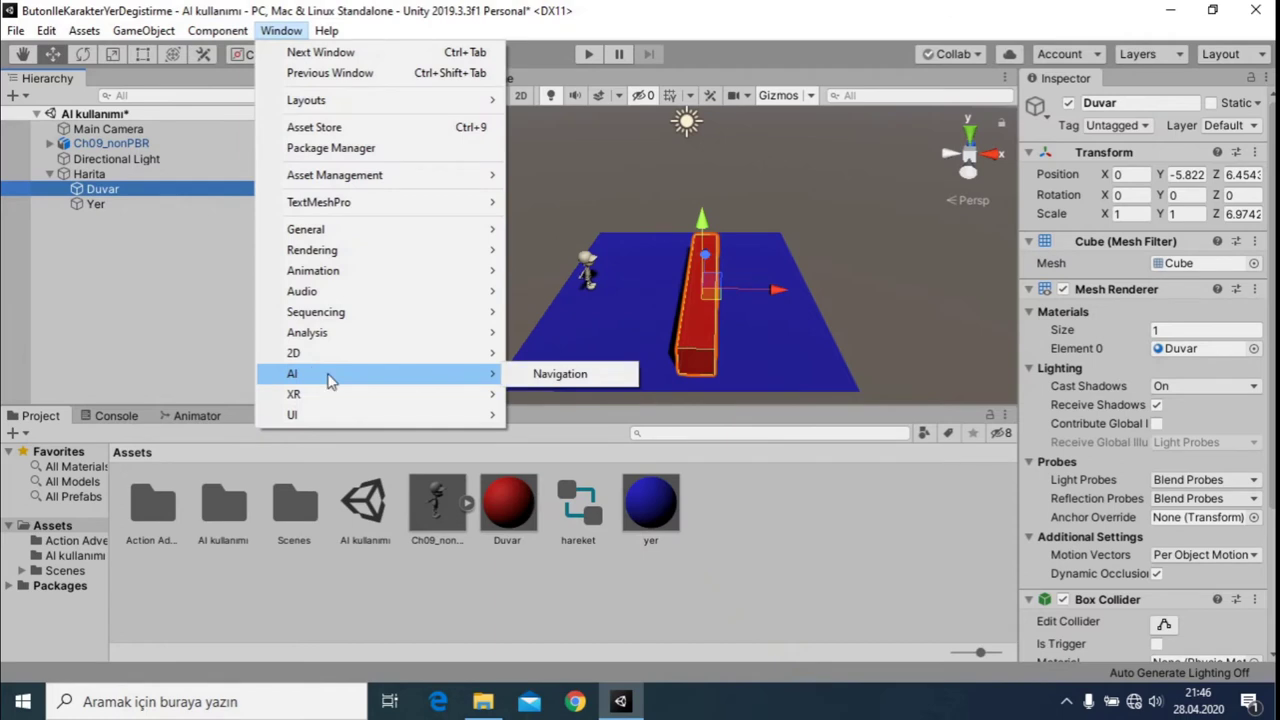
click(531, 377)
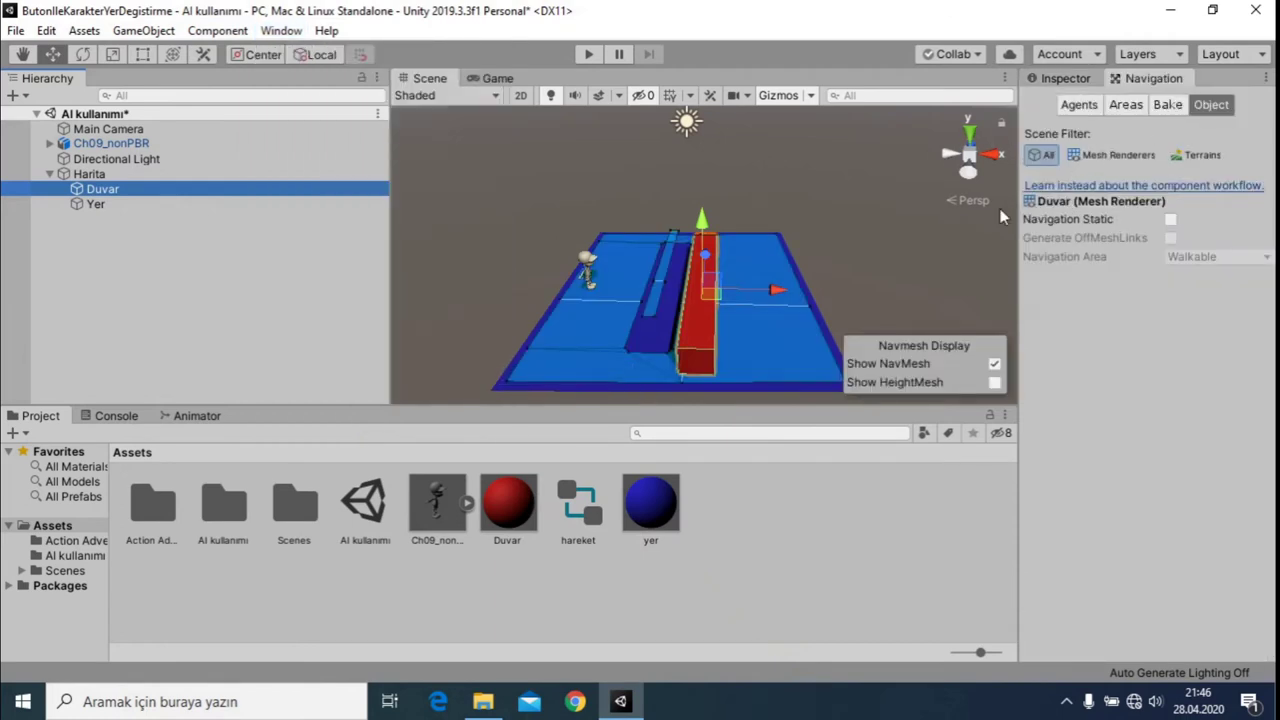
Step: Mark Yer as Navigation Static and bake the NavMesh
click(108, 205)
mouse_move(775, 229)
alt+mouse_down()
mouse_move(844, 207)
mouse_move(820, 212)
alt+mouse_up()
click(1170, 219)
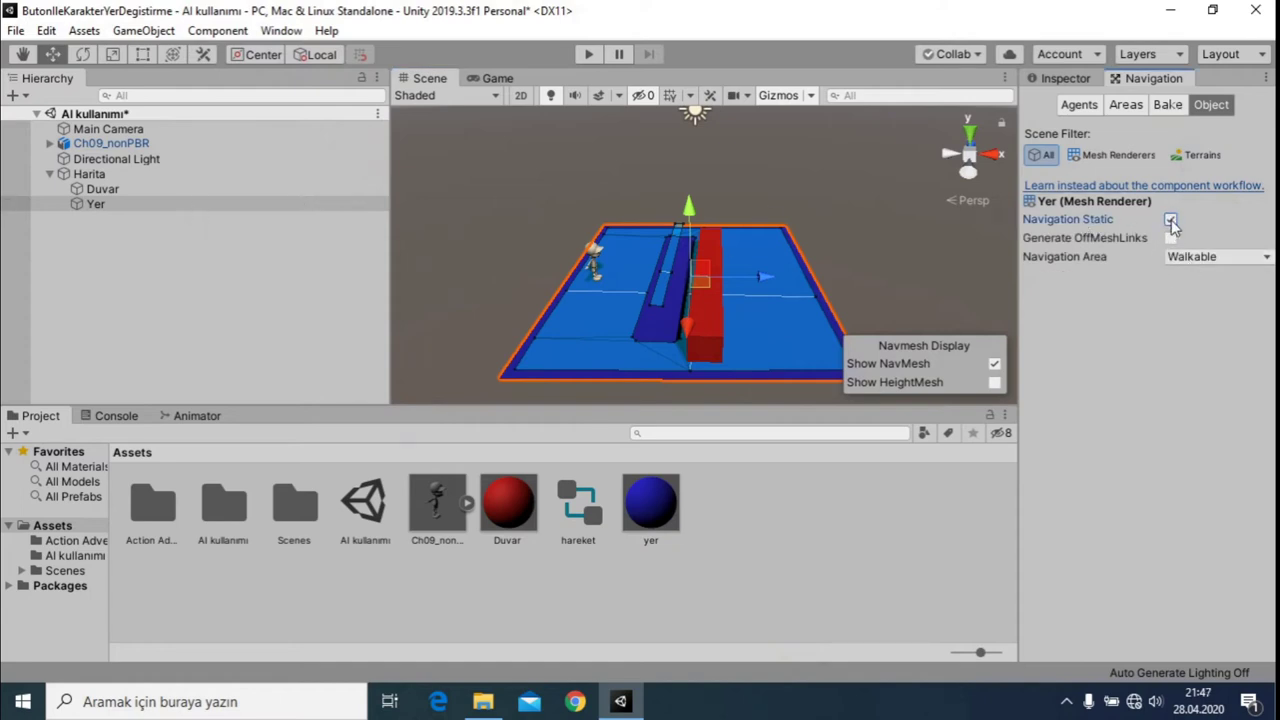
click(1165, 105)
click(1228, 450)
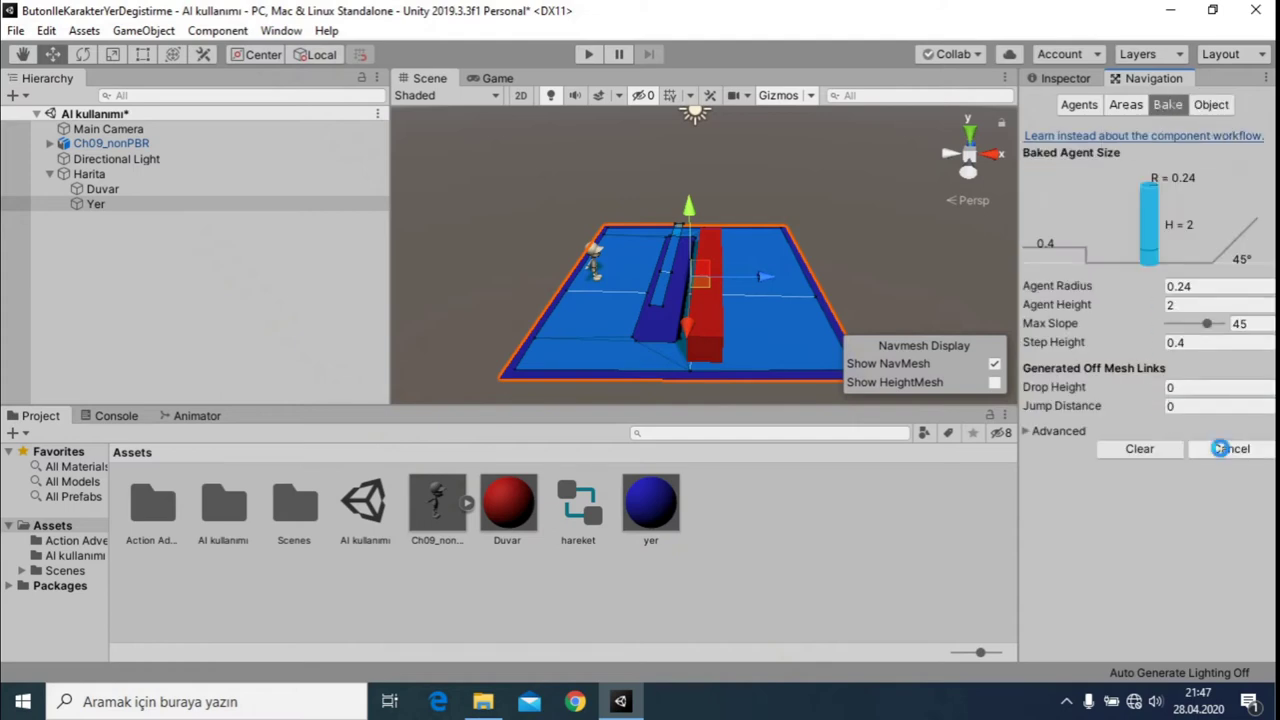
Step: Mark the Duvar wall as Navigation Static
click(100, 189)
click(1208, 106)
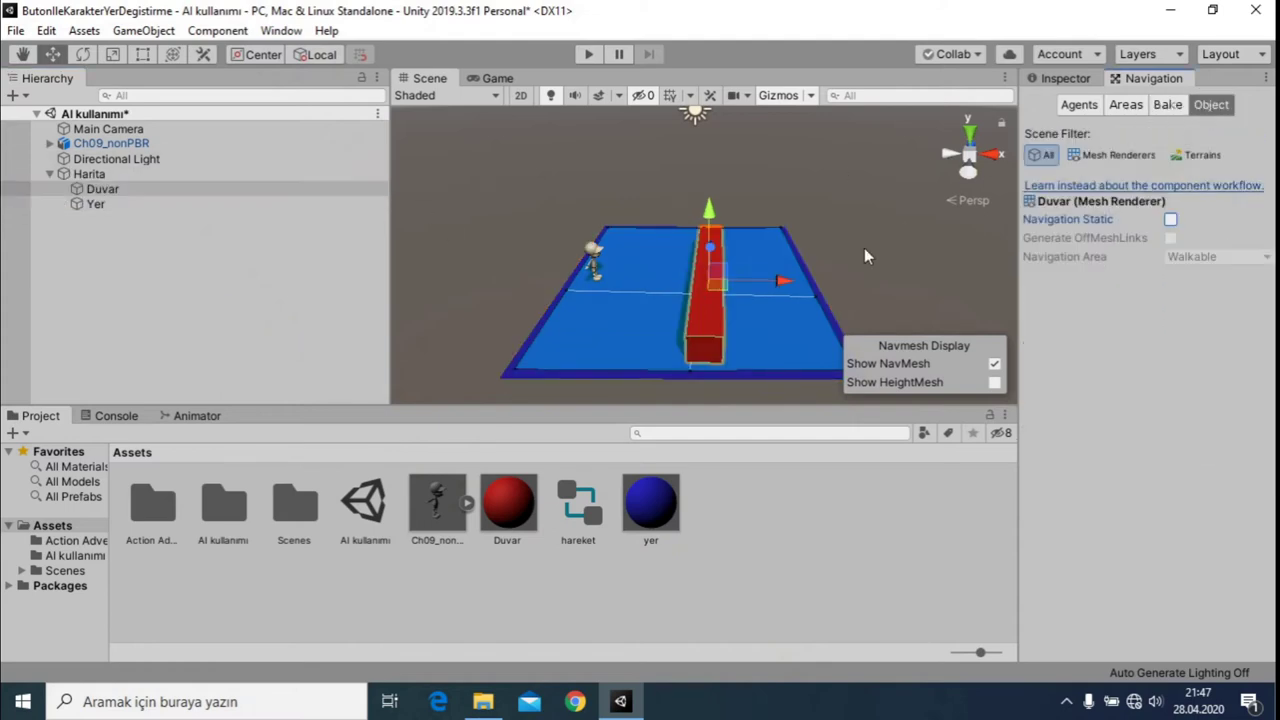
click(1170, 219)
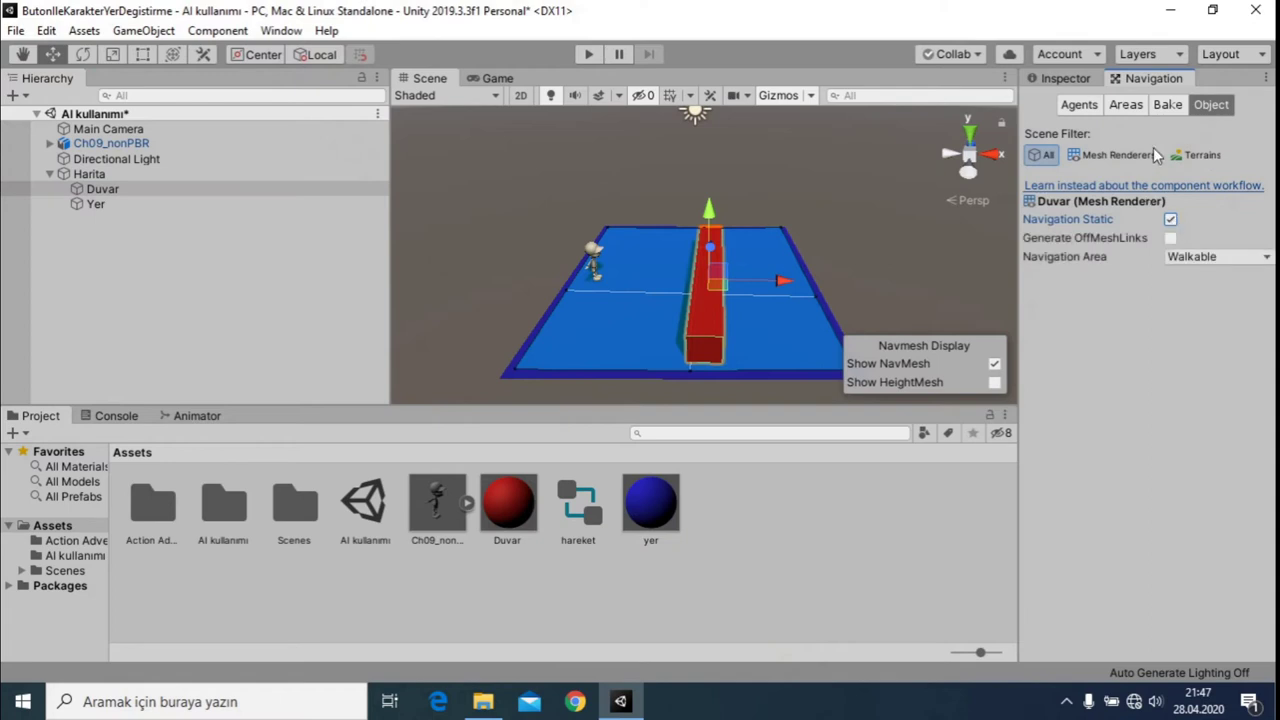
Step: Rebake the NavMesh with advanced settings collapsed and inspect the gap around the wall
click(1170, 105)
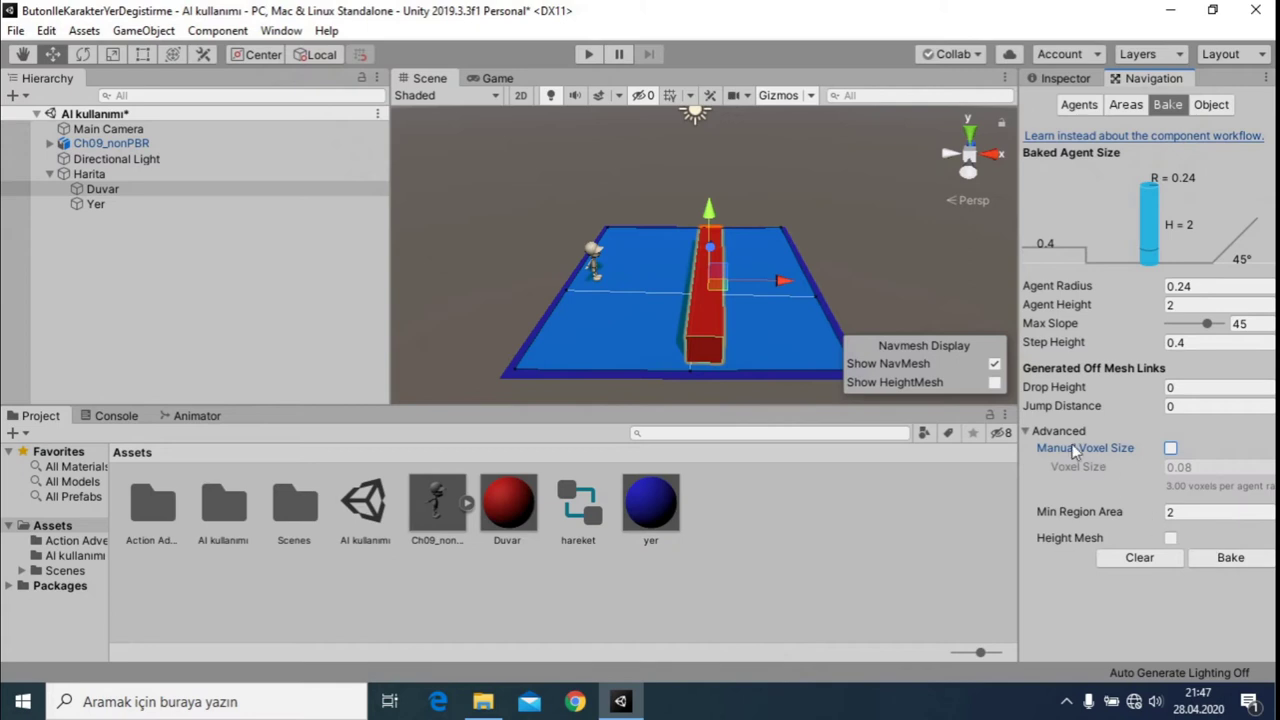
click(1058, 431)
click(1230, 449)
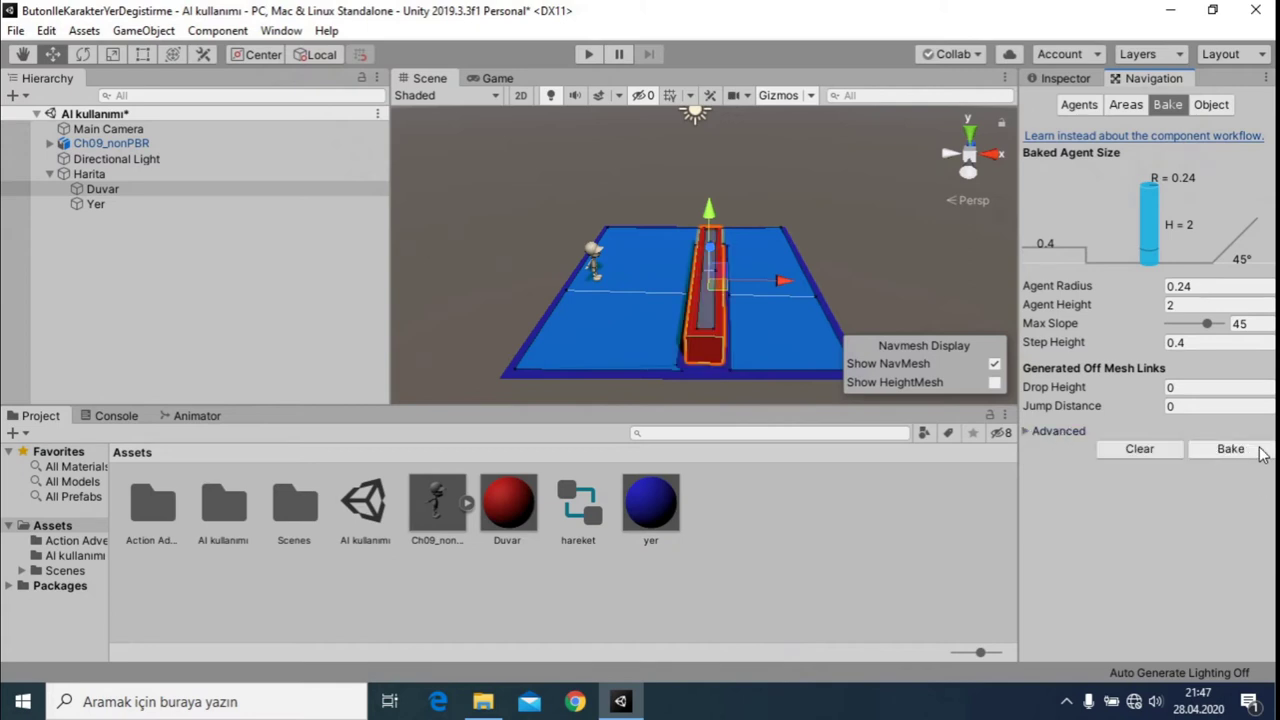
mouse_move(716, 224)
middle_down()
mouse_move(654, 222)
mouse_move(827, 254)
middle_up()
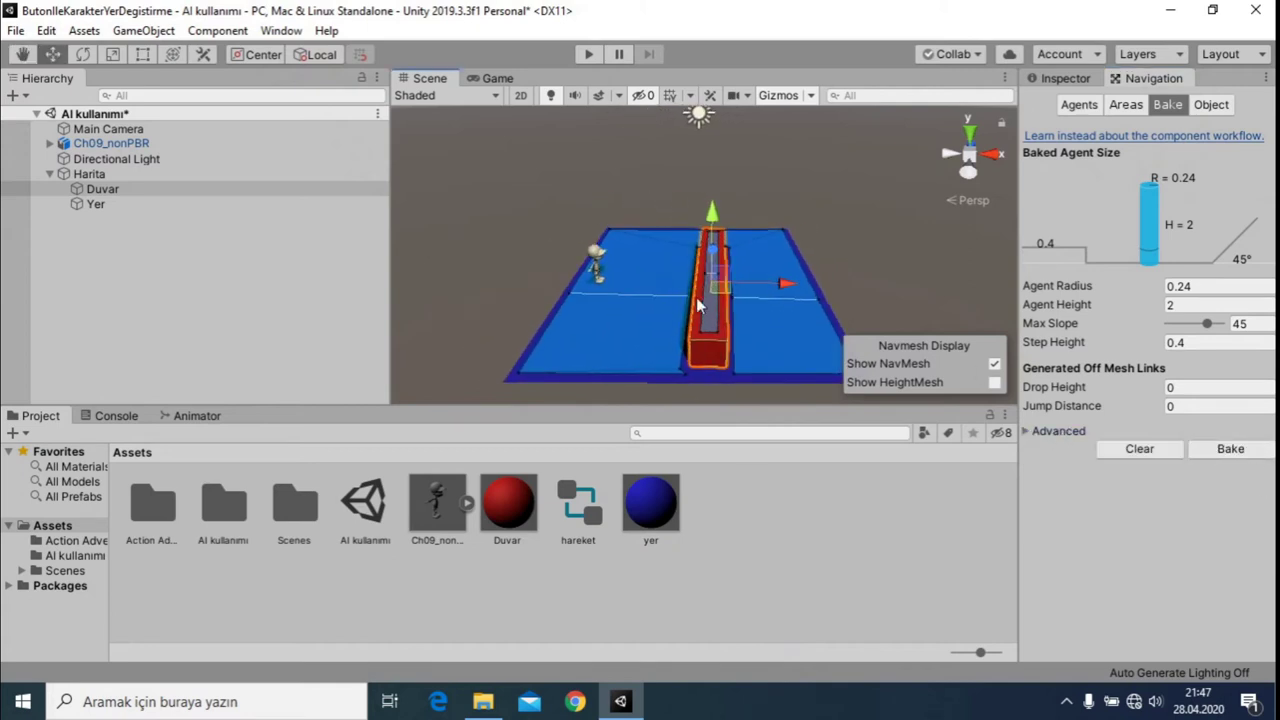
alt+drag(754, 338, 773, 253)
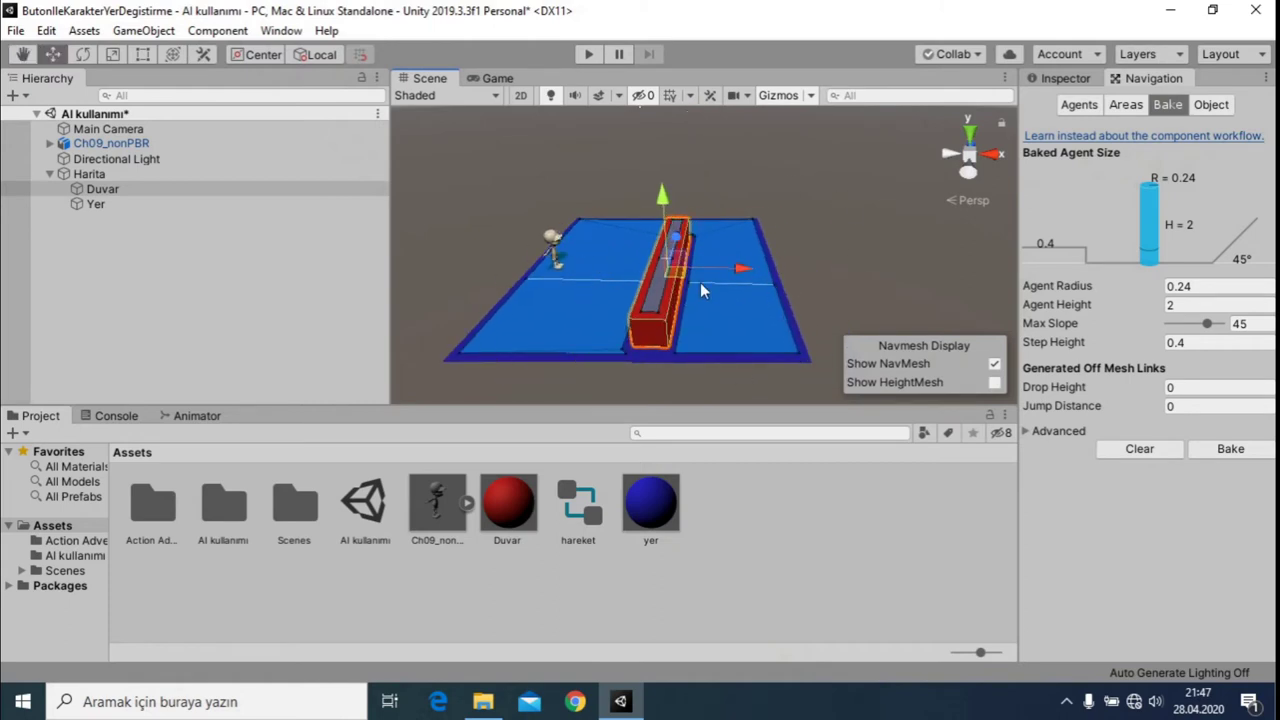
click(570, 285)
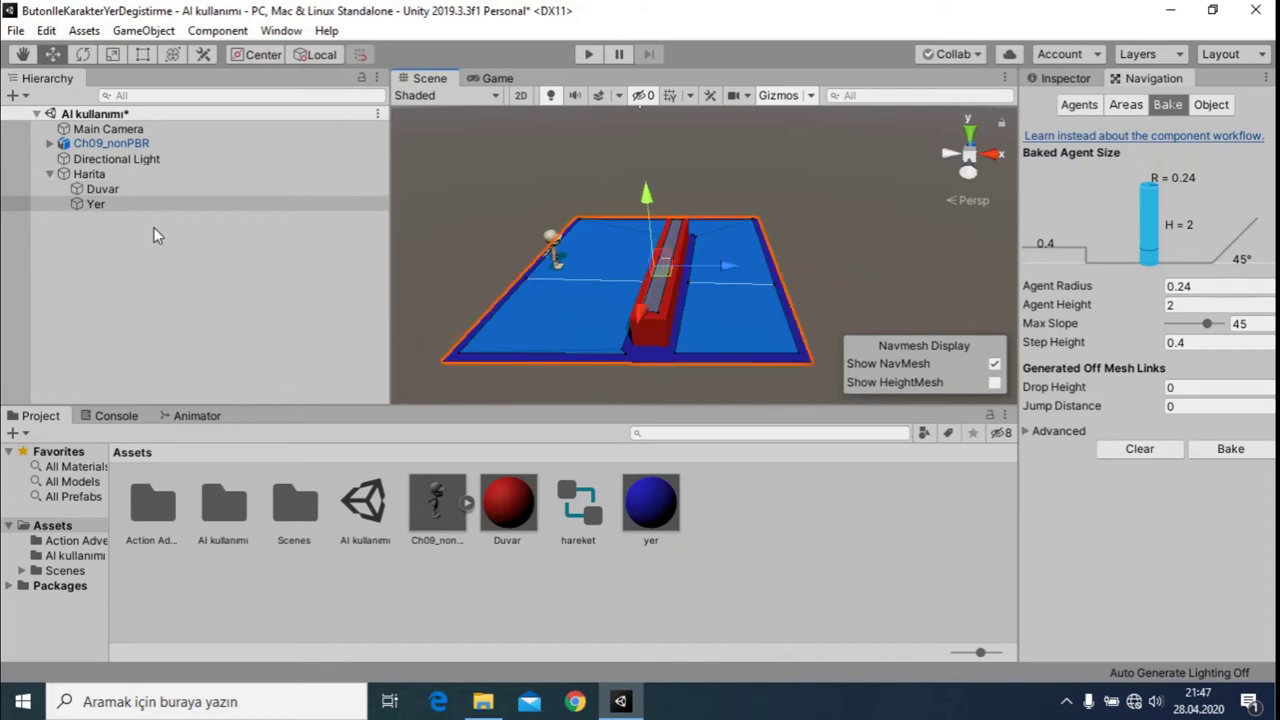
click(142, 190)
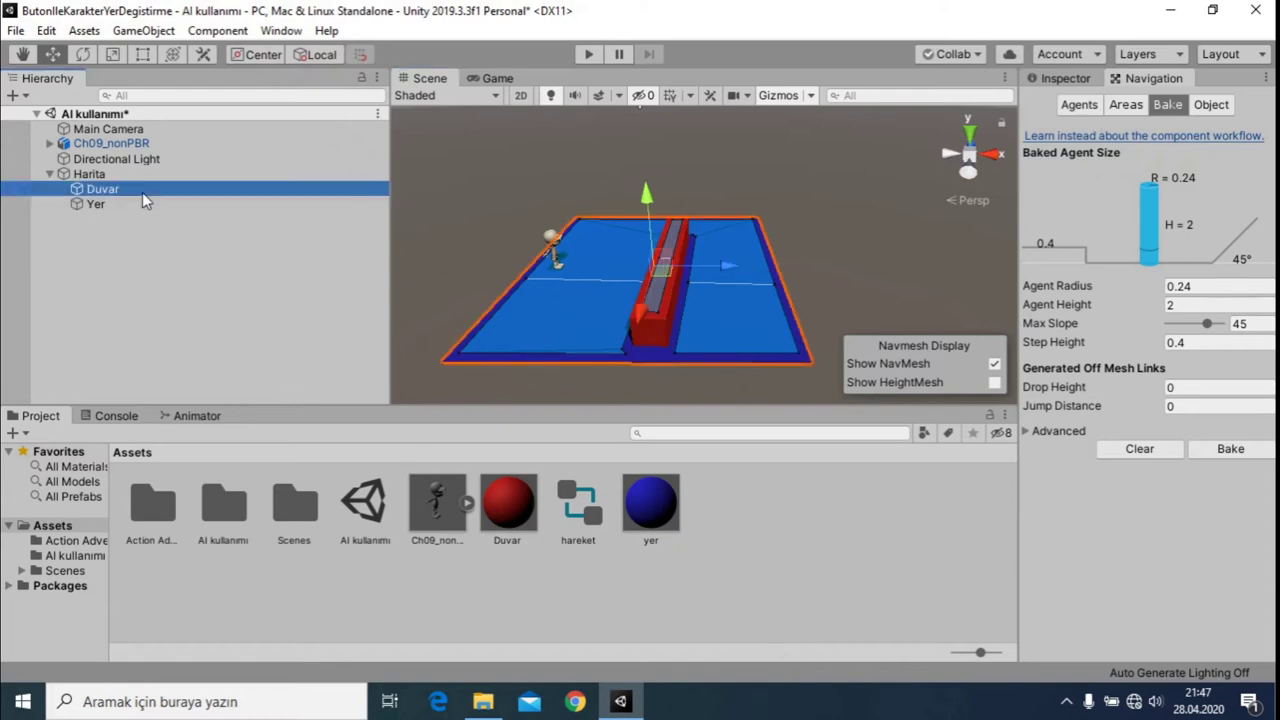
Step: Rebake the NavMesh with a larger agent radius, then 0.65, finally 0.5
click(1120, 108)
click(1176, 108)
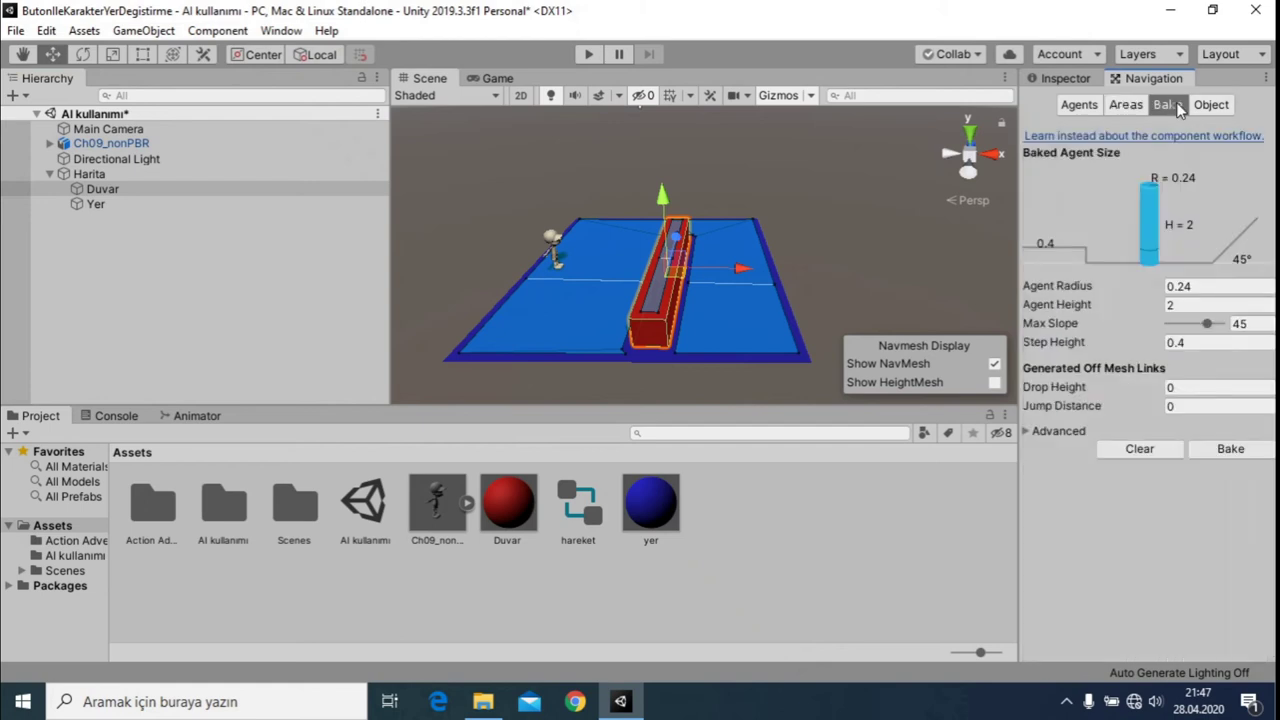
drag(1158, 285, 1183, 277)
click(1230, 512)
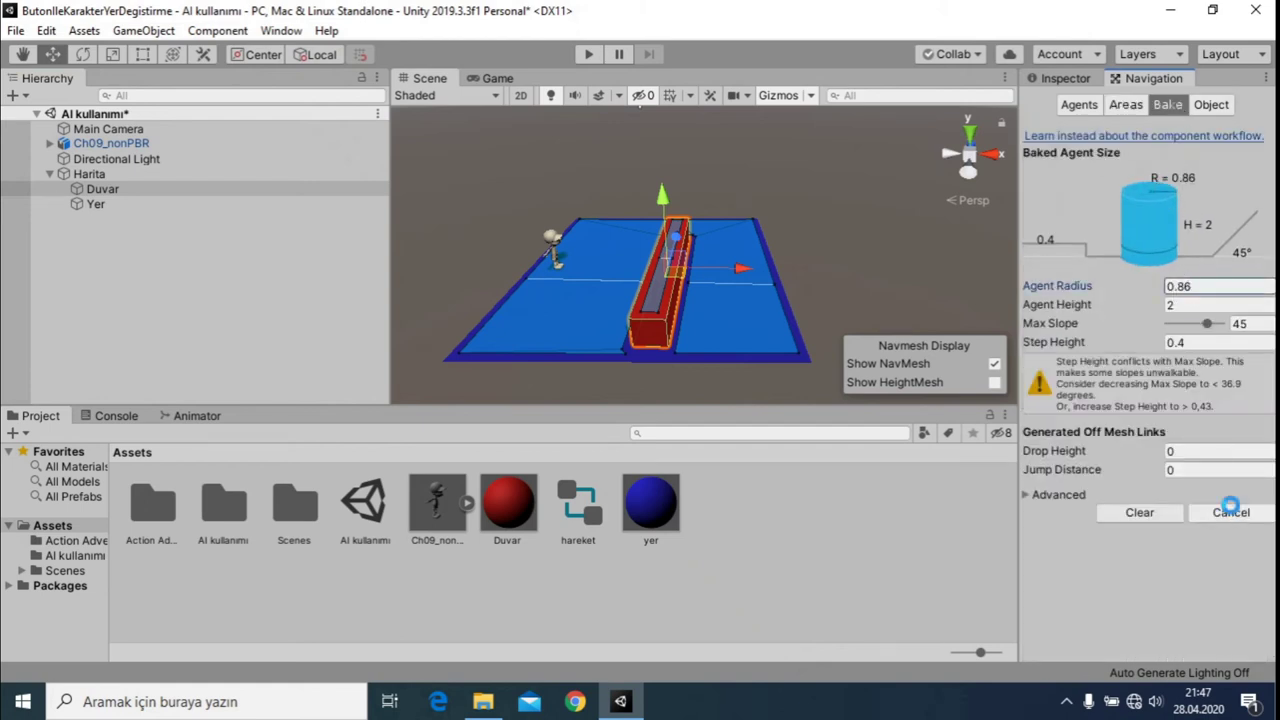
drag(1162, 290, 1150, 292)
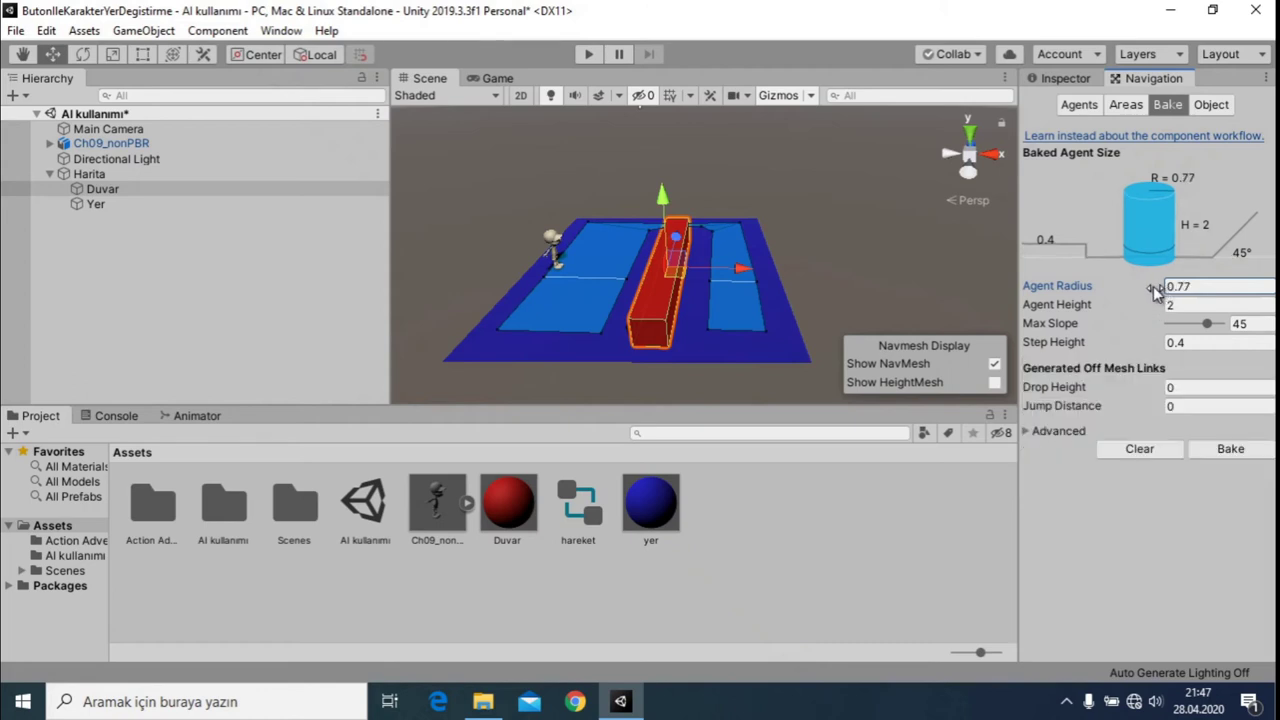
click(1232, 451)
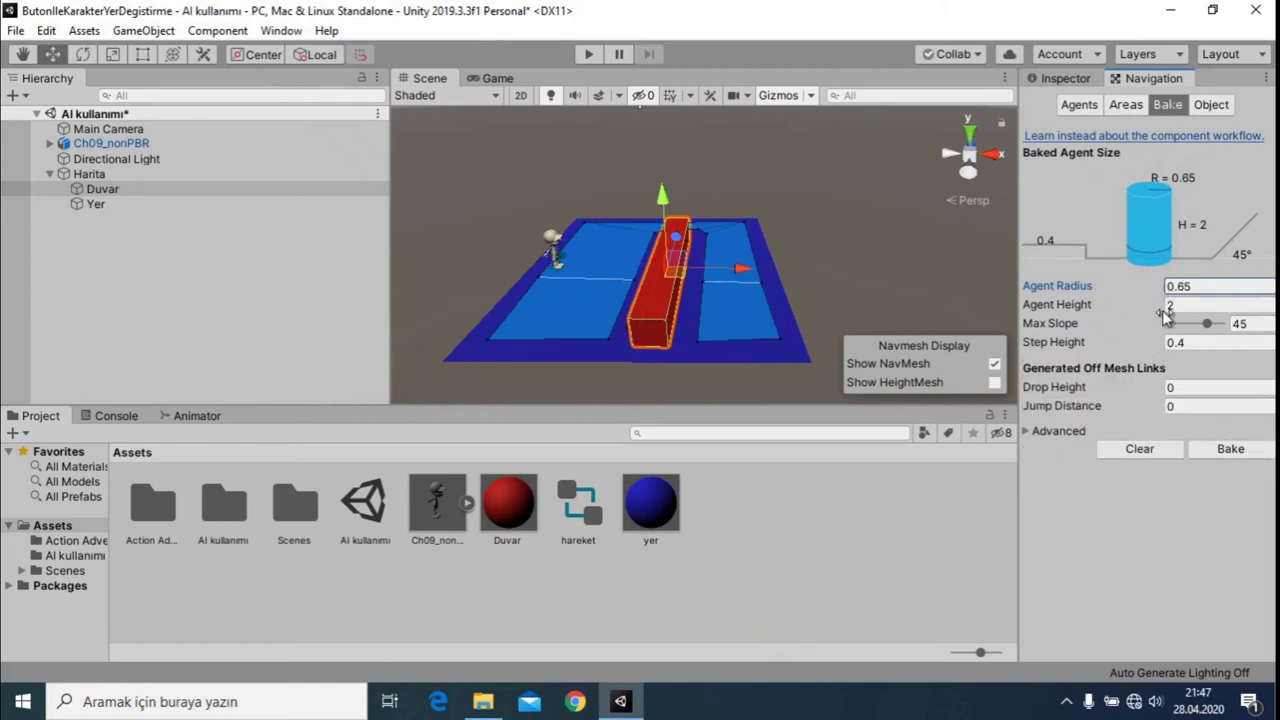
drag(1168, 287, 1156, 288)
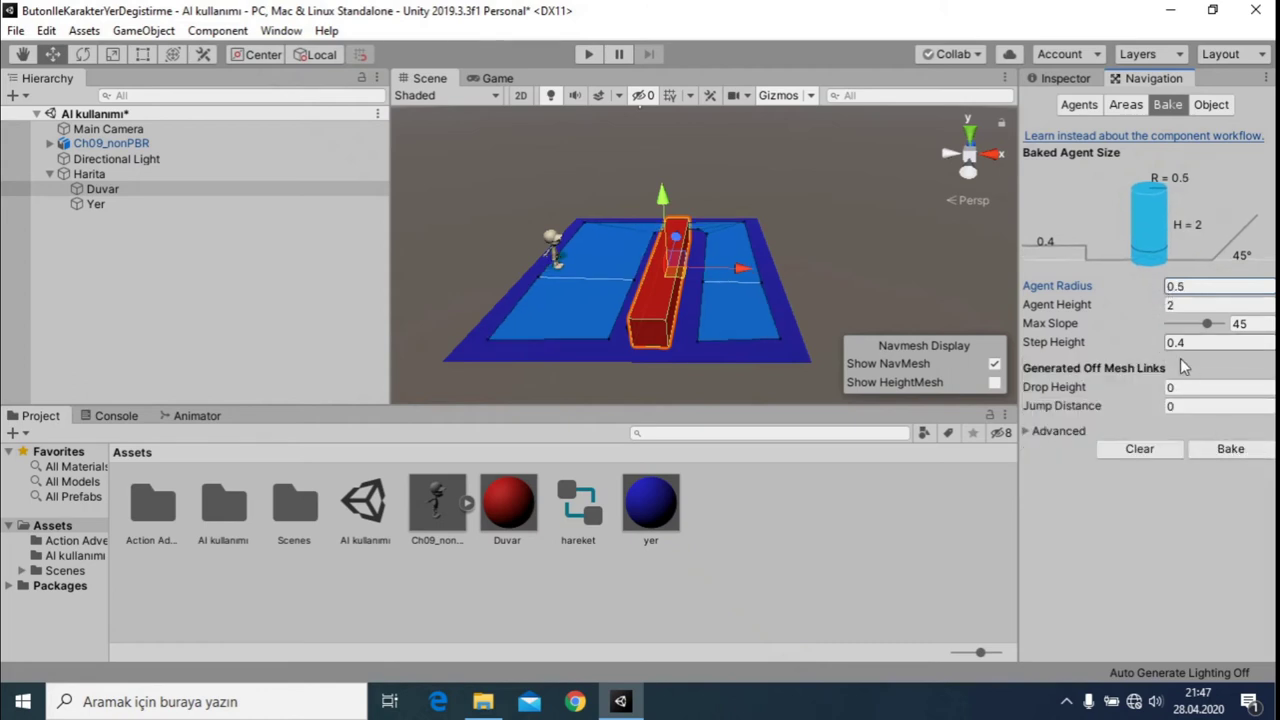
click(1228, 449)
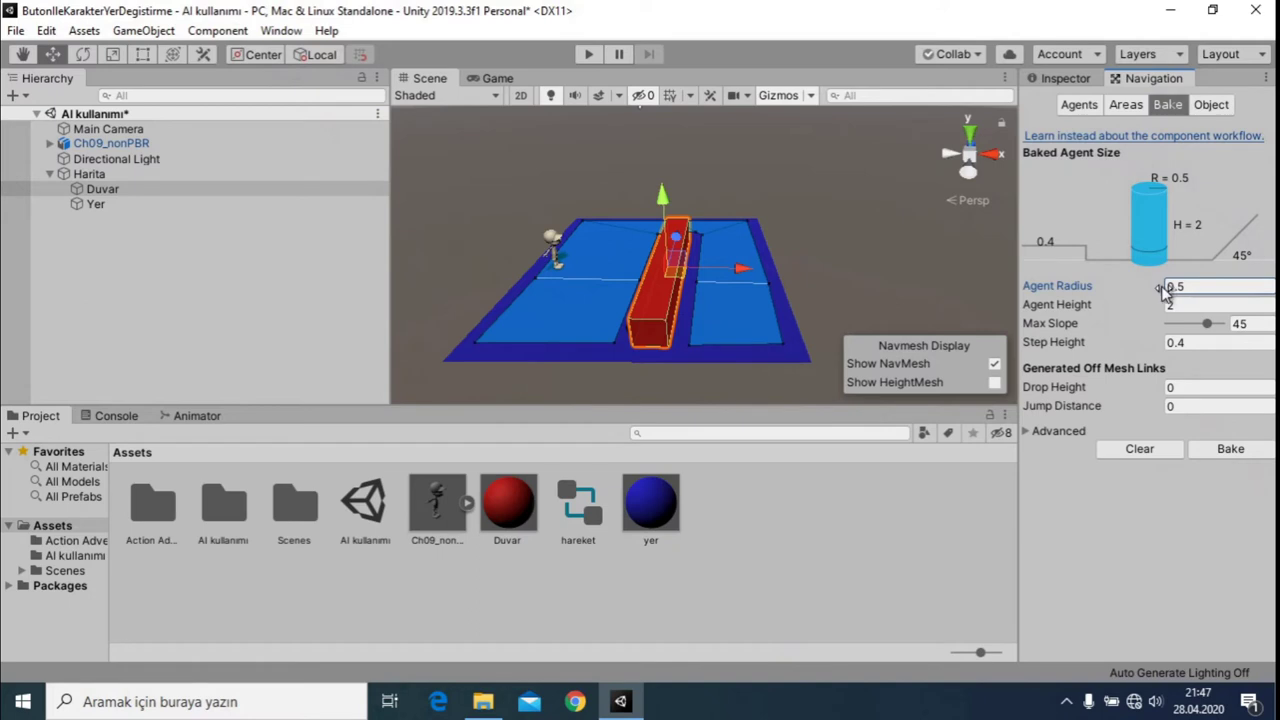
click(1230, 449)
mouse_move(667, 379)
middle_down()
mouse_move(642, 401)
mouse_move(806, 301)
middle_up()
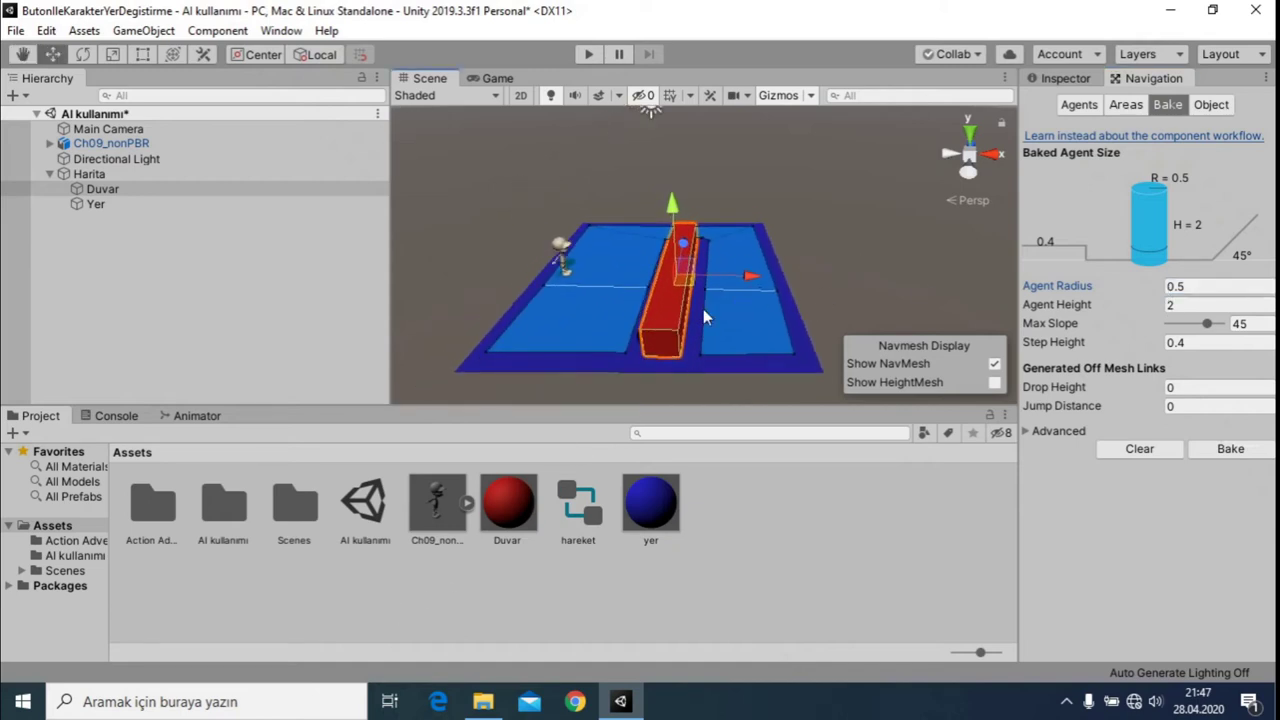
Step: Add a Nav Mesh Agent component to Ch09_nonPBR by searching 'na'
click(110, 143)
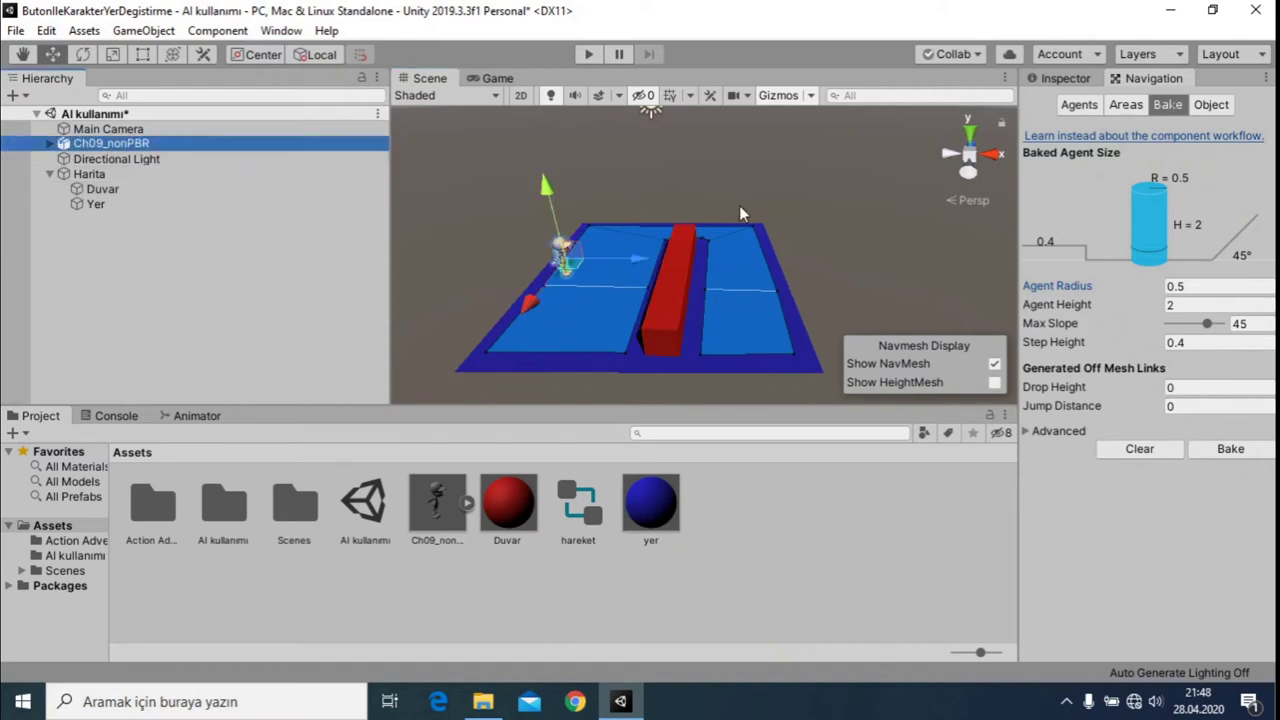
click(1075, 85)
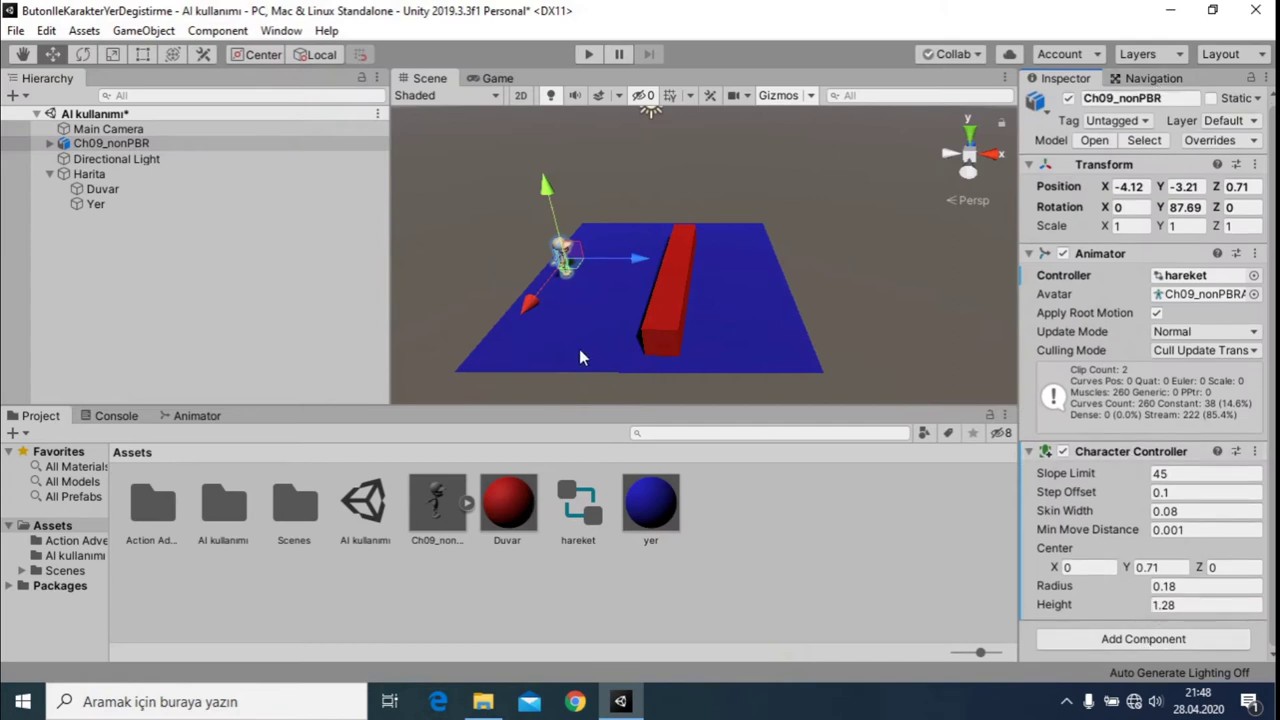
click(1205, 639)
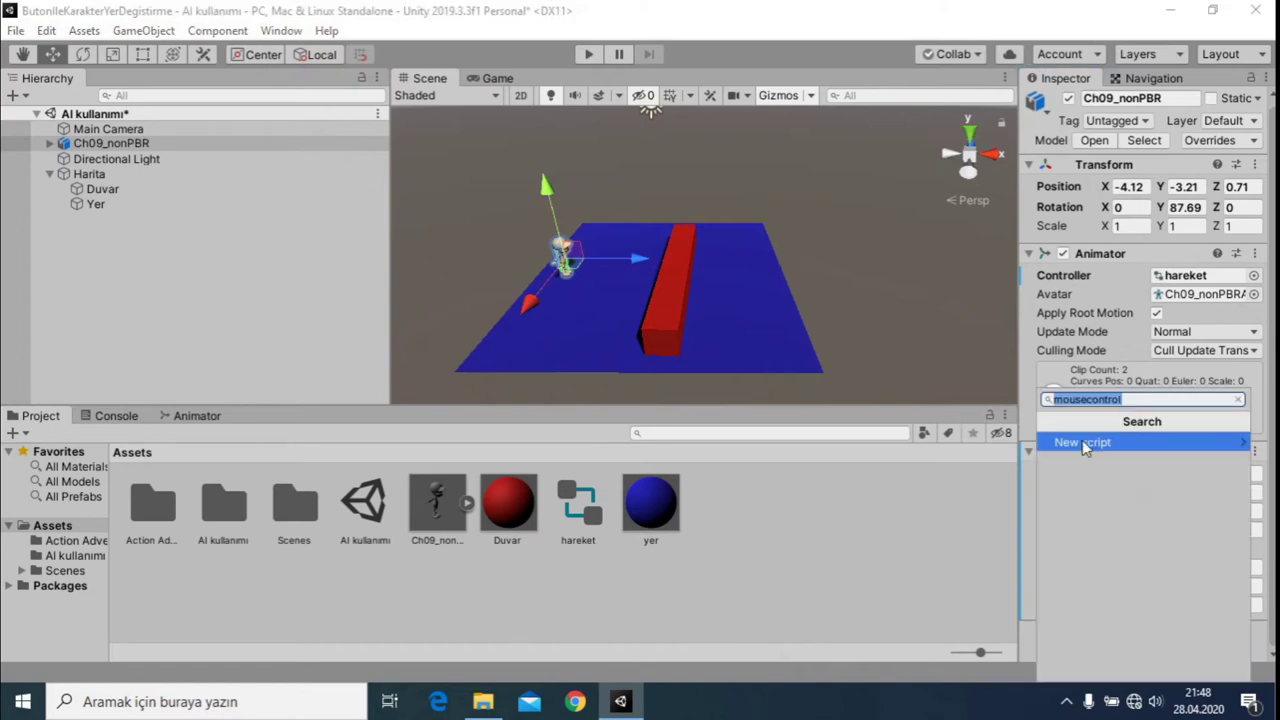
text(ne)
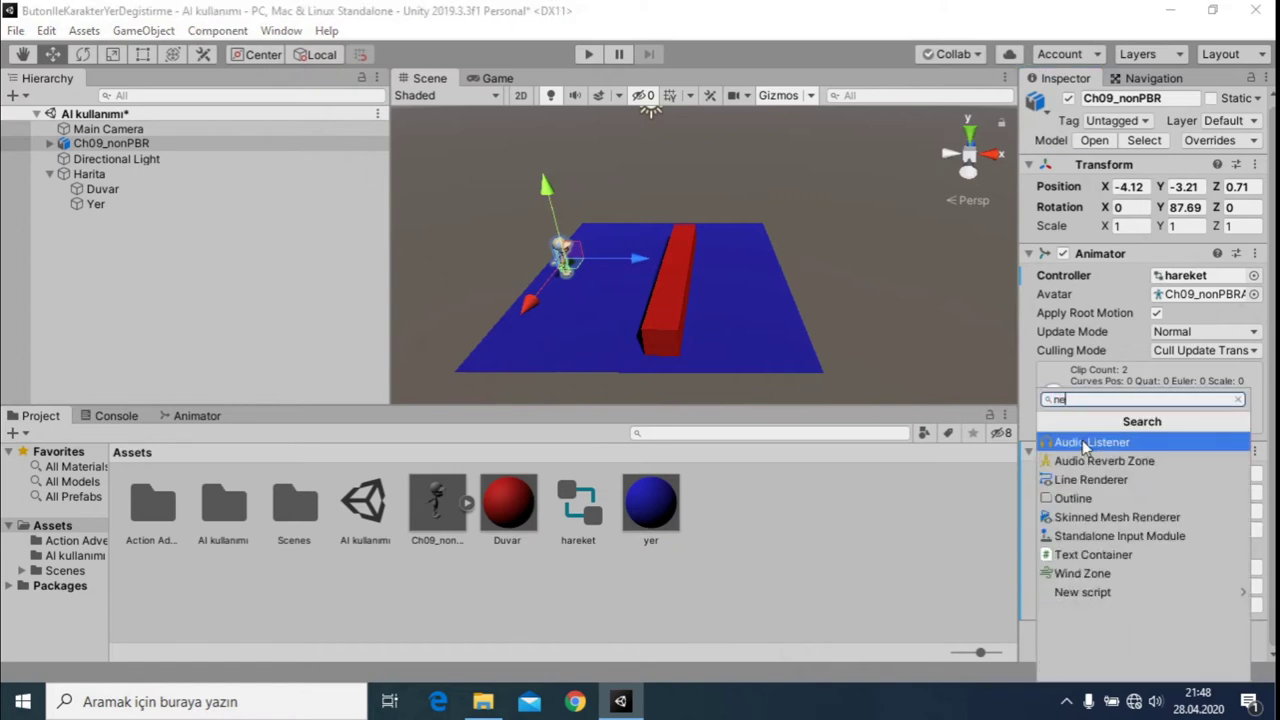
key(BackSpace)
text(a)
click(1086, 442)
scroll(1120, 515, down, 10)
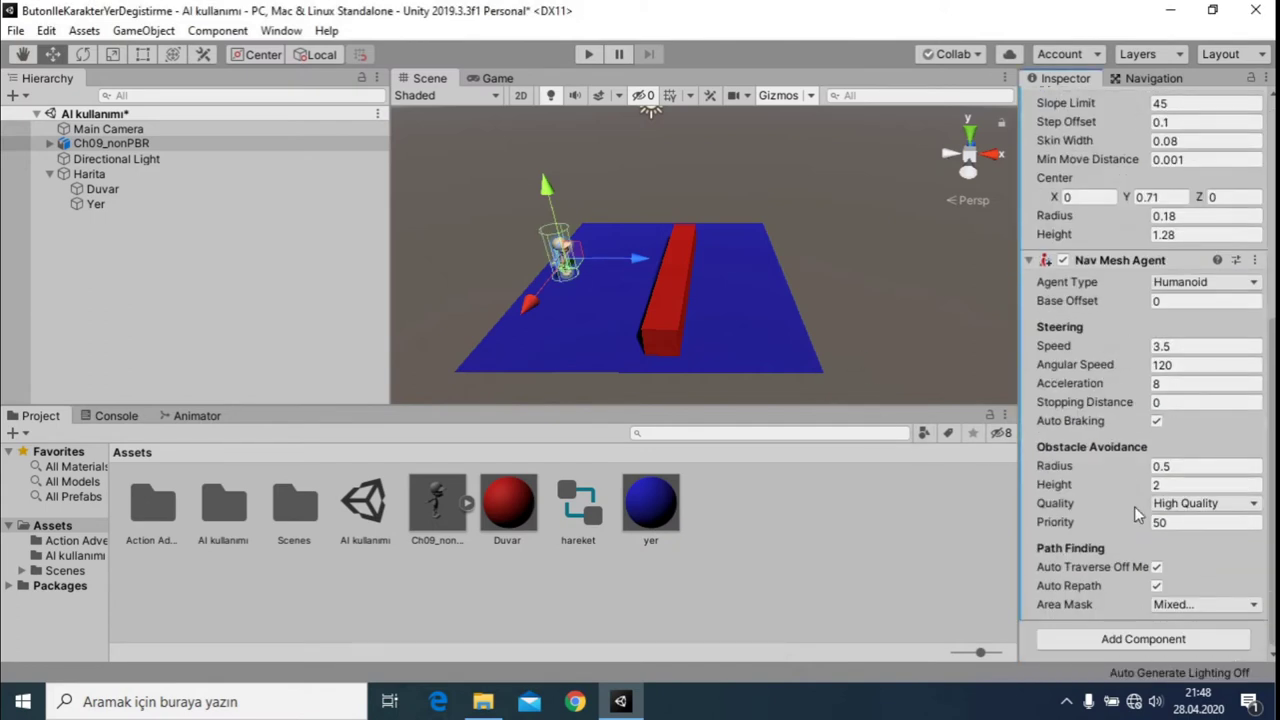
Step: Create a new mousecontrol script on Ch09_nonPBR and open it in the code editor
click(1157, 635)
text(mousecontrol)
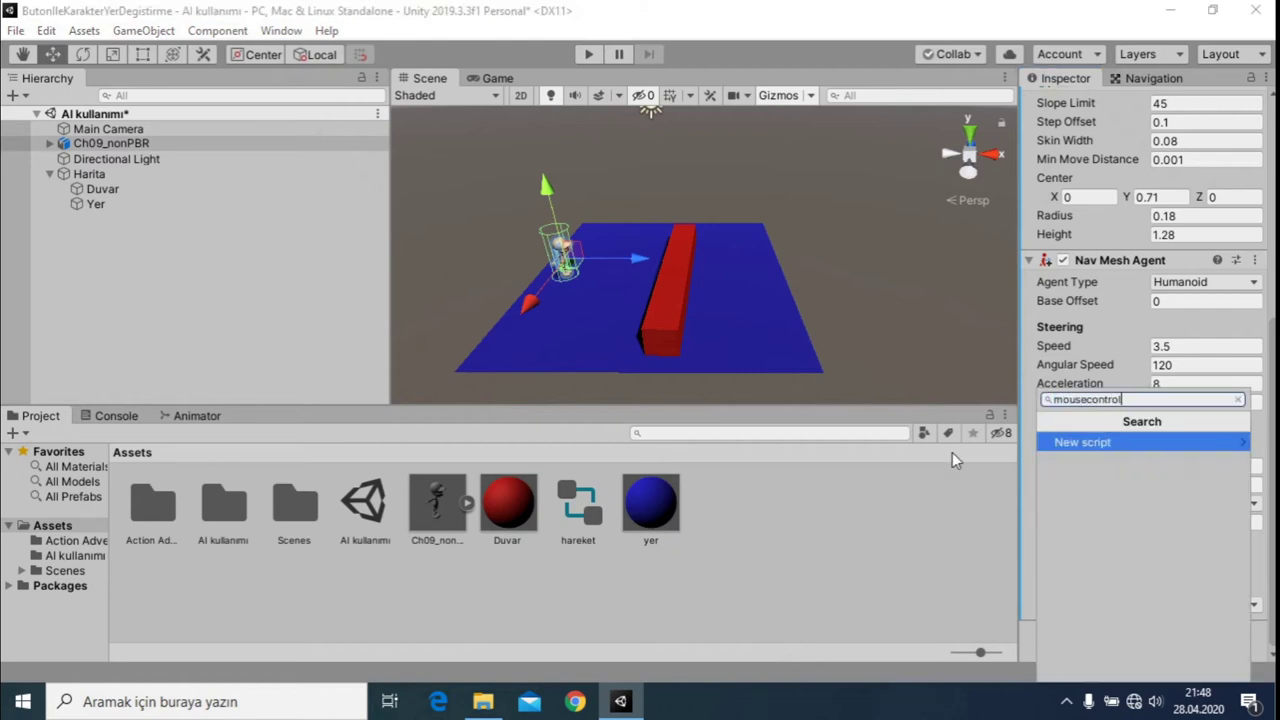
key(Return)
click(1177, 656)
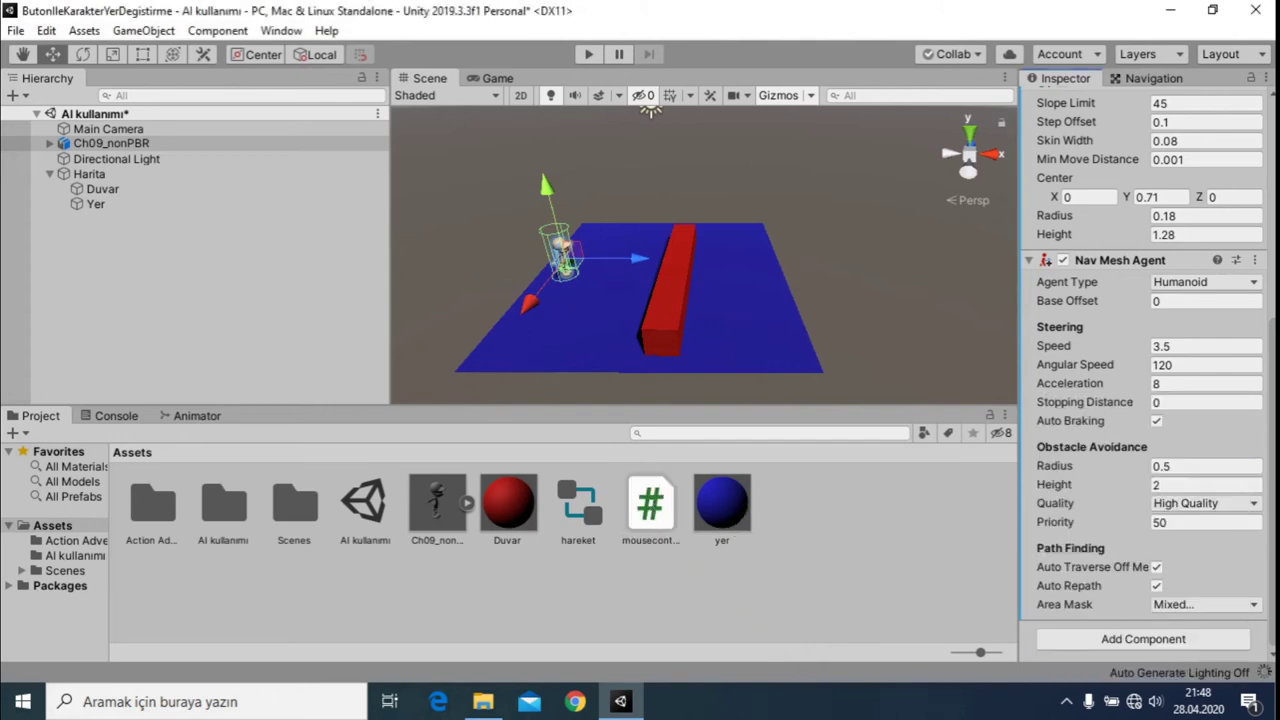
drag(1113, 460, 1113, 462)
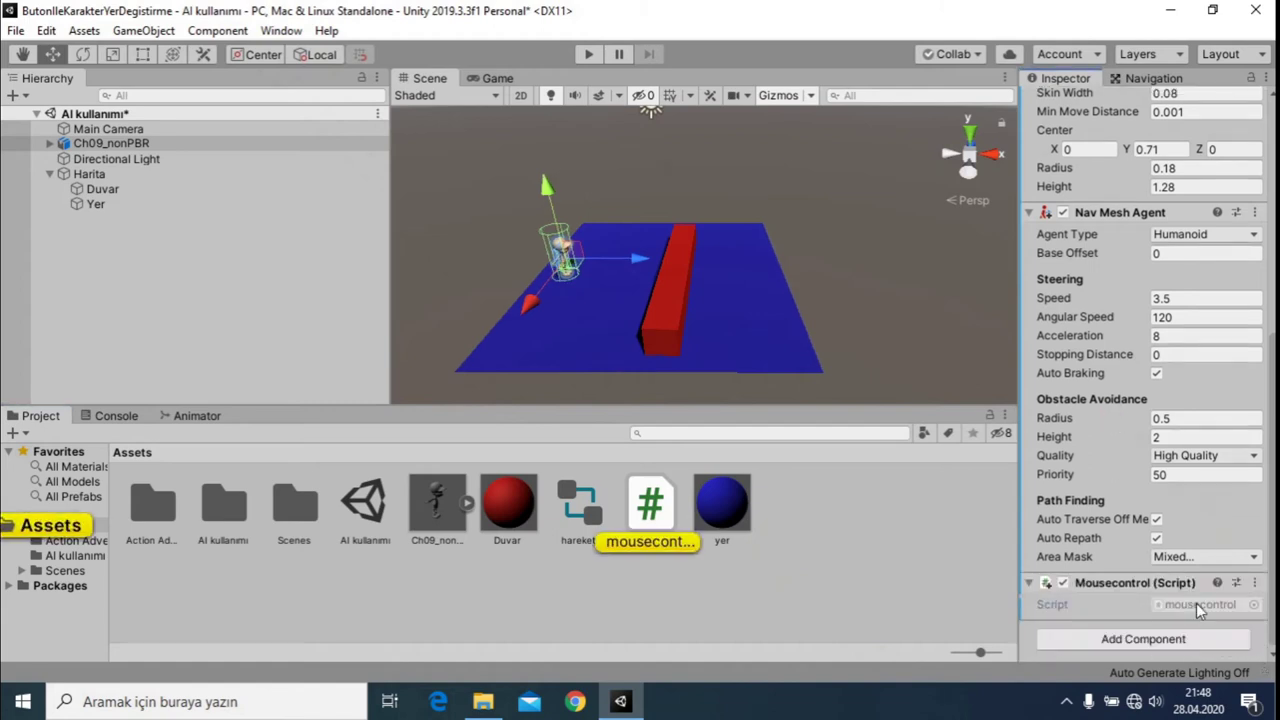
double_click(1200, 605)
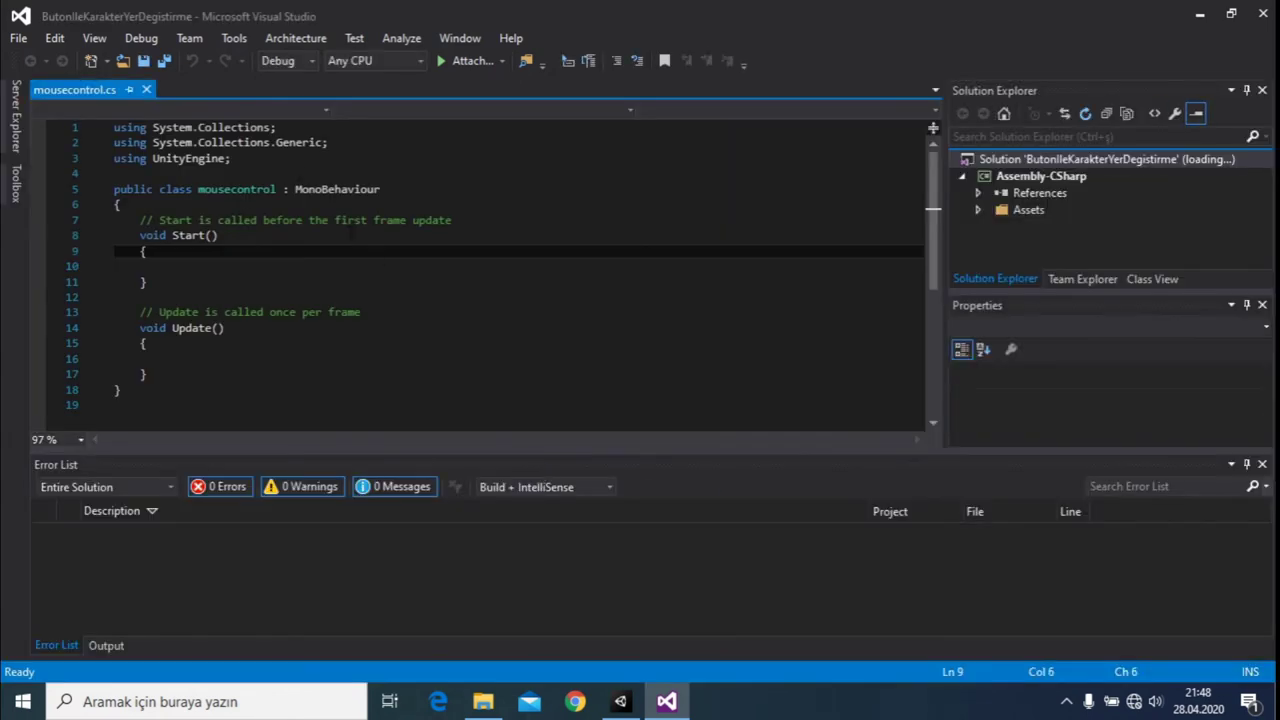
Step: Add the 'using UnityEngine.AI;' directive to mousecontrol.cs
text(using )
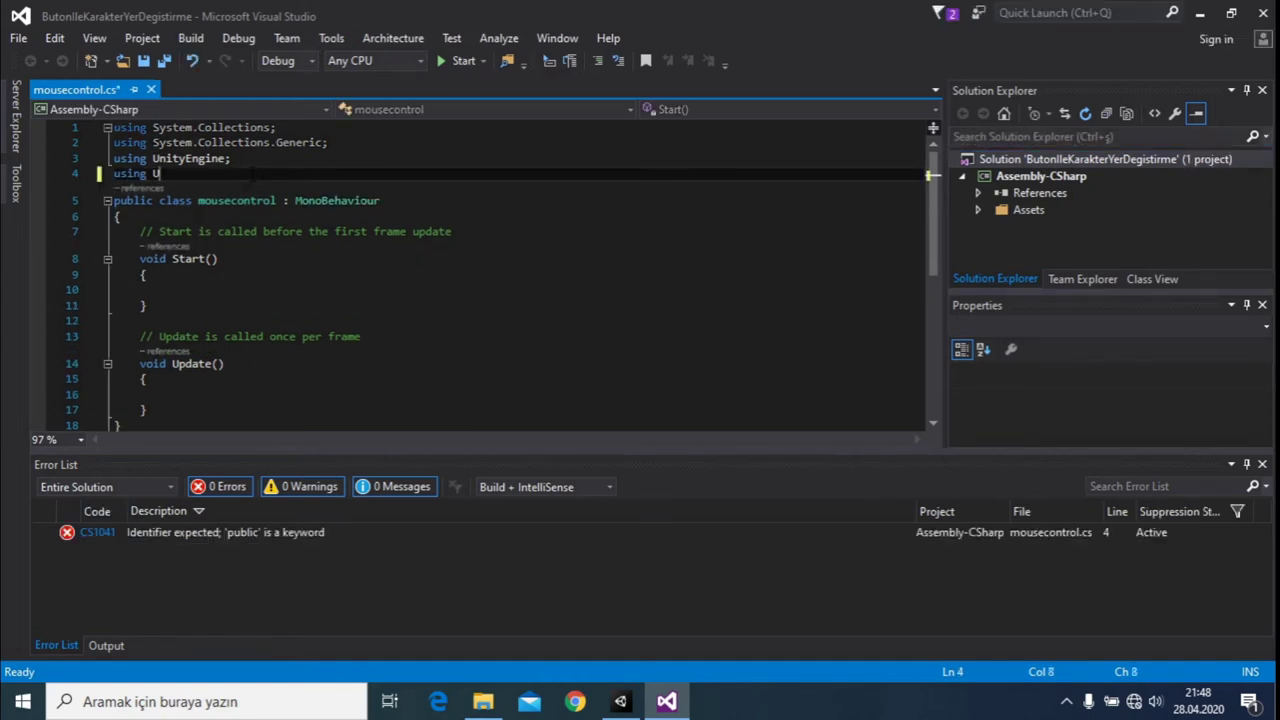
text(Un)
key(Down)
key(Down)
key(Down)
key(Tab)
text(.AI)
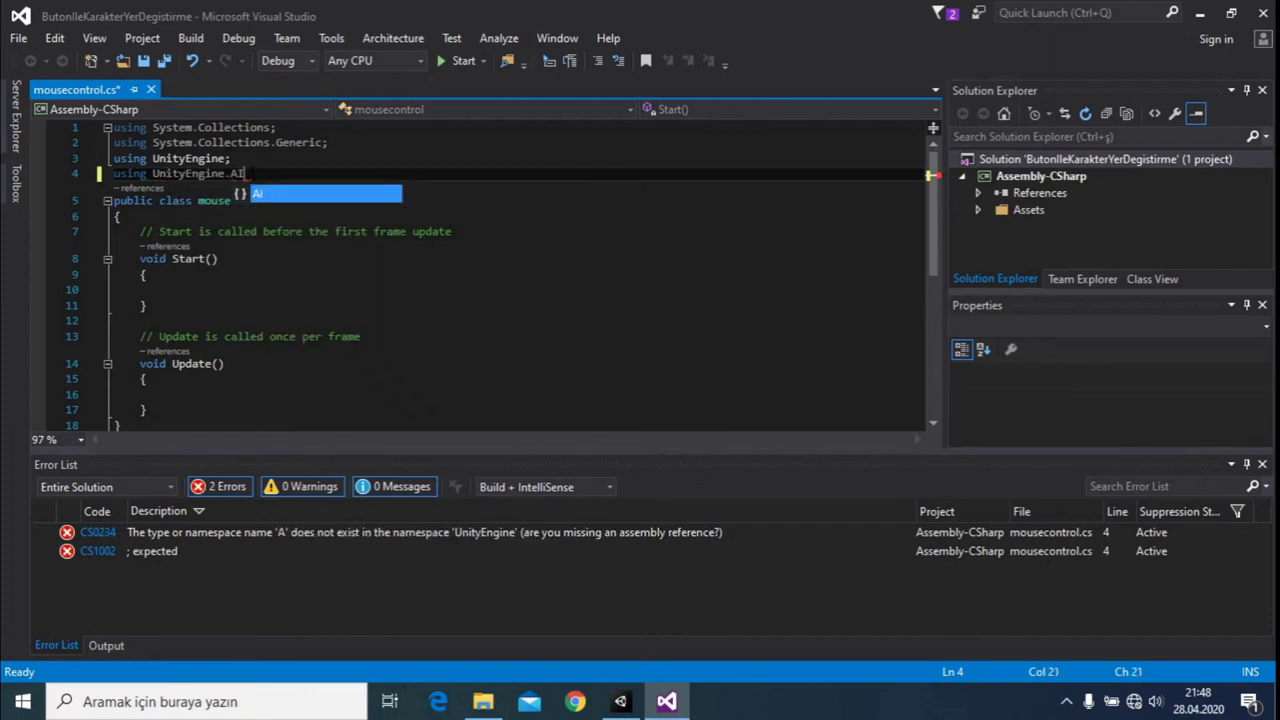
text(;)
Step: Delete the comment line above Start()
click(218, 231)
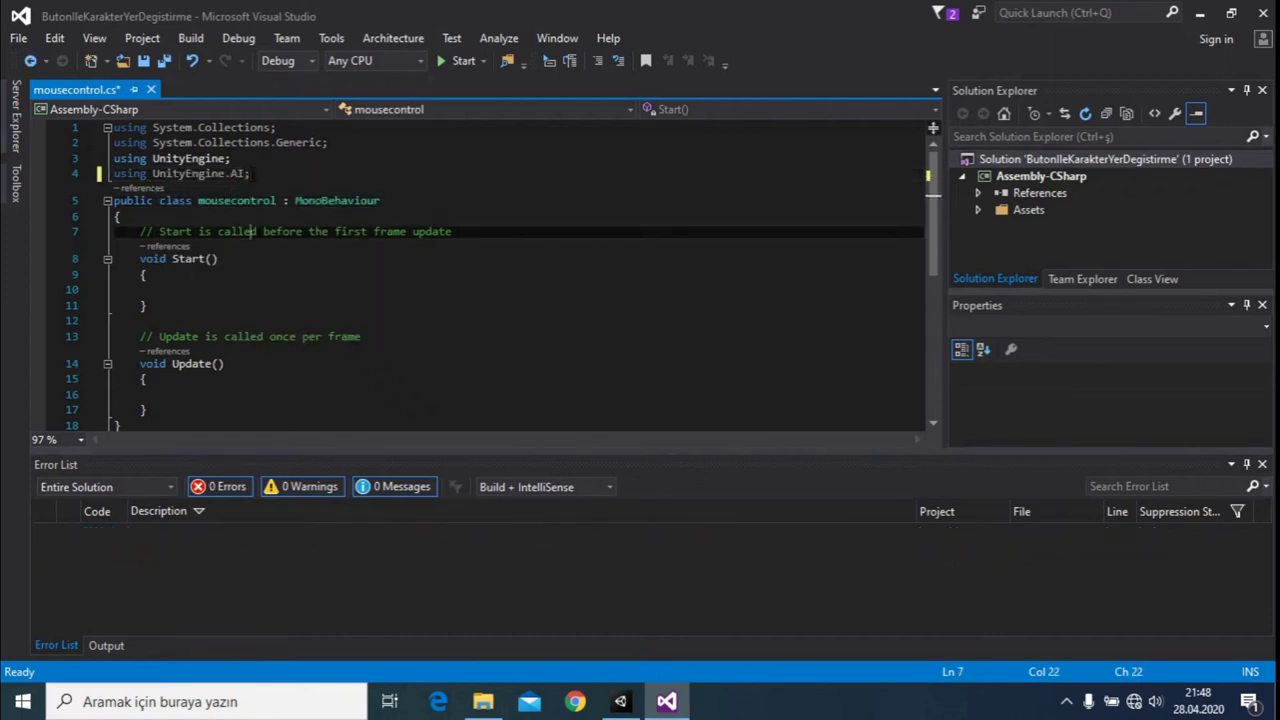
click(163, 231)
click(145, 231)
drag(140, 231, 398, 231)
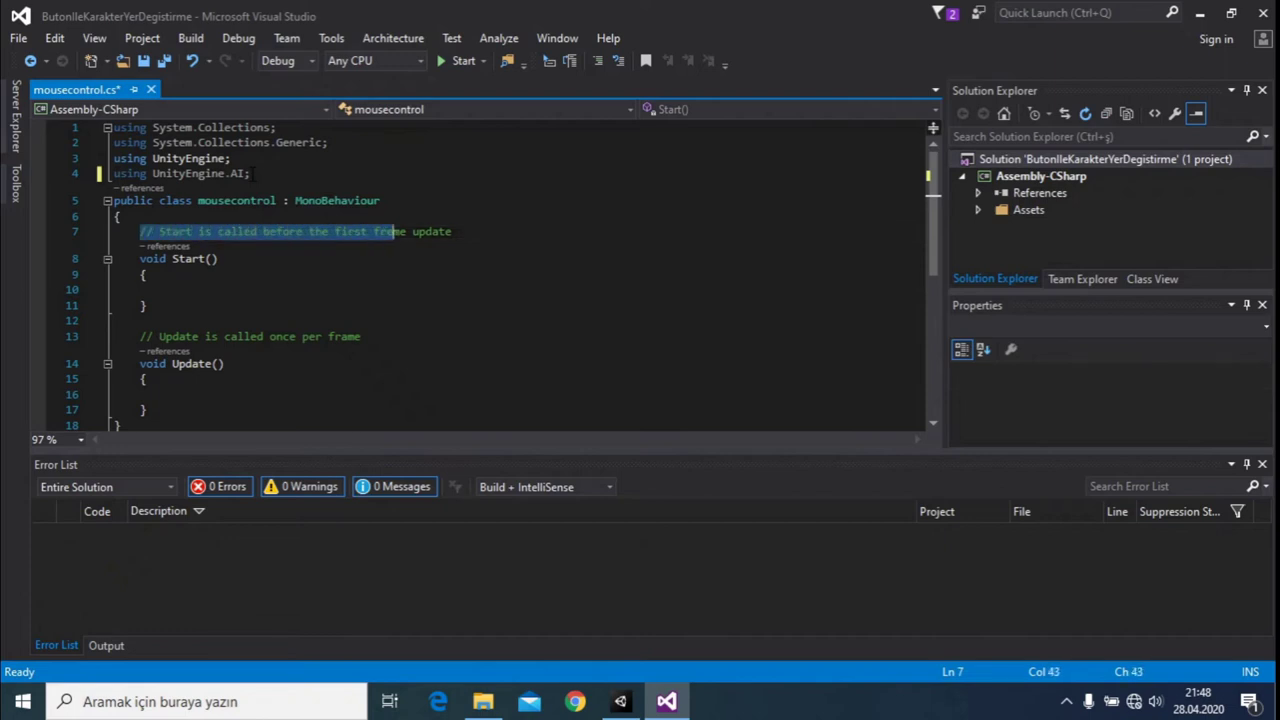
drag(398, 231, 452, 231)
key(Delete)
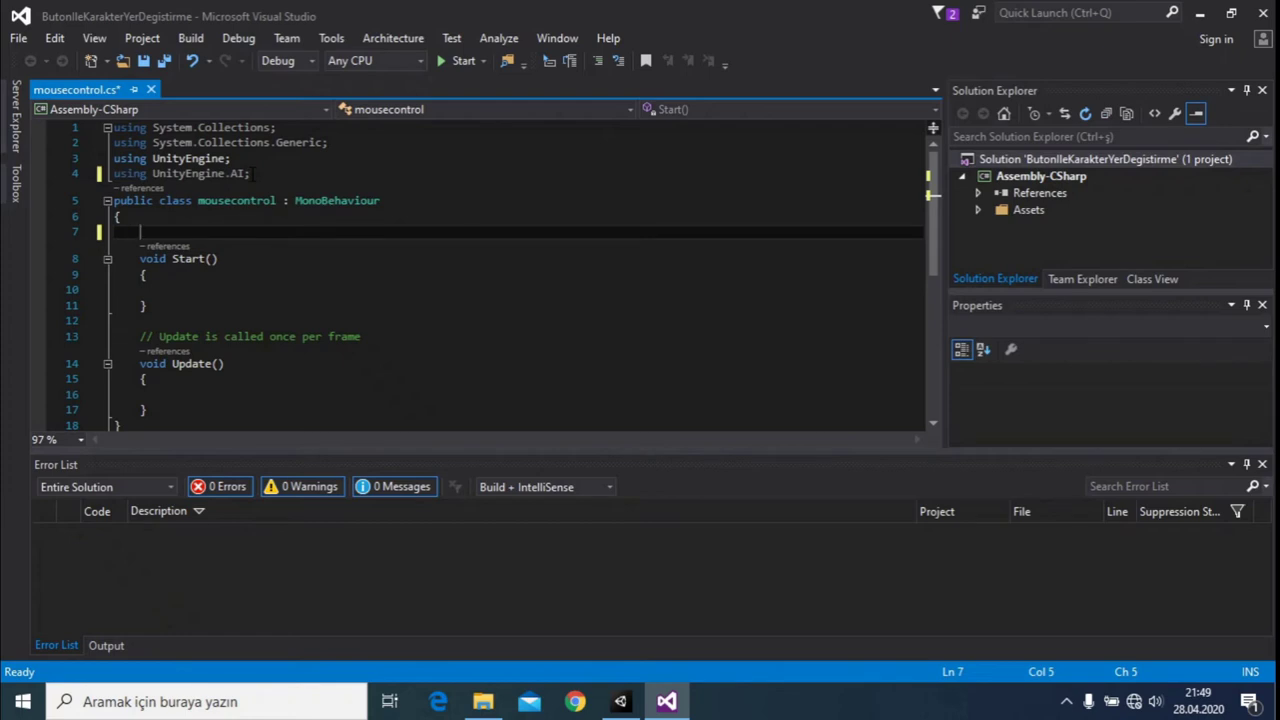
Step: Declare fields CharacterController karakter, Animator anim, NavMeshAgent Ajan and Camera cam
text(Chara)
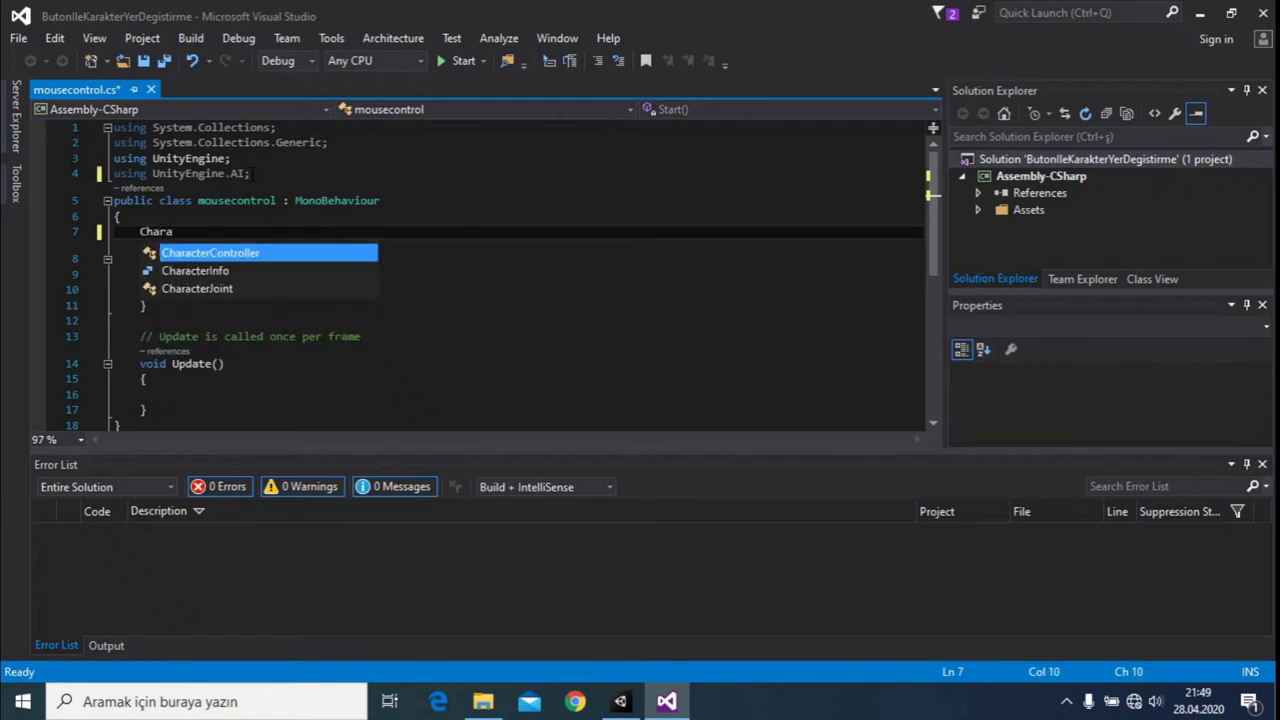
text(cterController karakter)
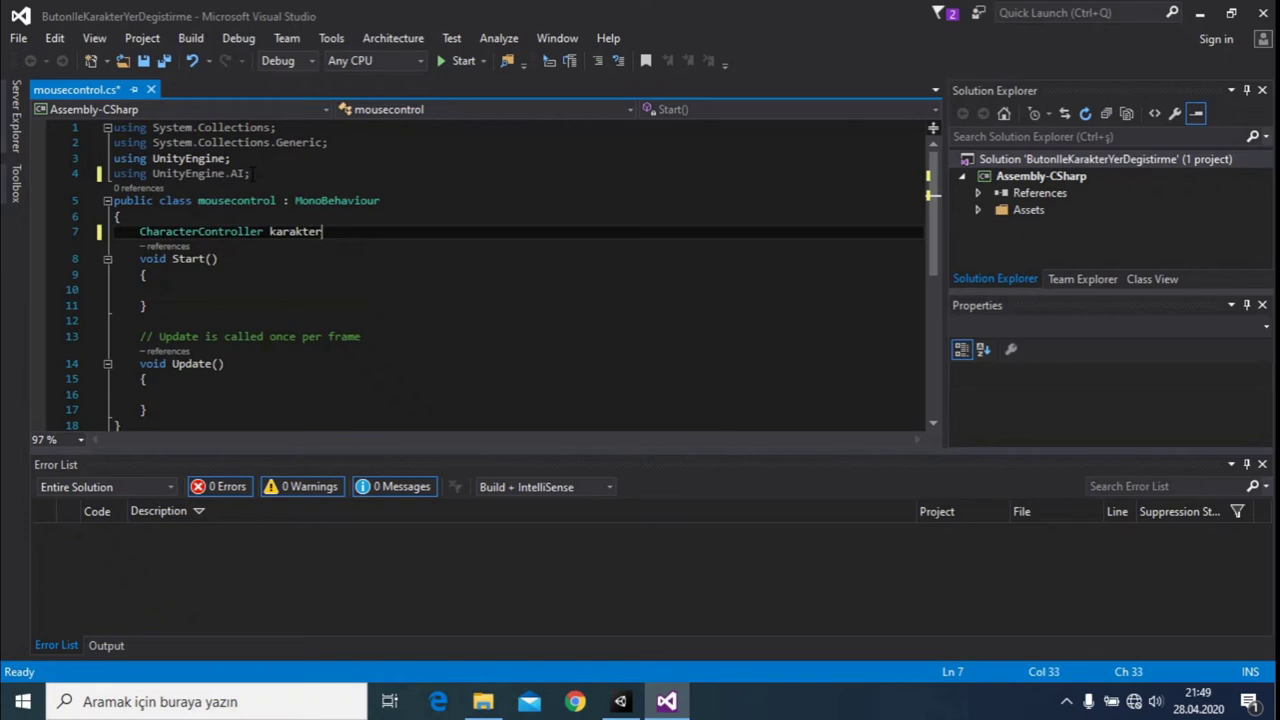
text(;)
key(Return)
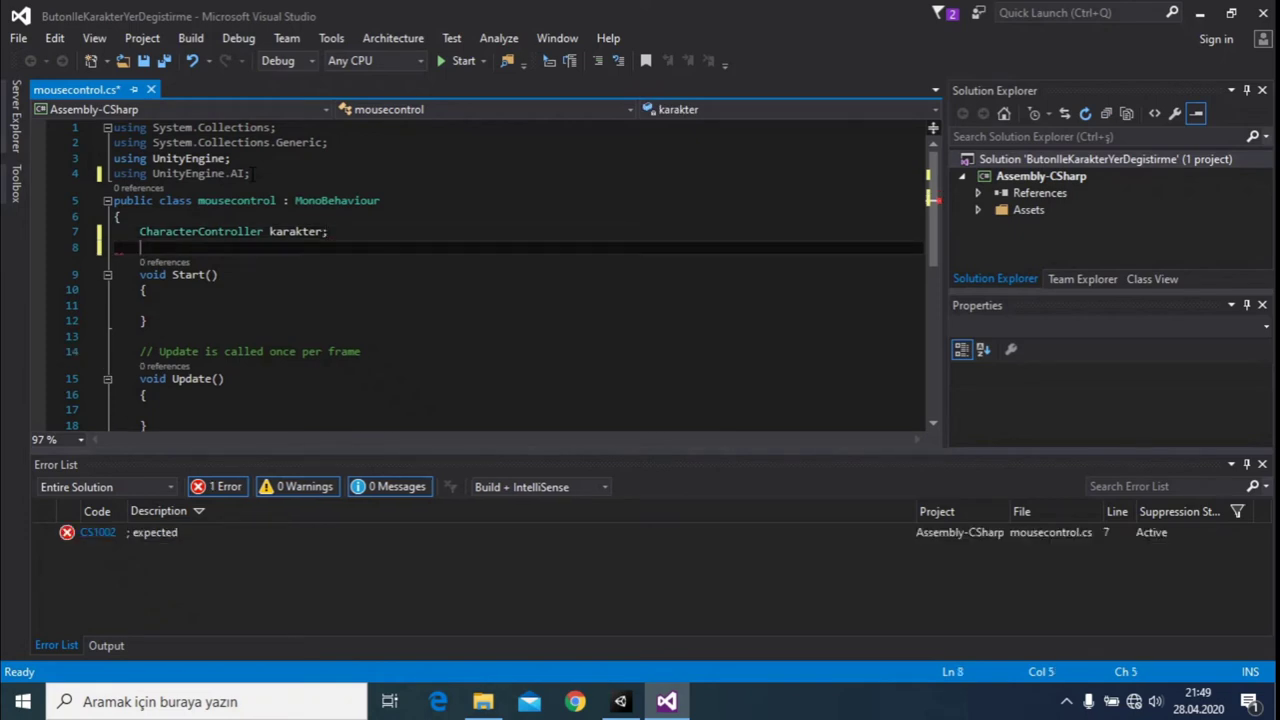
text(Animaot)
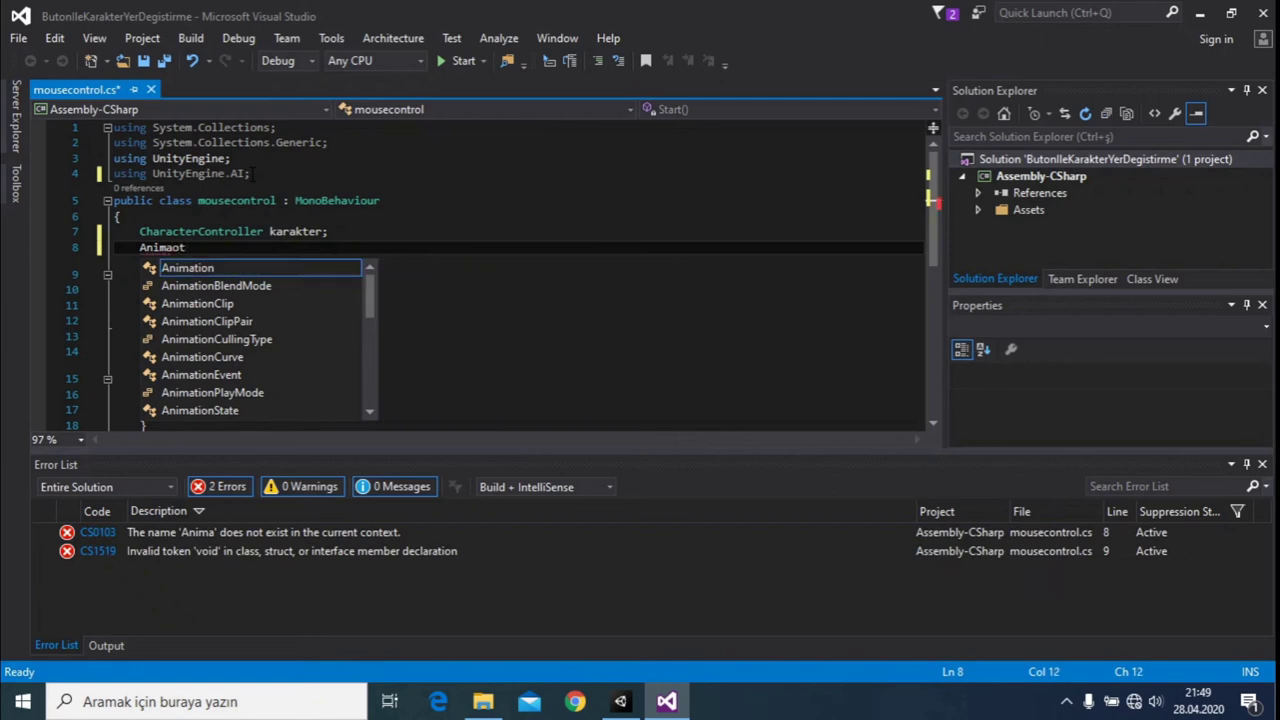
key(BackSpace)
key(BackSpace)
text(tor )
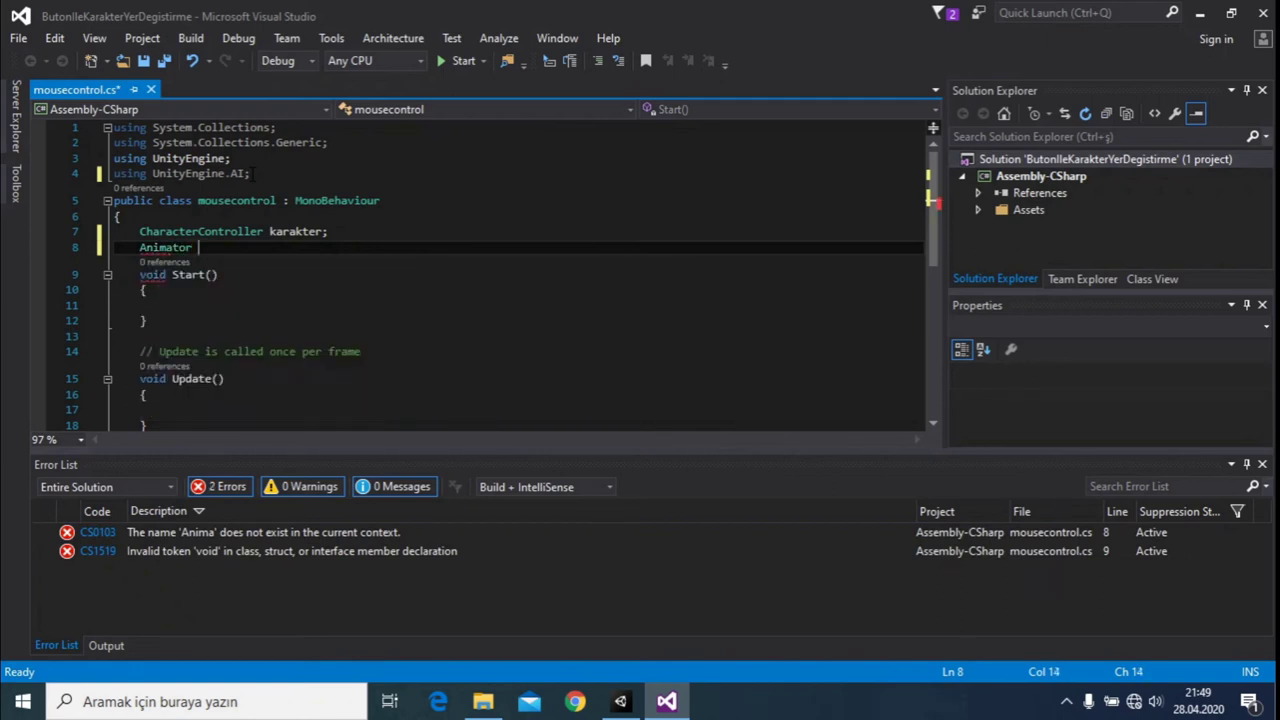
text(anim;)
key(Return)
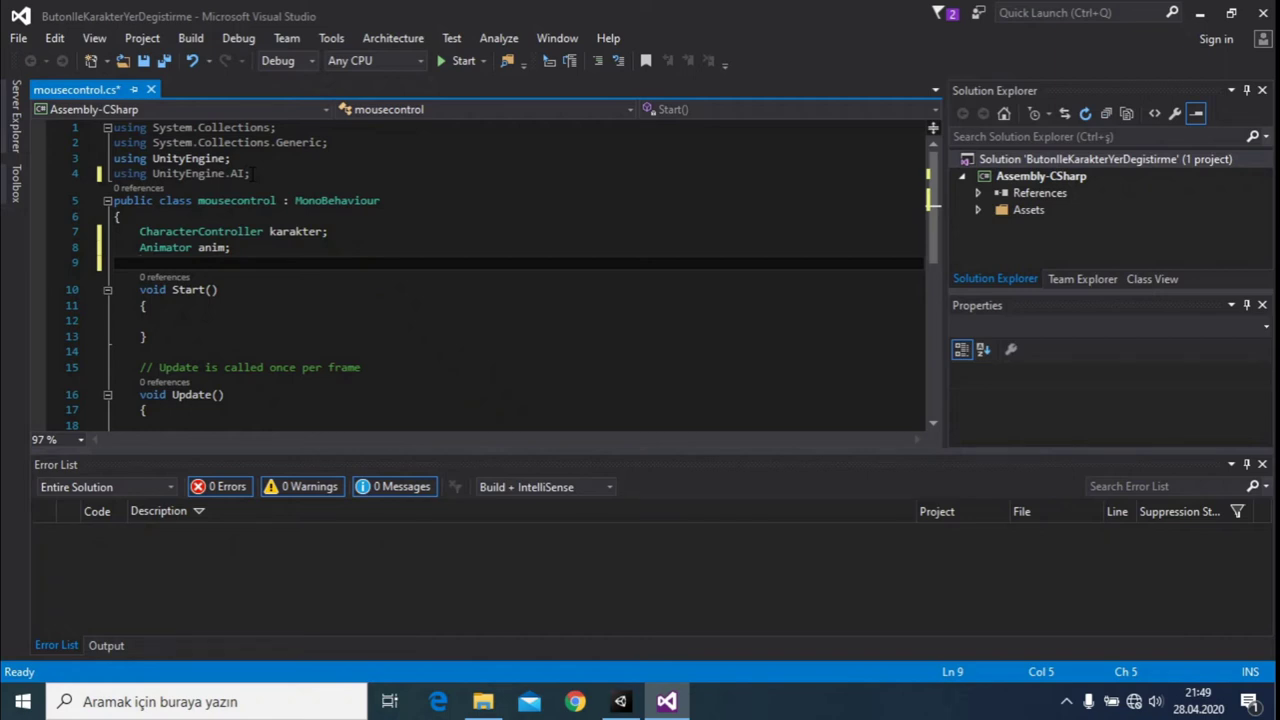
text(N)
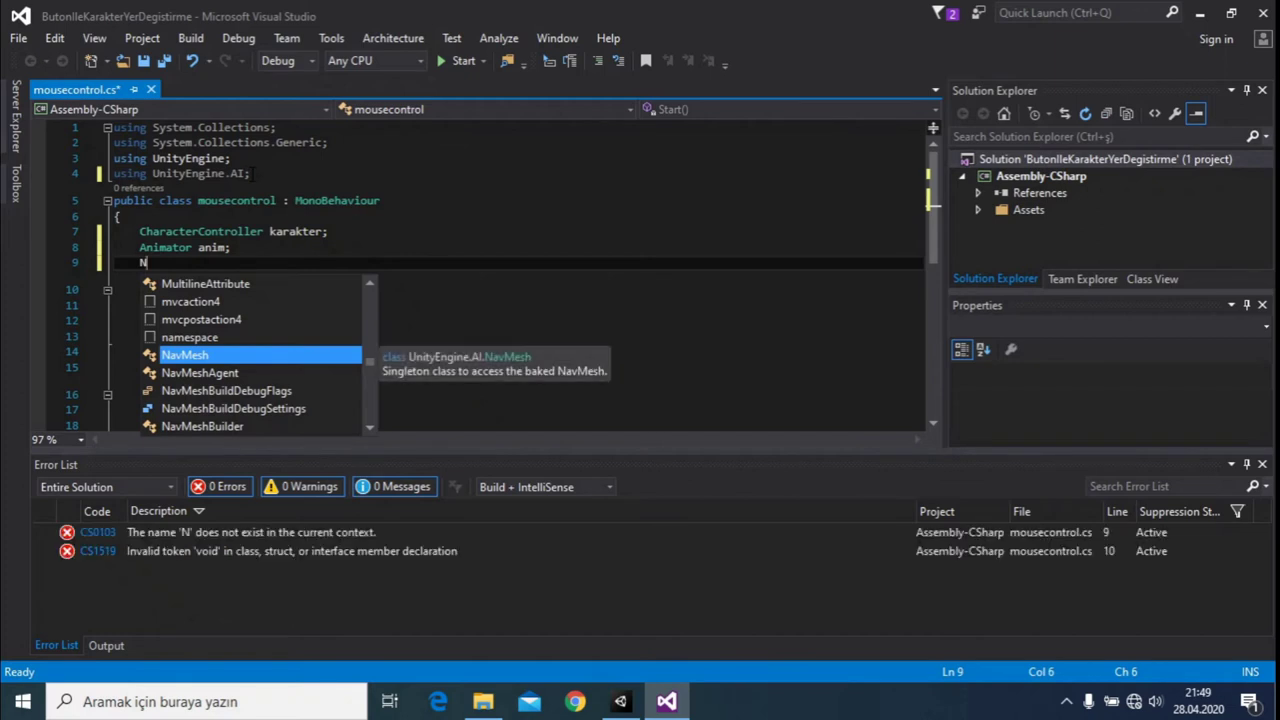
key(Down)
key(Tab)
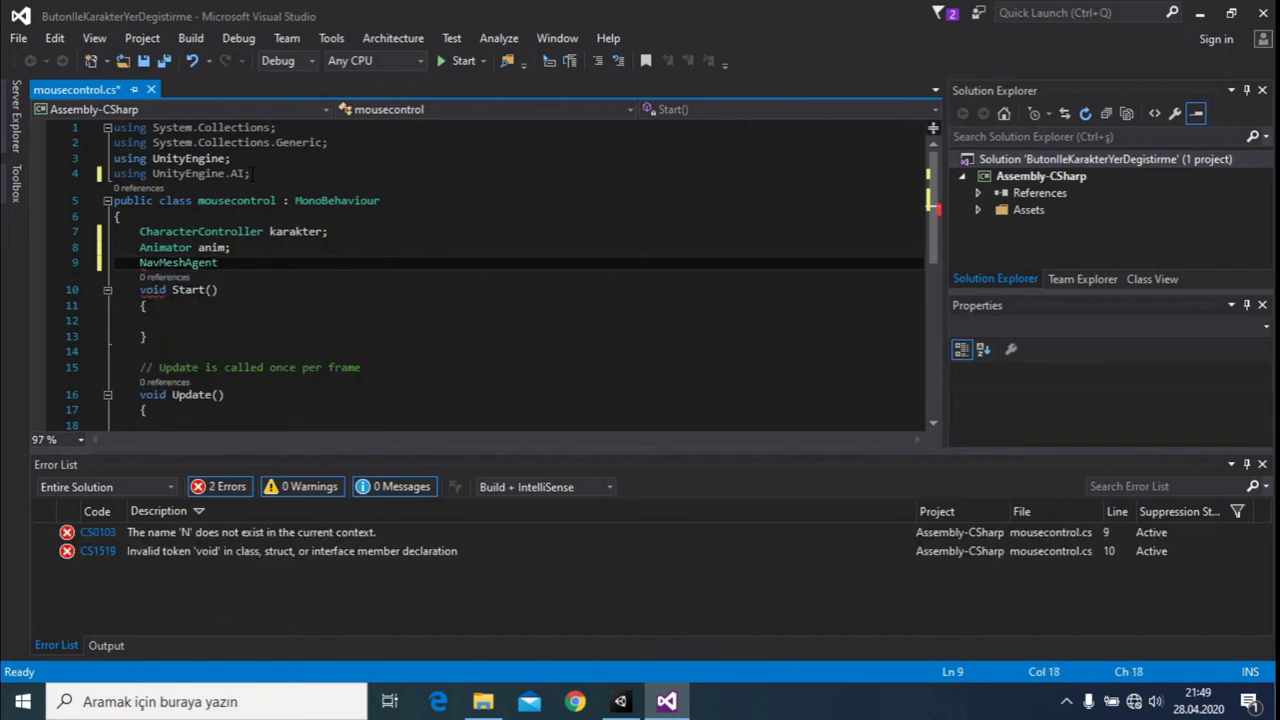
text(Ajam)
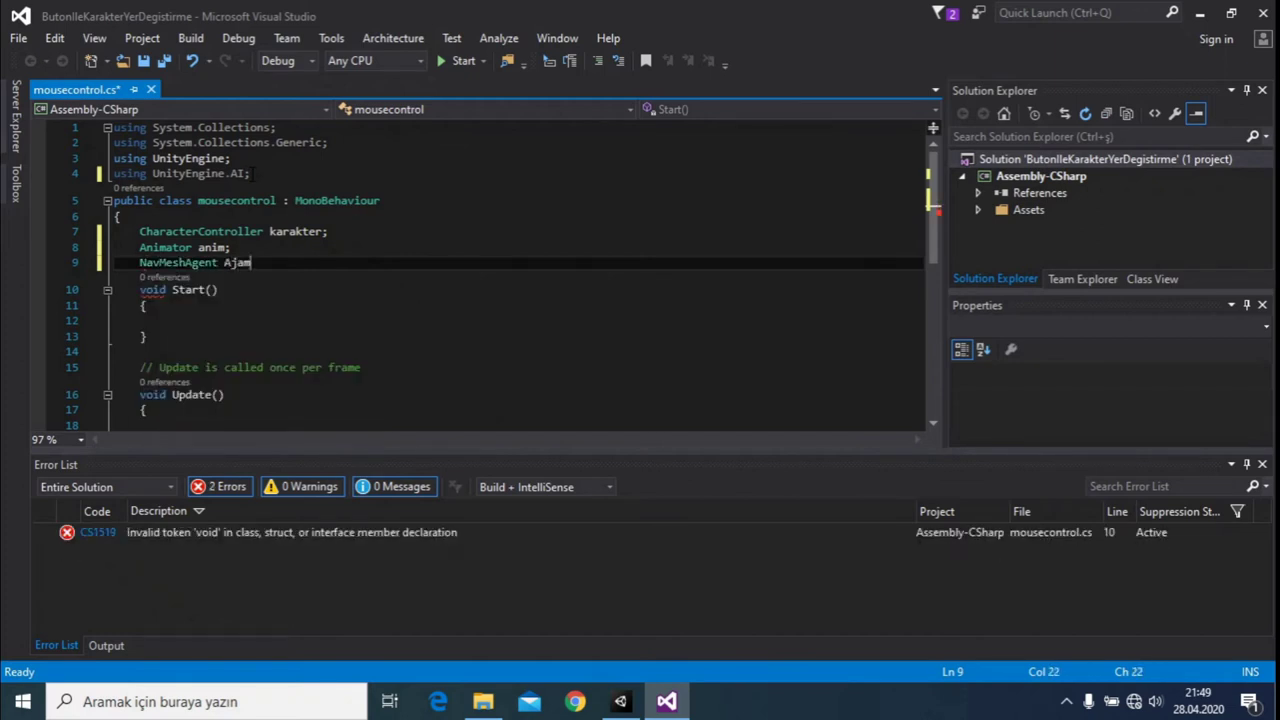
text(;)
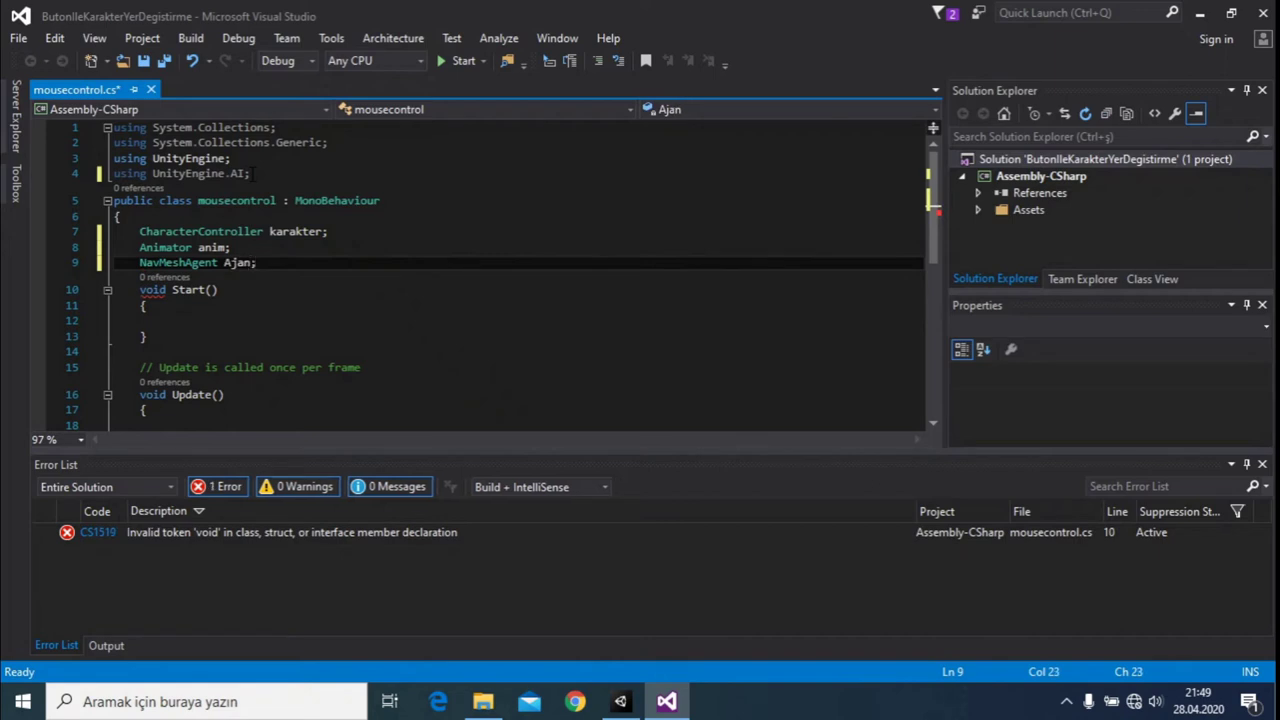
key(Return)
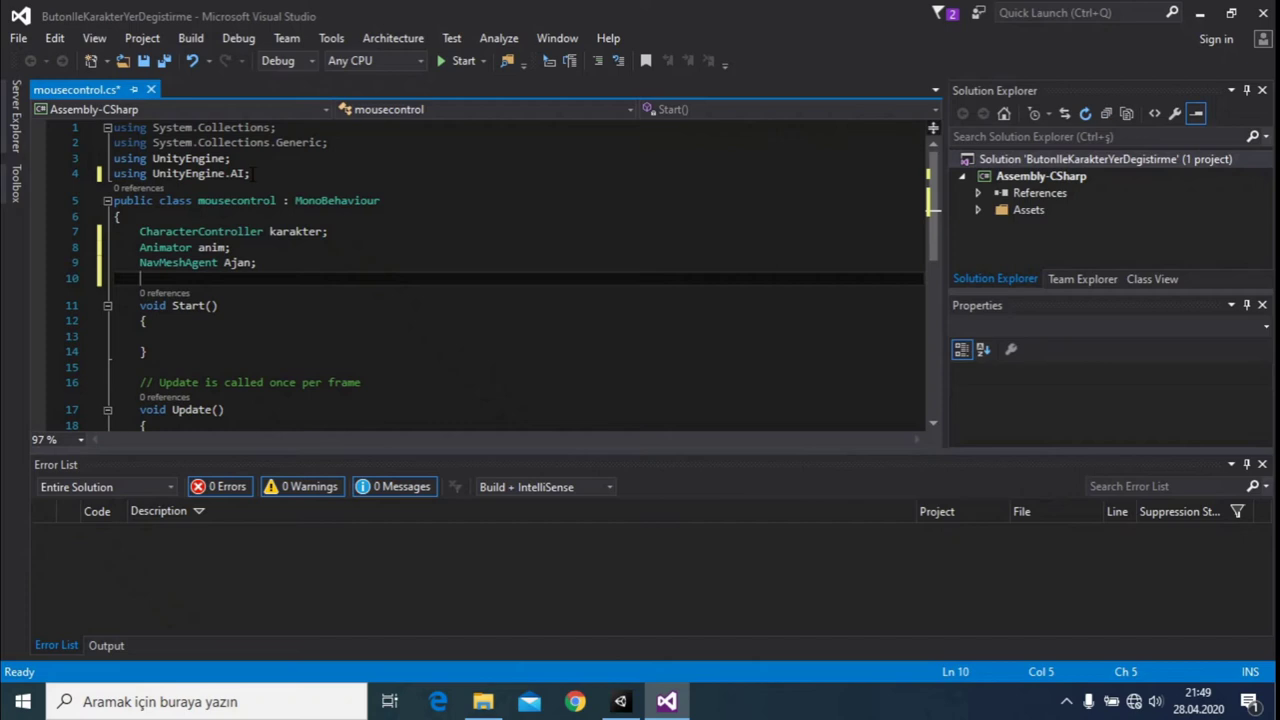
text(cam)
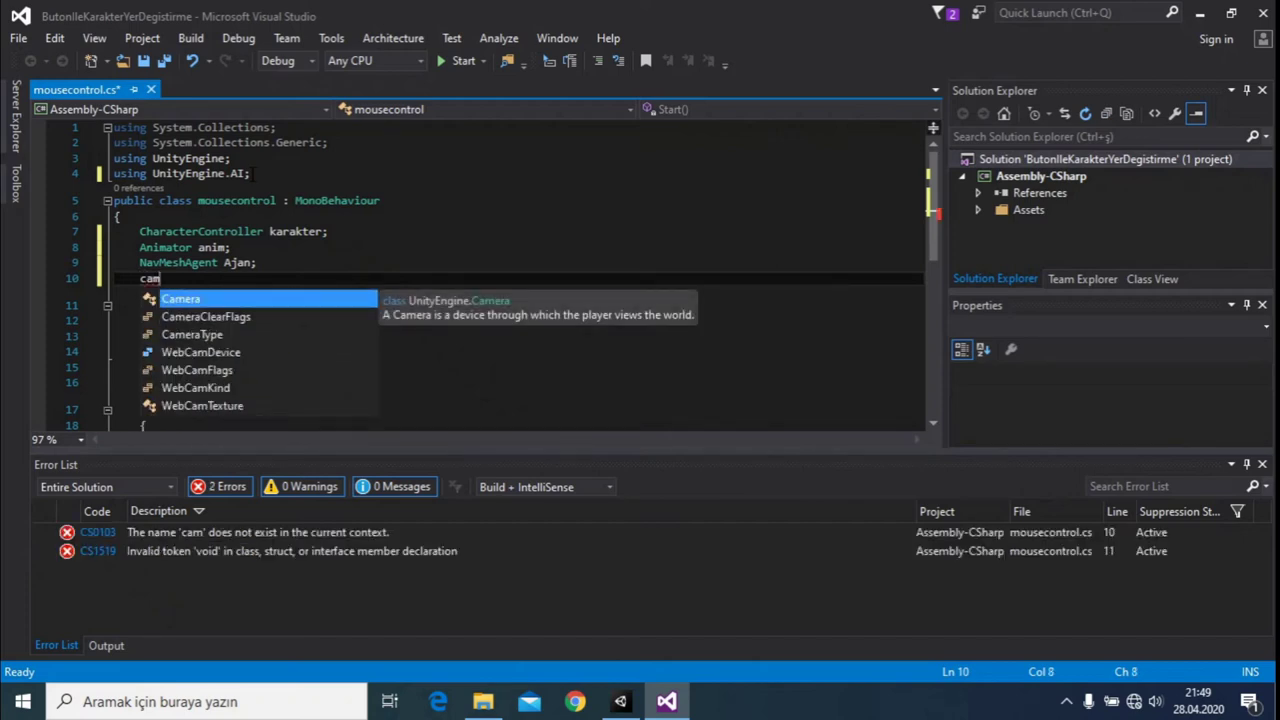
key(space)
text(cam;)
Step: Open a blank line inside Start() and begin the karakter = GetComponent assignment
key(Down)
key(Down)
key(Down)
key(Up)
key(Down)
key(Up)
key(Down)
key(Up)
key(Return)
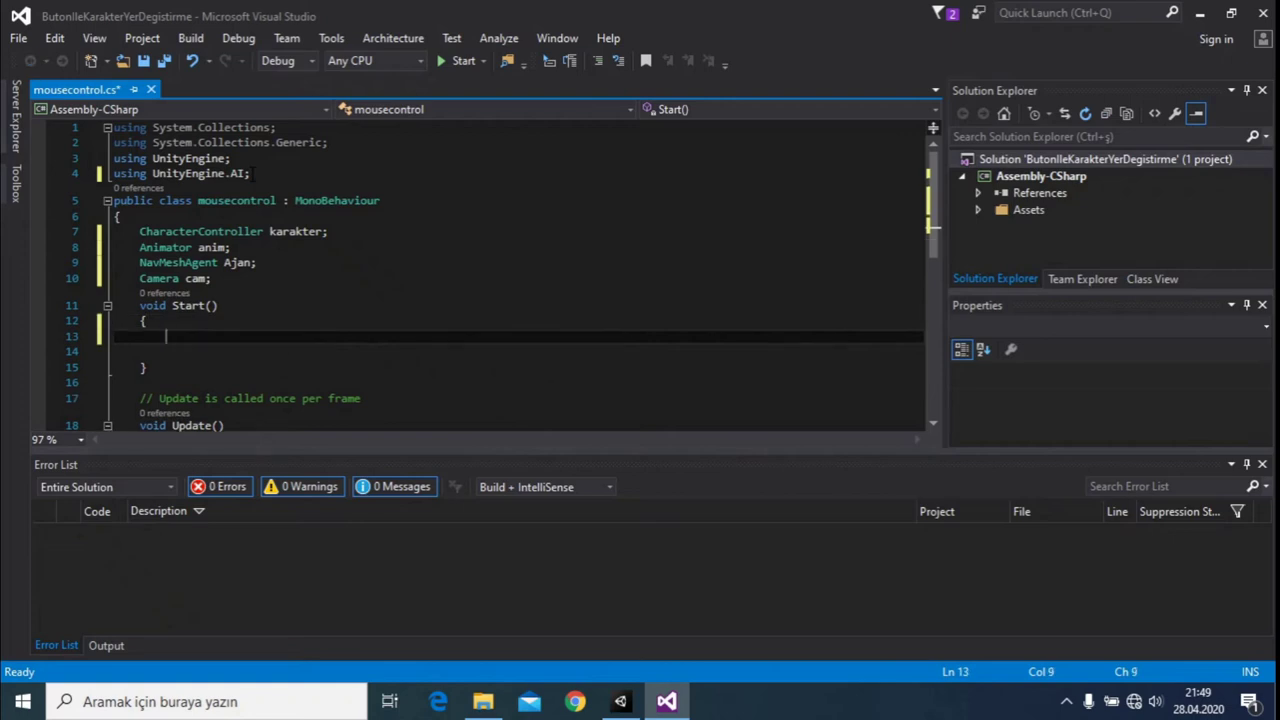
text(karakter=get)
Step: Assign karakter = GetComponent<CharacterController>() and anim = GetComponent<Animator>() in Start
key(Tab)
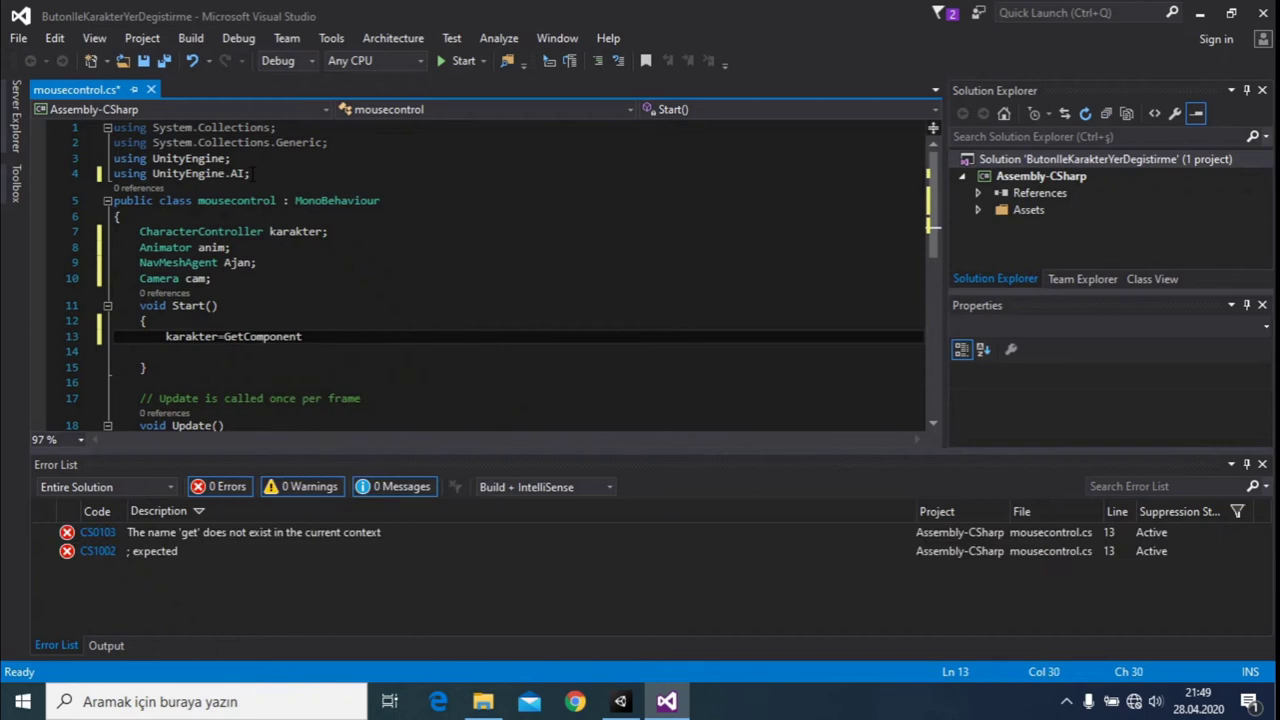
text(<C)
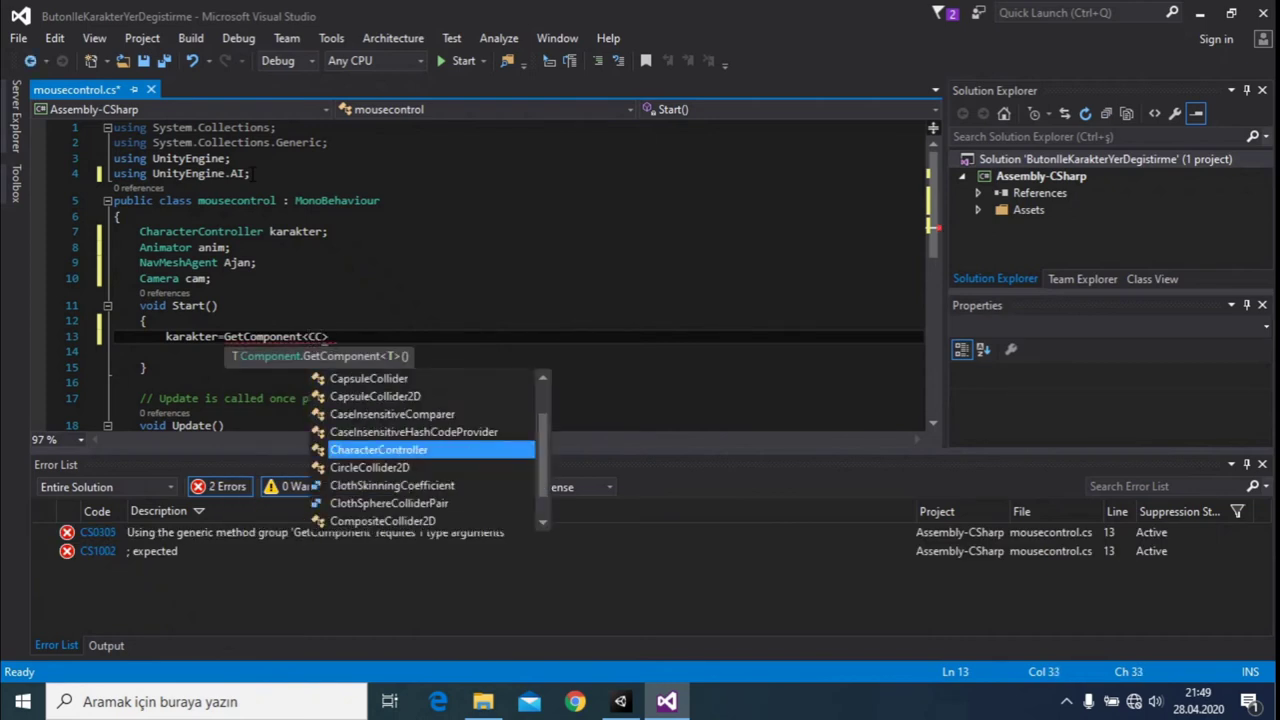
text(hara)
text(>();)
key(Return)
text(A)
key(BackSpace)
text(anim)
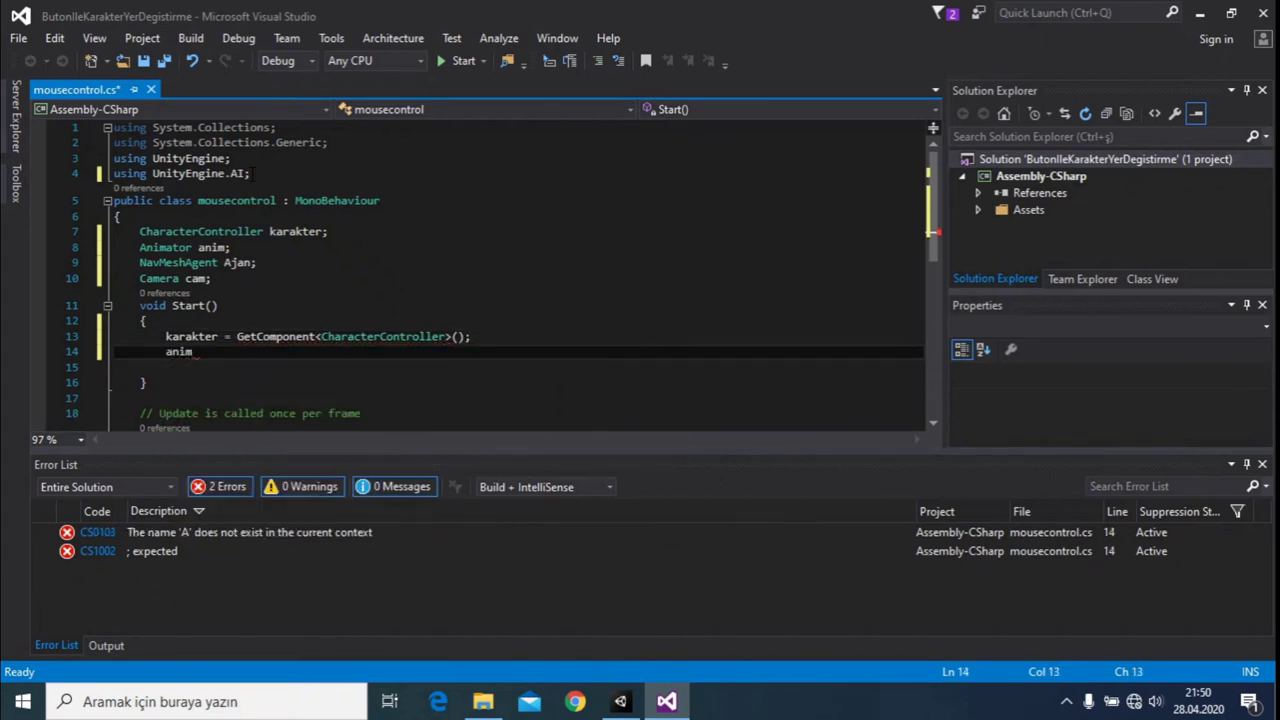
text(=get)
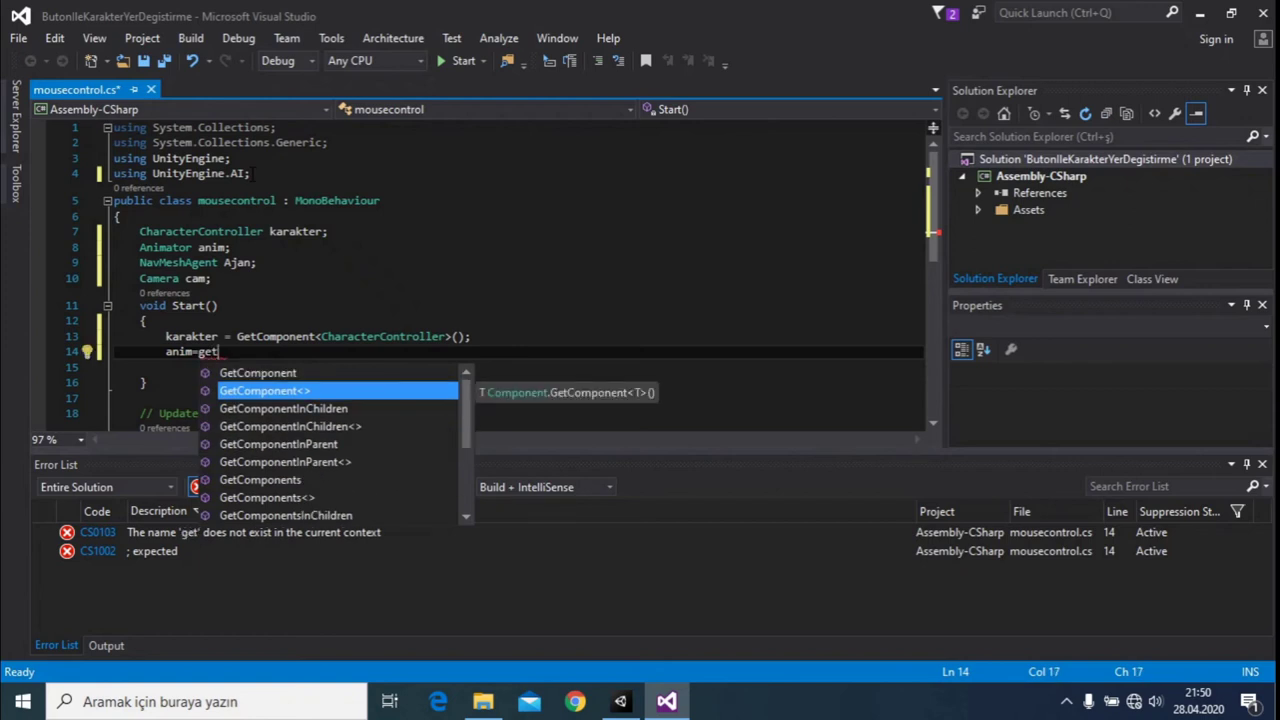
key(Tab)
text(<)
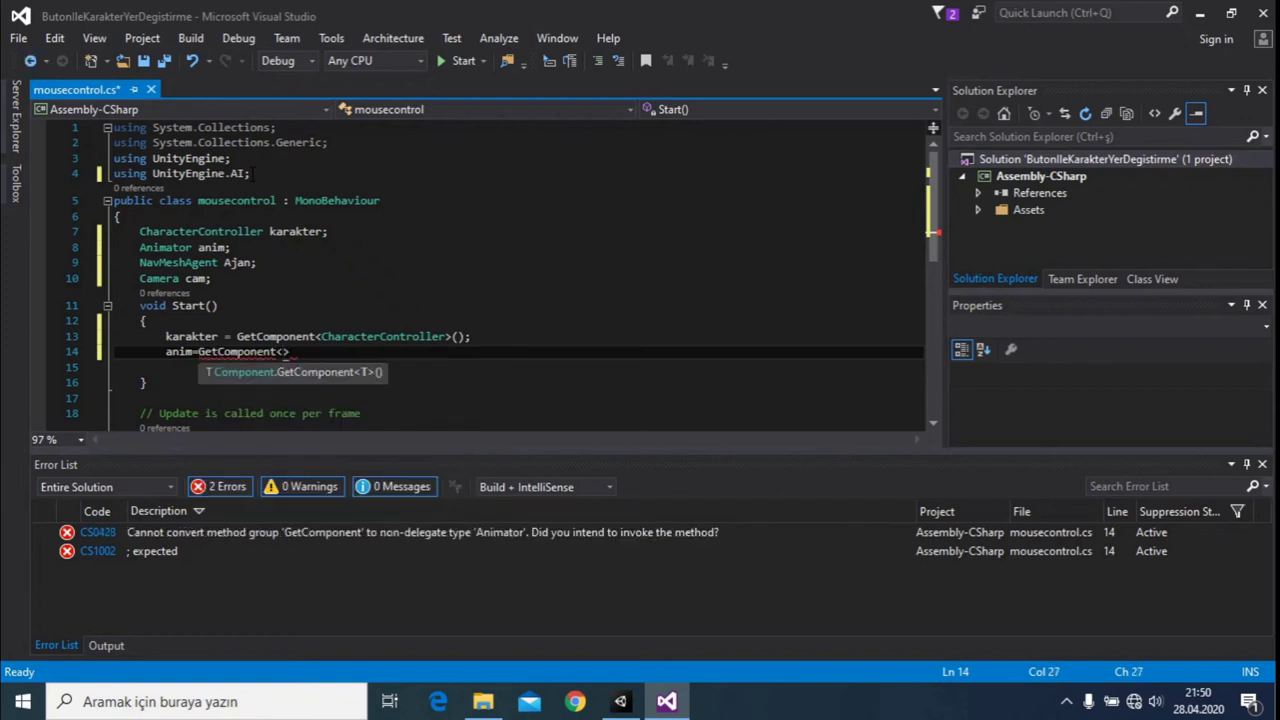
text(A)
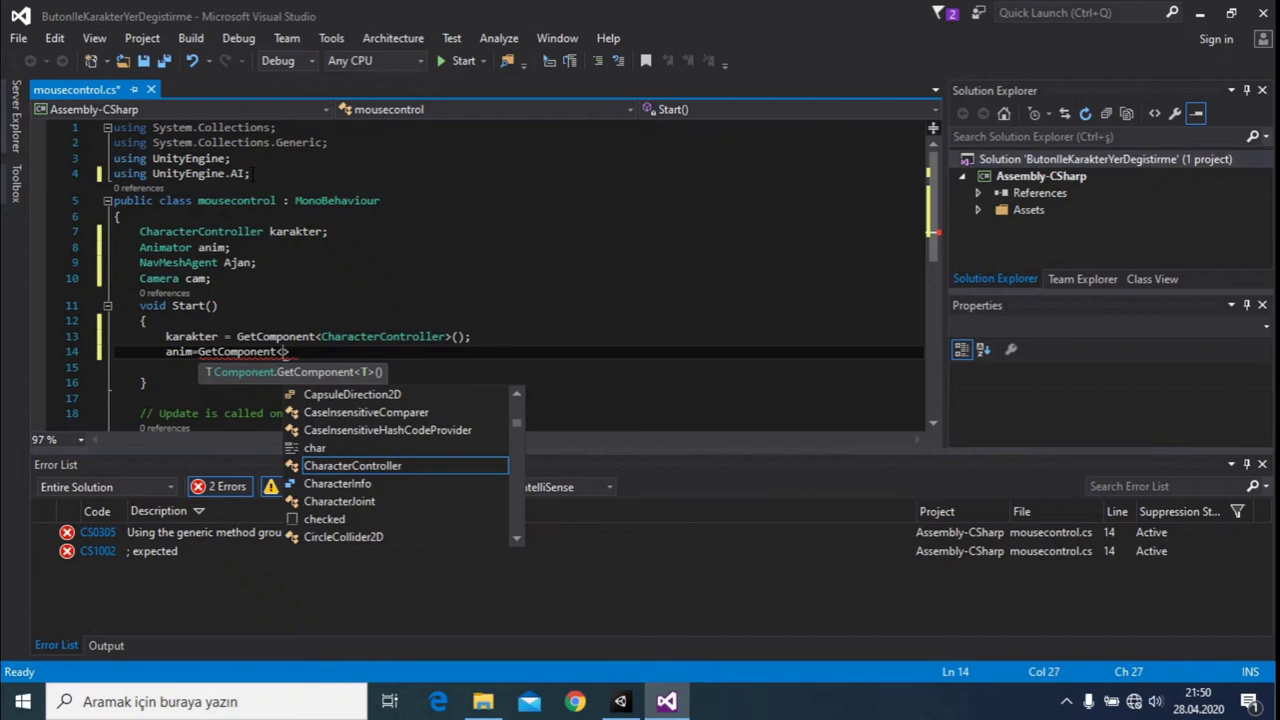
text(ni>)
key(alt+Tab)
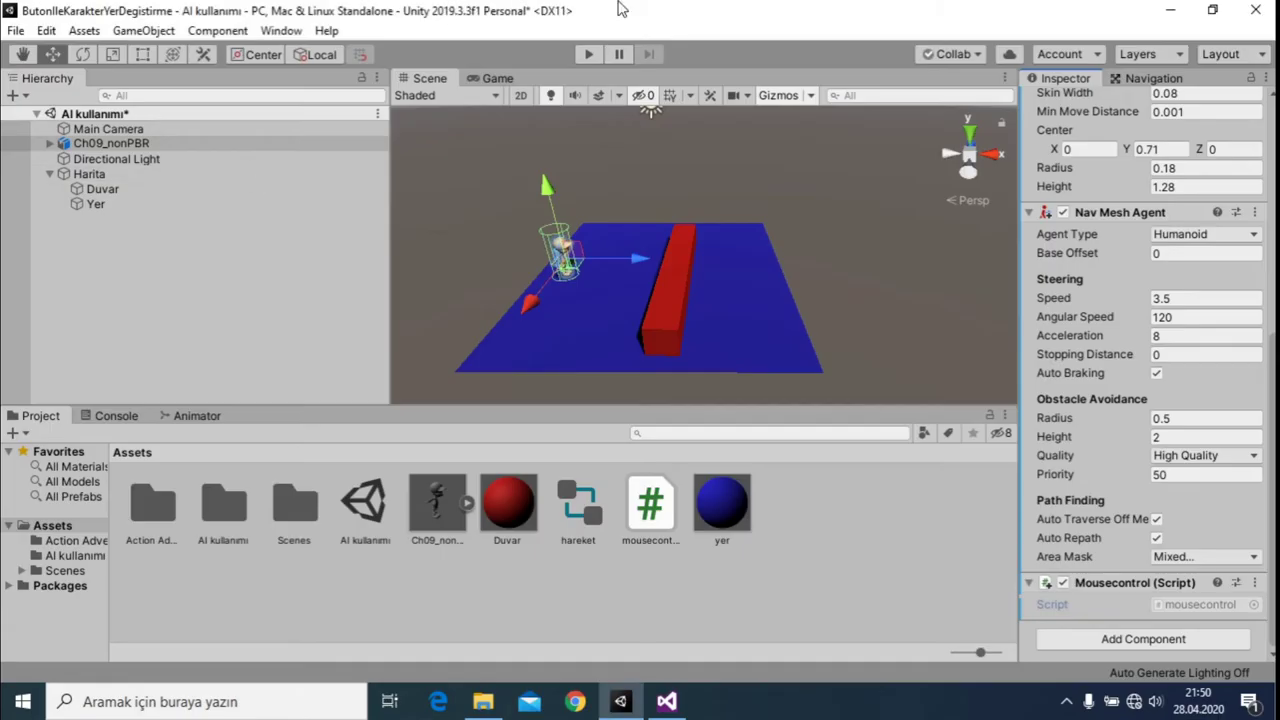
scroll(1170, 332, up, 3)
scroll(1110, 270, up, 4)
key(alt+Tab)
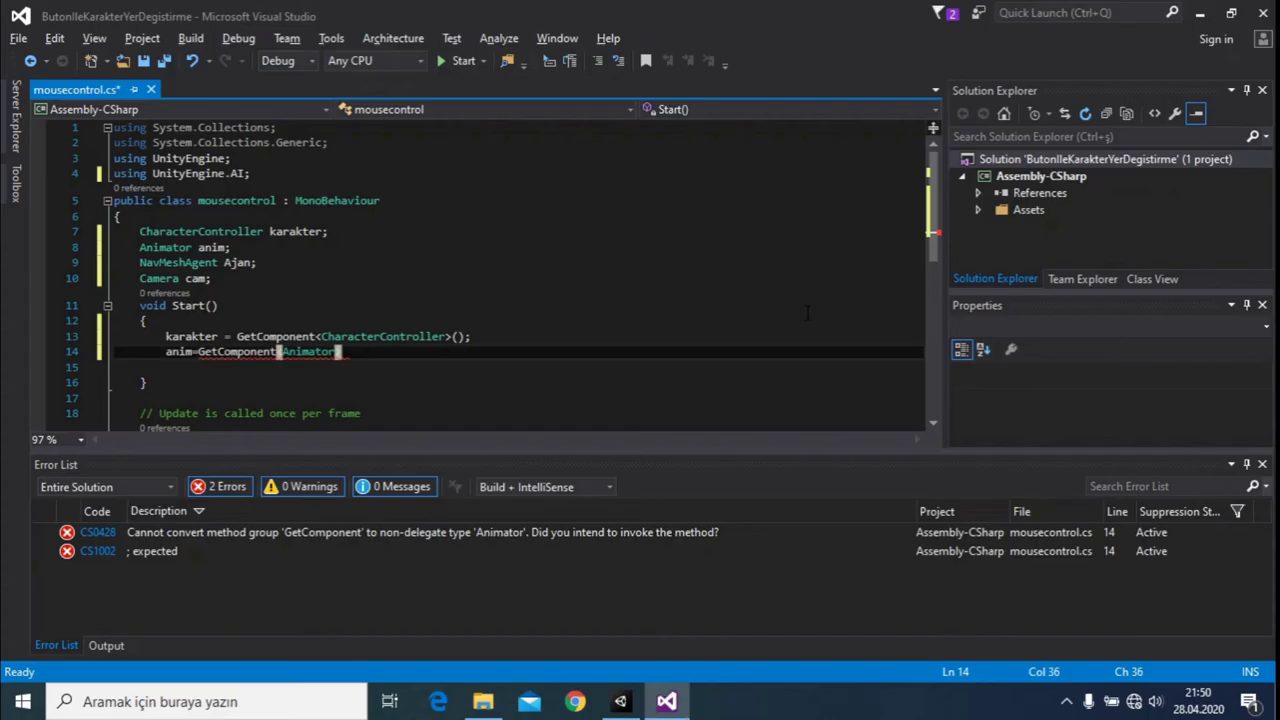
text(();)
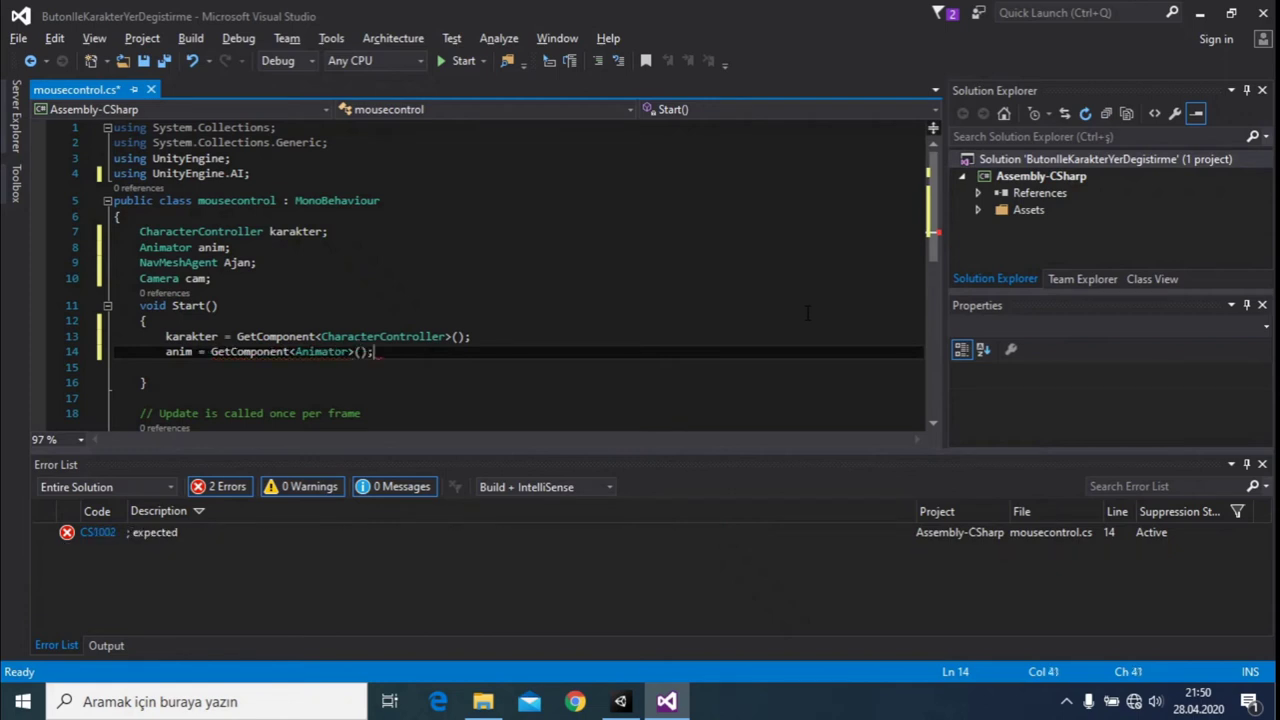
key(Return)
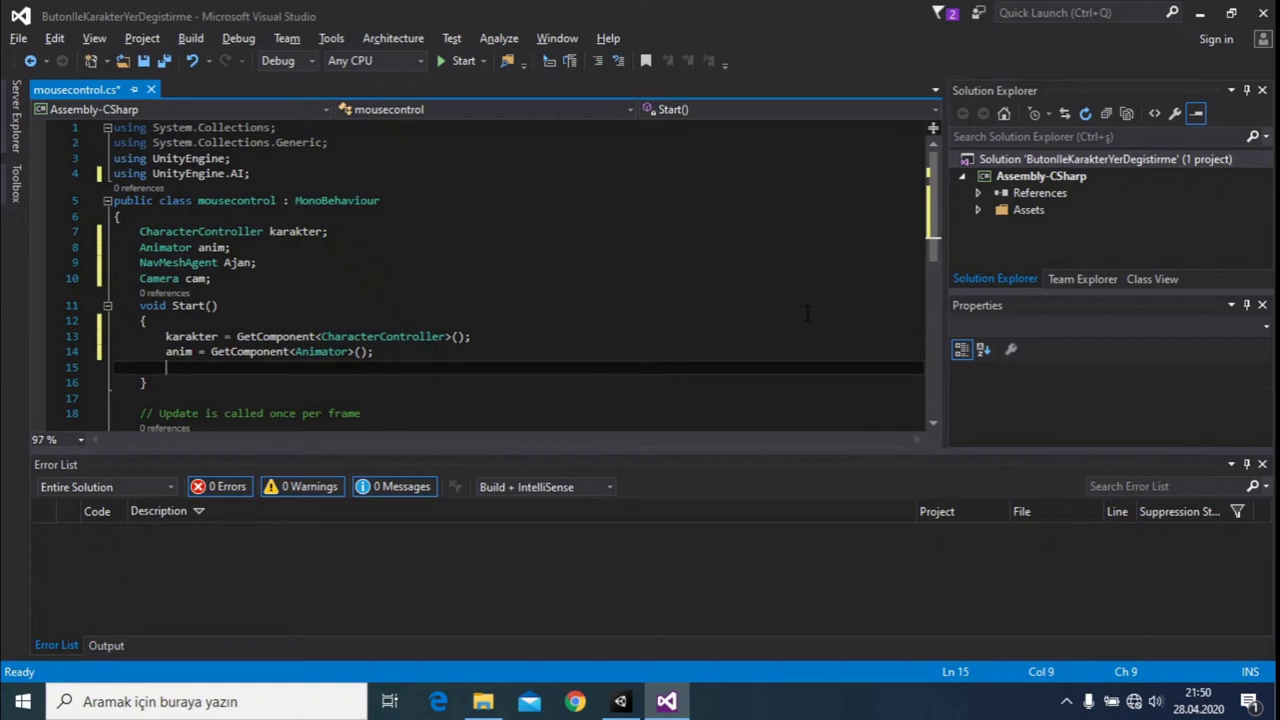
Step: Assign Ajan = GetComponent<NavMeshAgent>() and cam = Camera.main
text(A)
text(jan=)
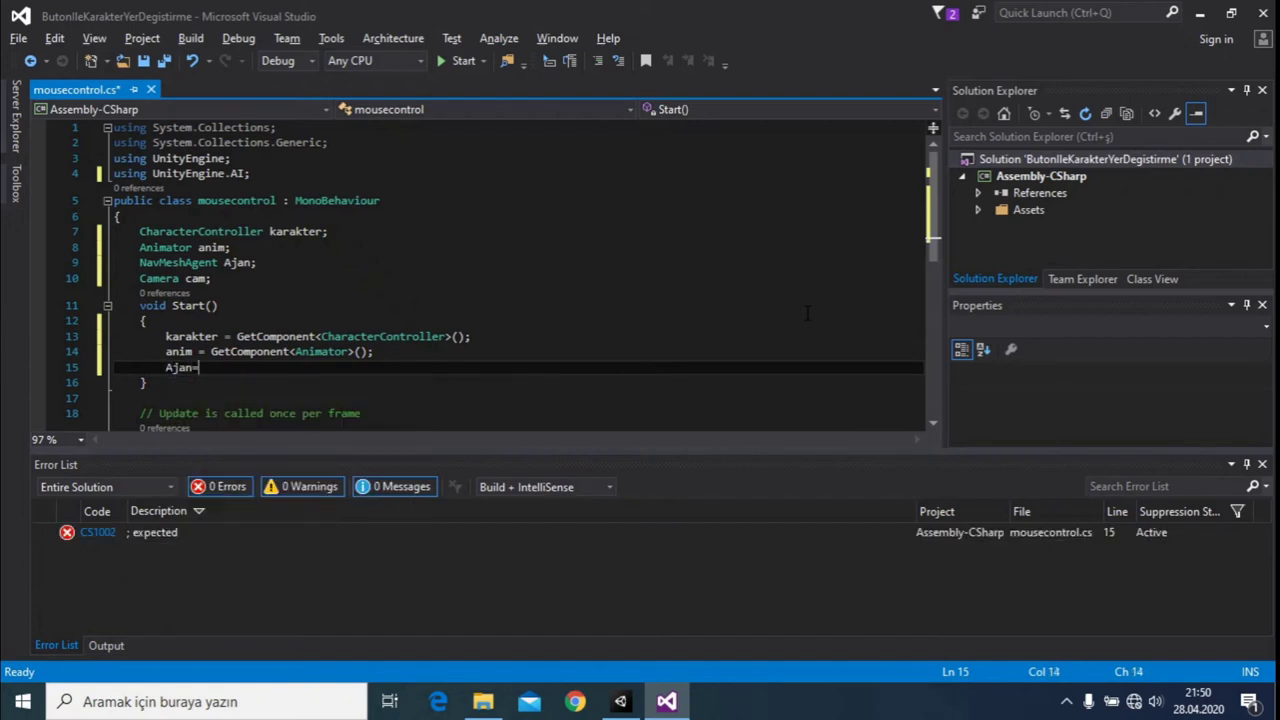
text(g)
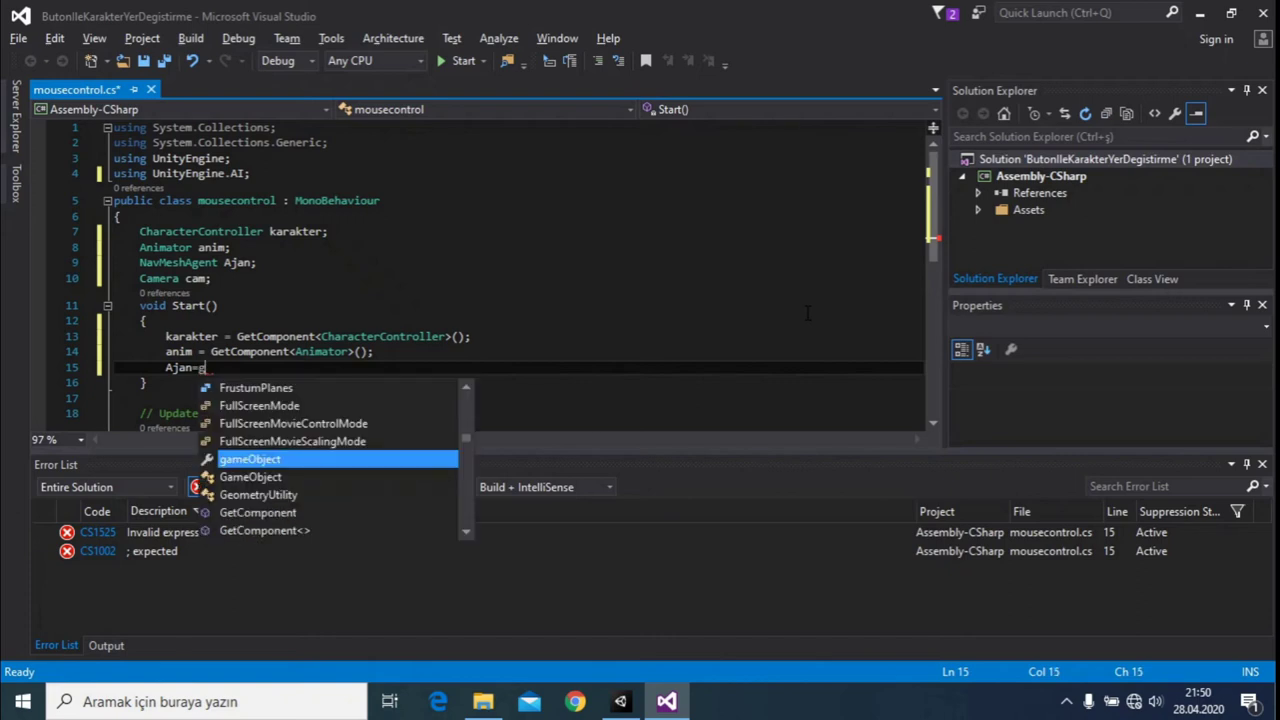
text(et)
key(Tab)
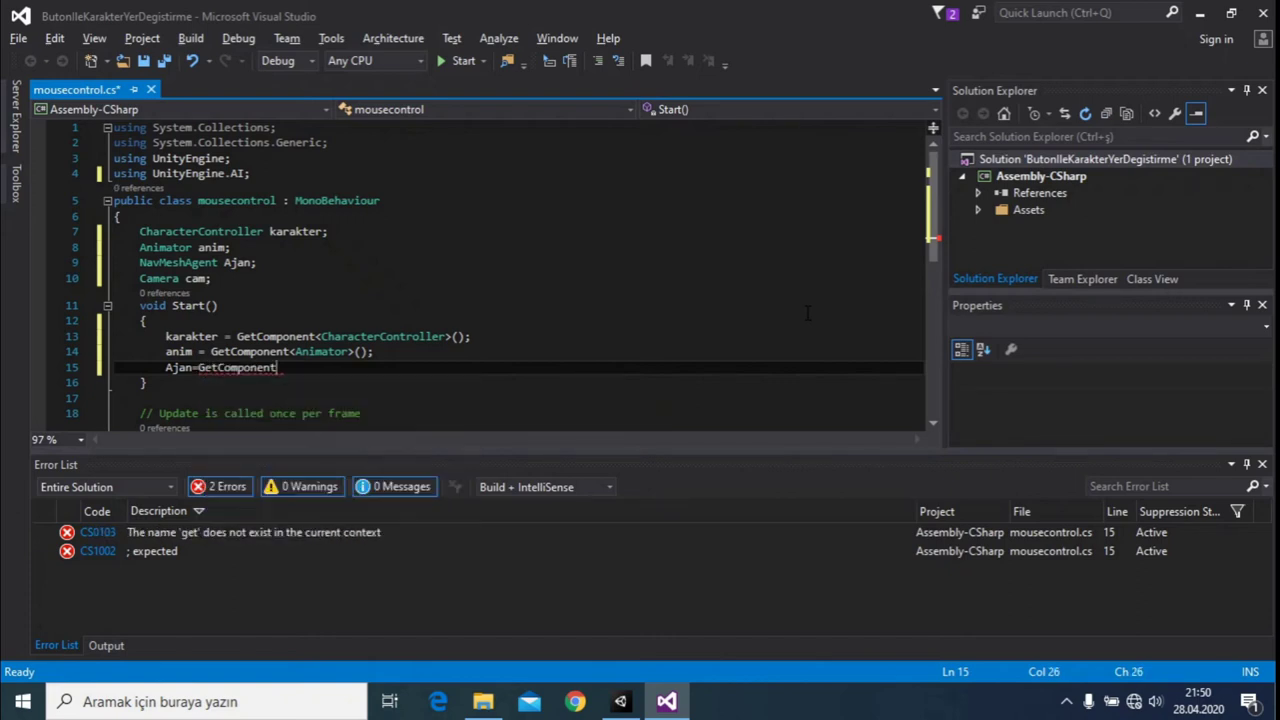
text(<Na)
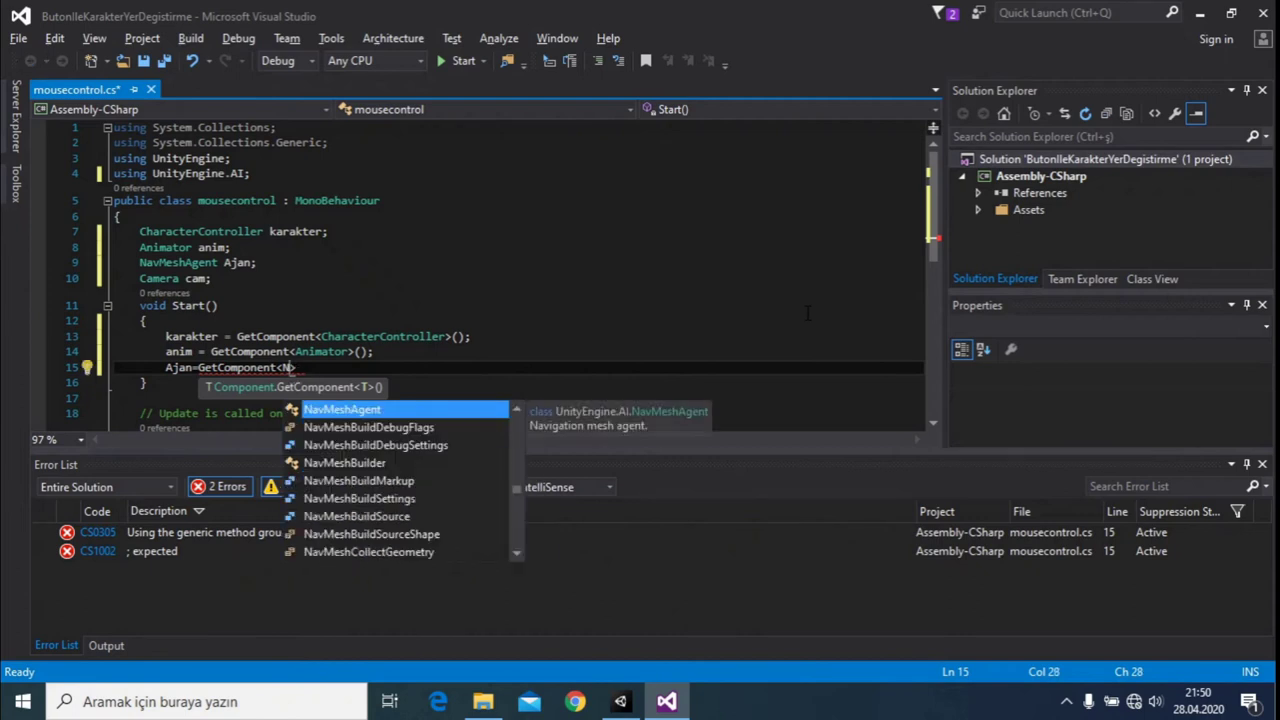
key(Tab)
text(();)
key(Return)
text(cam)
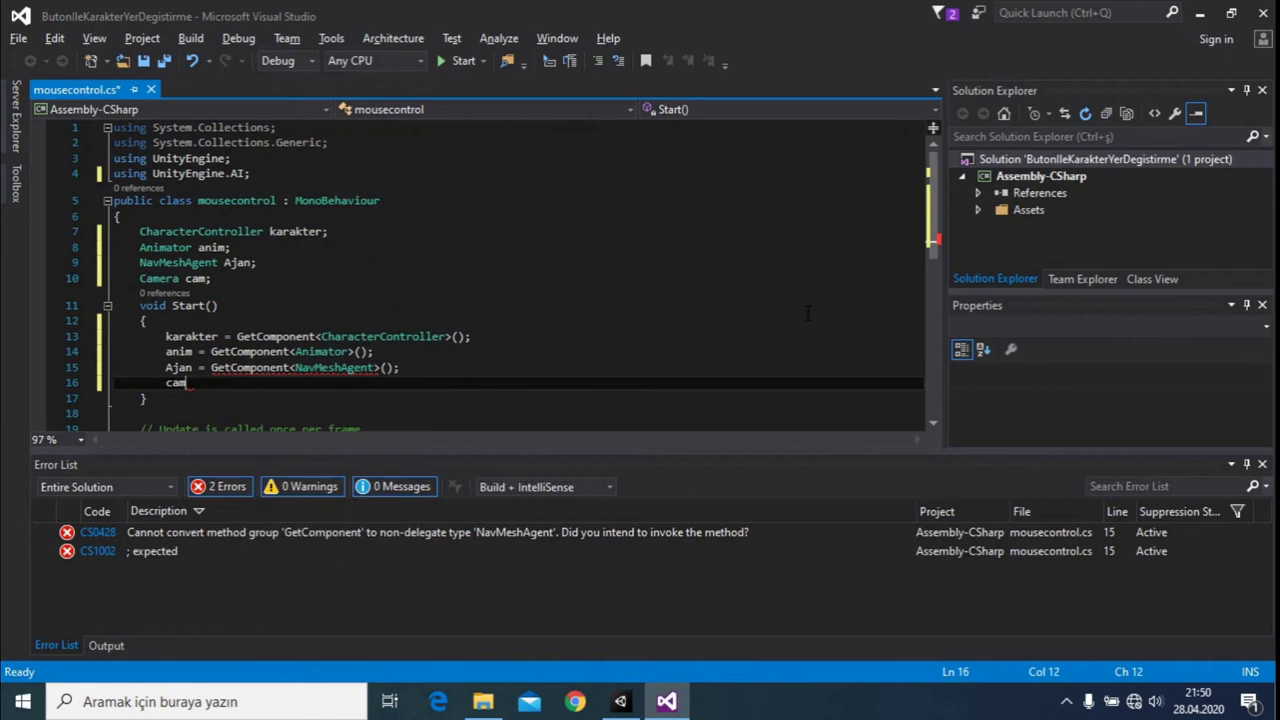
text(=Camera)
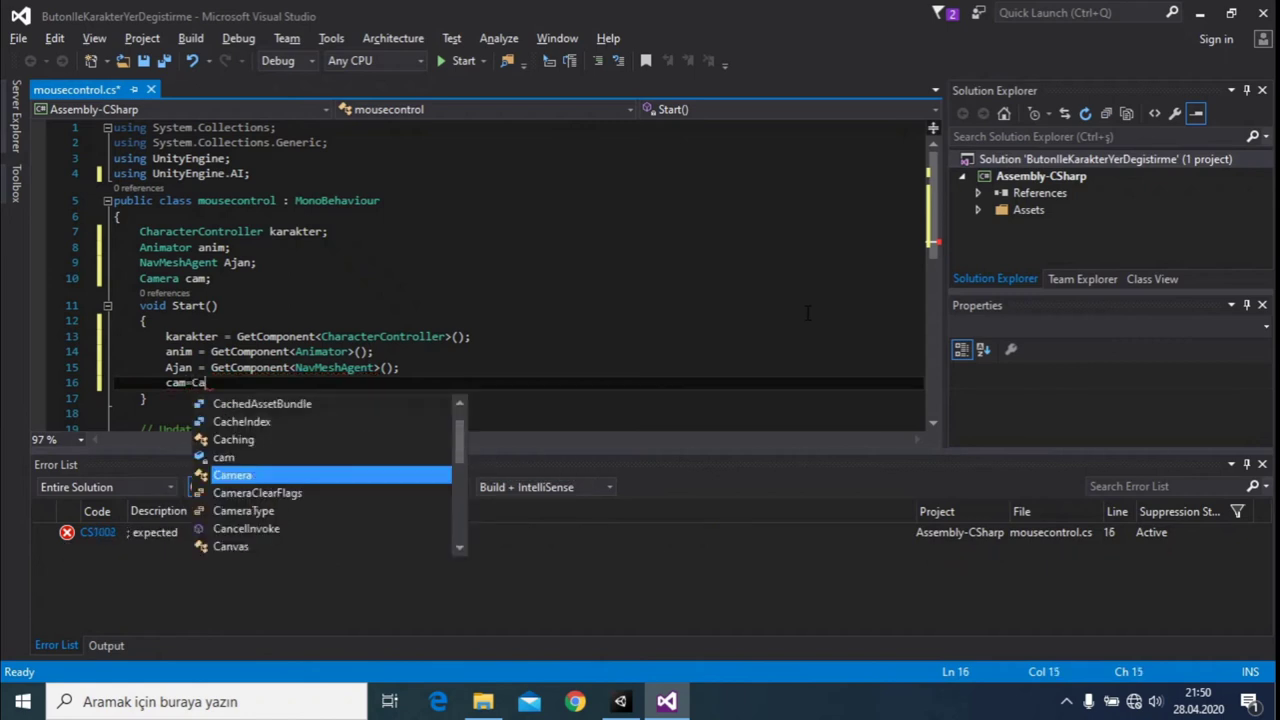
key(Tab)
text(.ma)
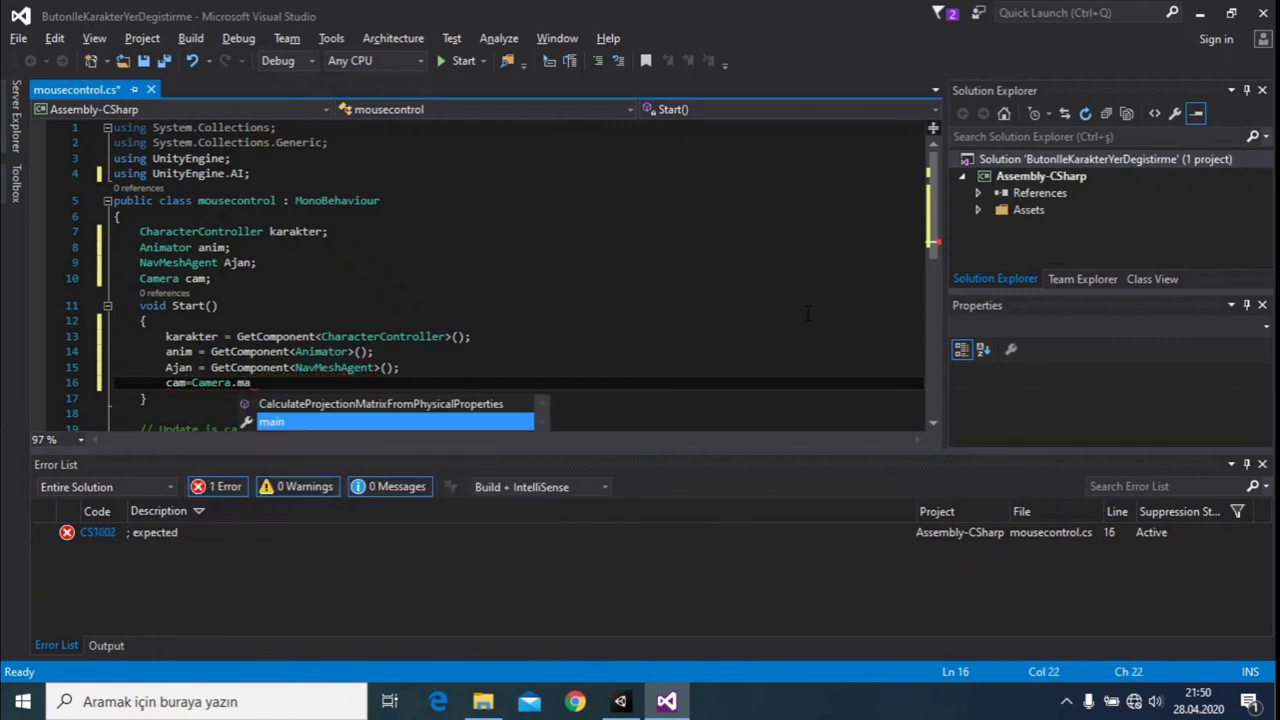
key(Tab)
text(;)
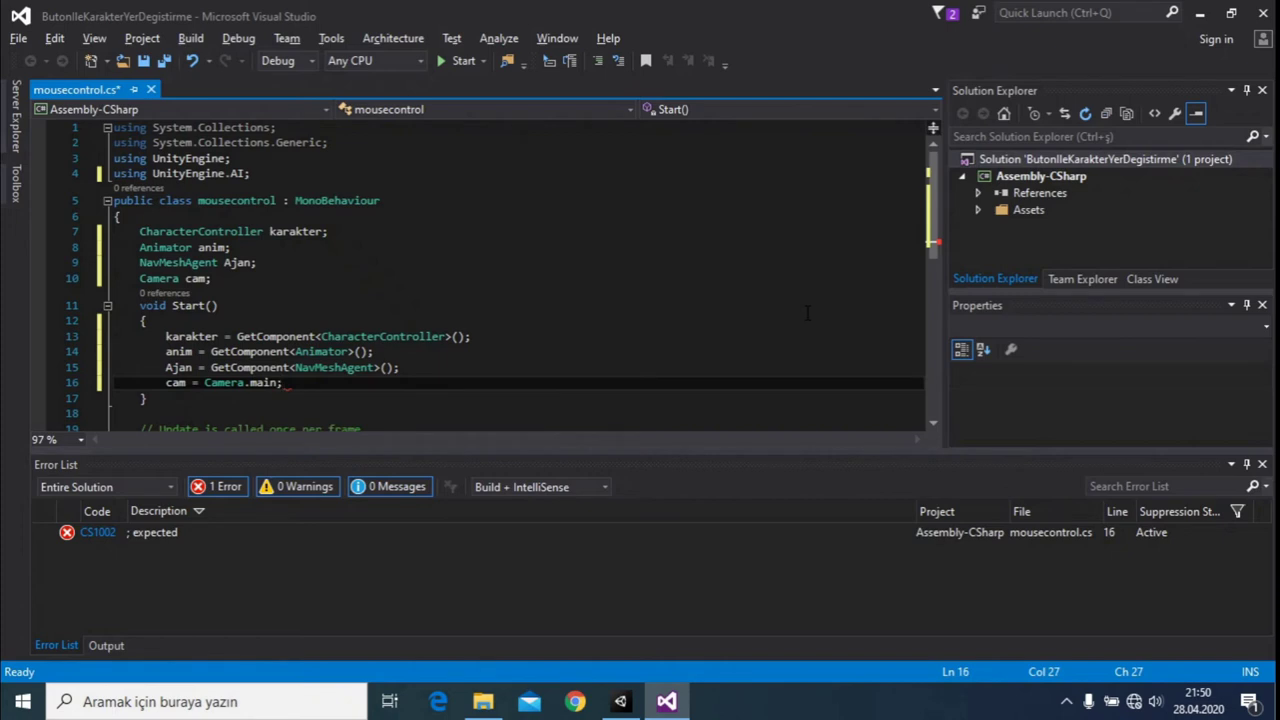
scroll(807, 313, down, 1)
scroll(807, 313, down, 1)
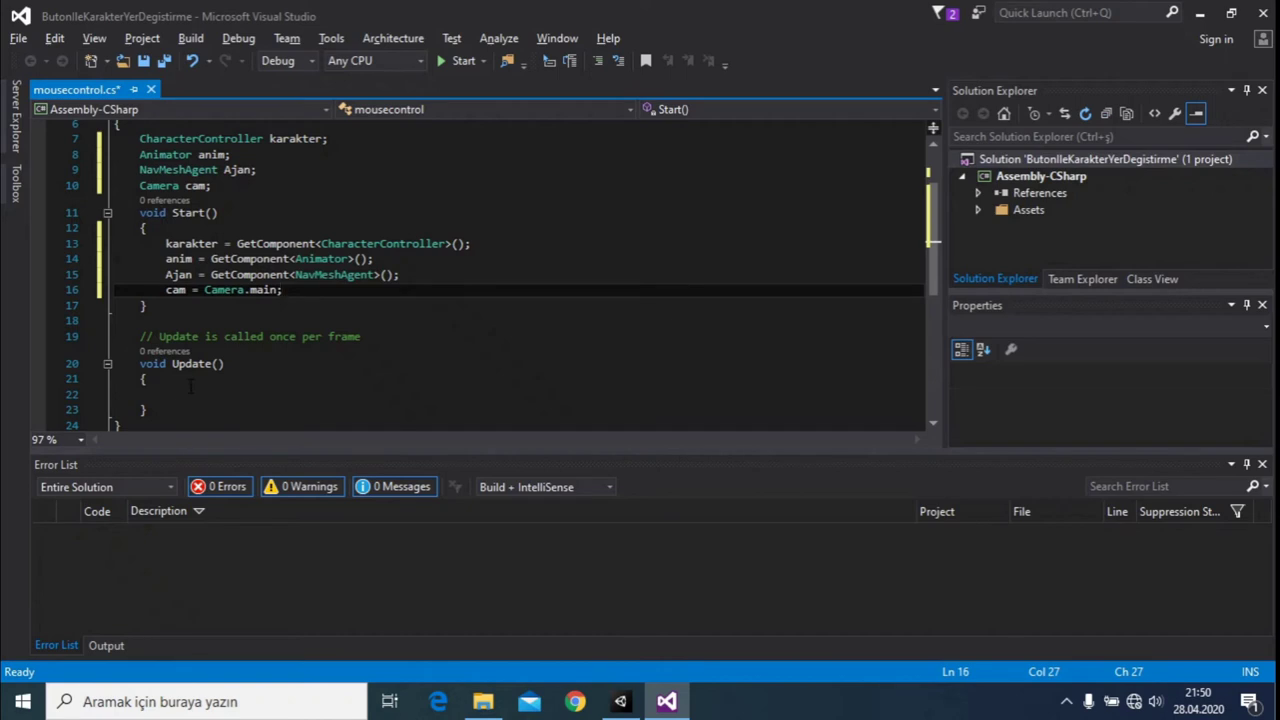
Step: In Update, add an if (Input.GetMouseButton(0)) { } block with an empty body line
click(190, 382)
scroll(215, 330, down, 1)
key(Return)
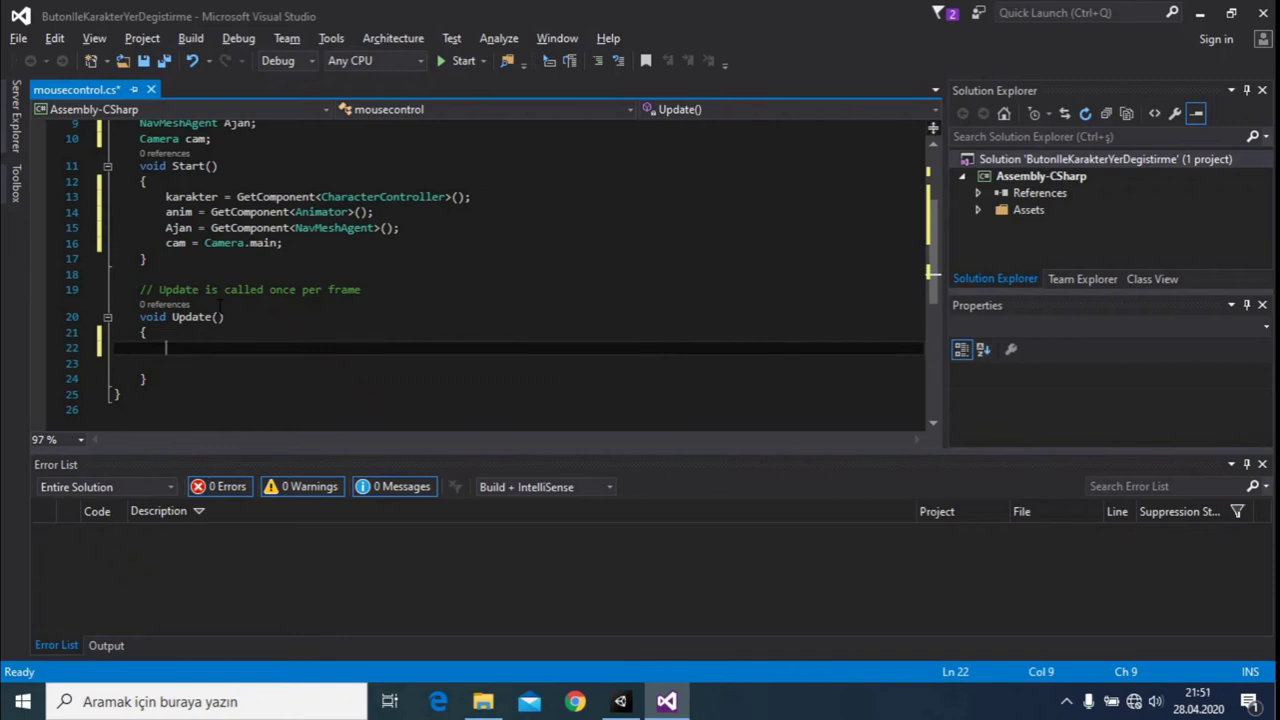
text(if ()
text() {)
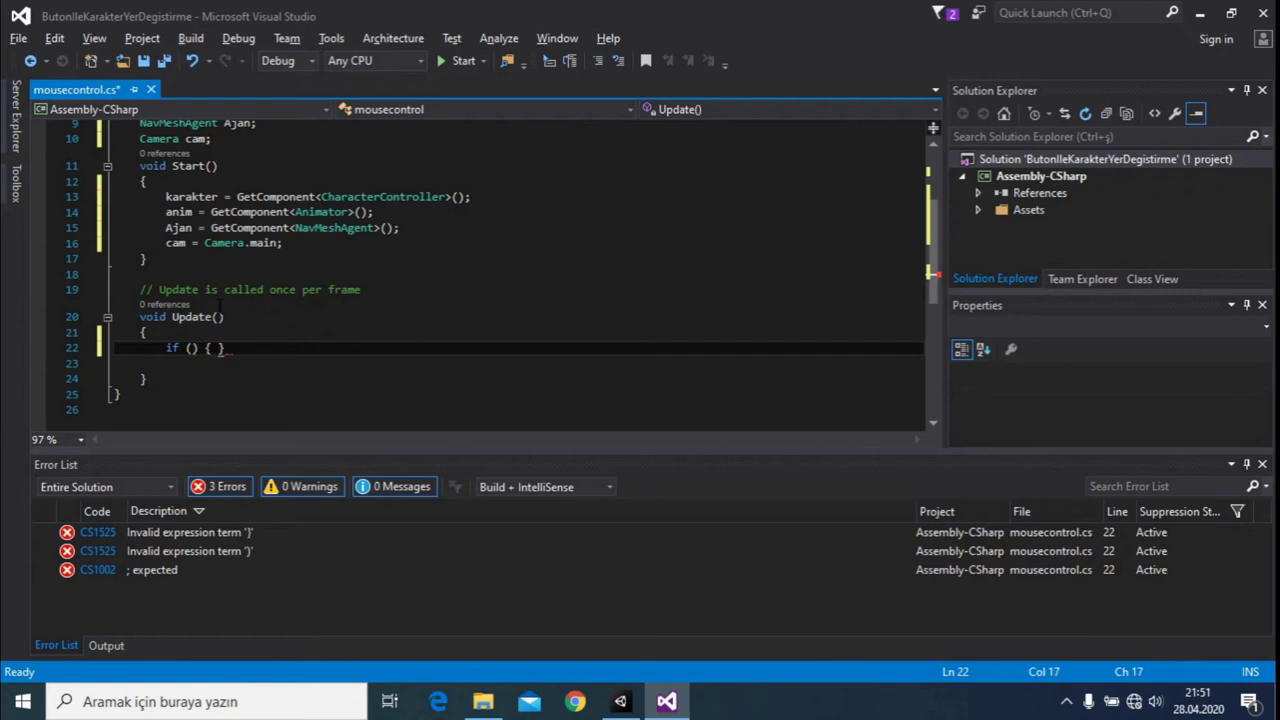
key(Left)
key(Left)
key(Left)
key(Left)
text(if (I)
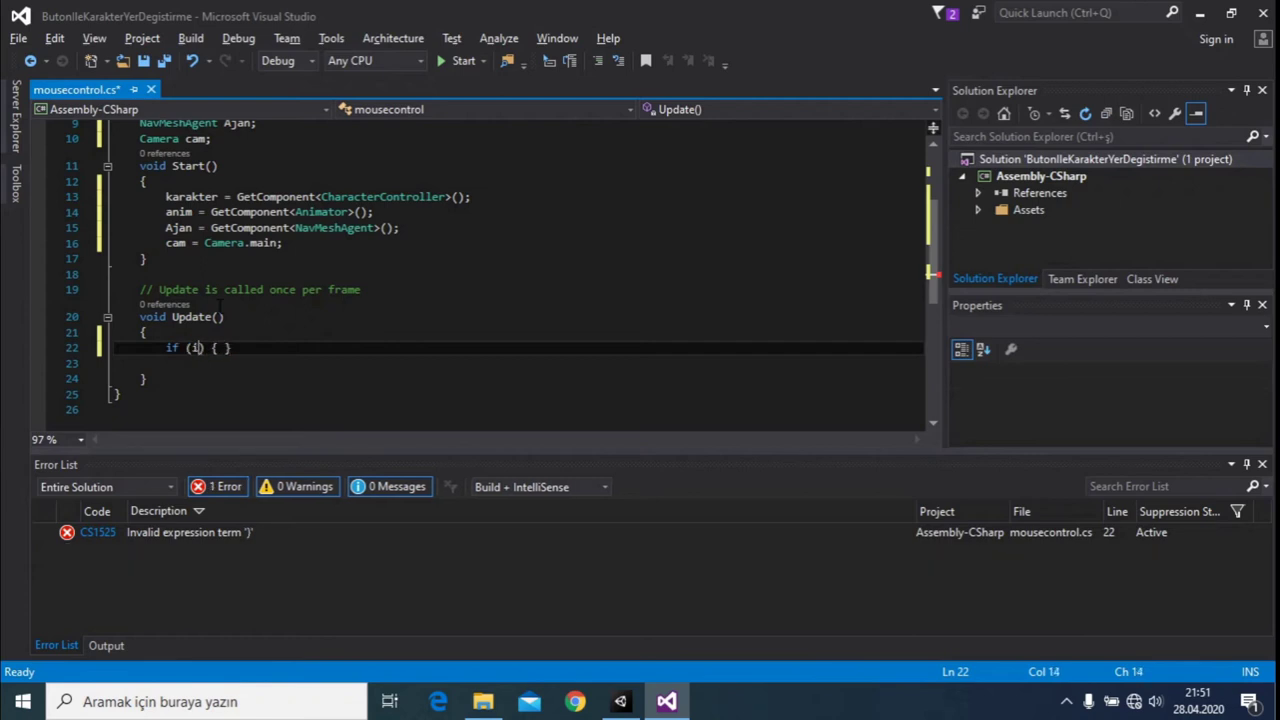
text(np)
key(Tab)
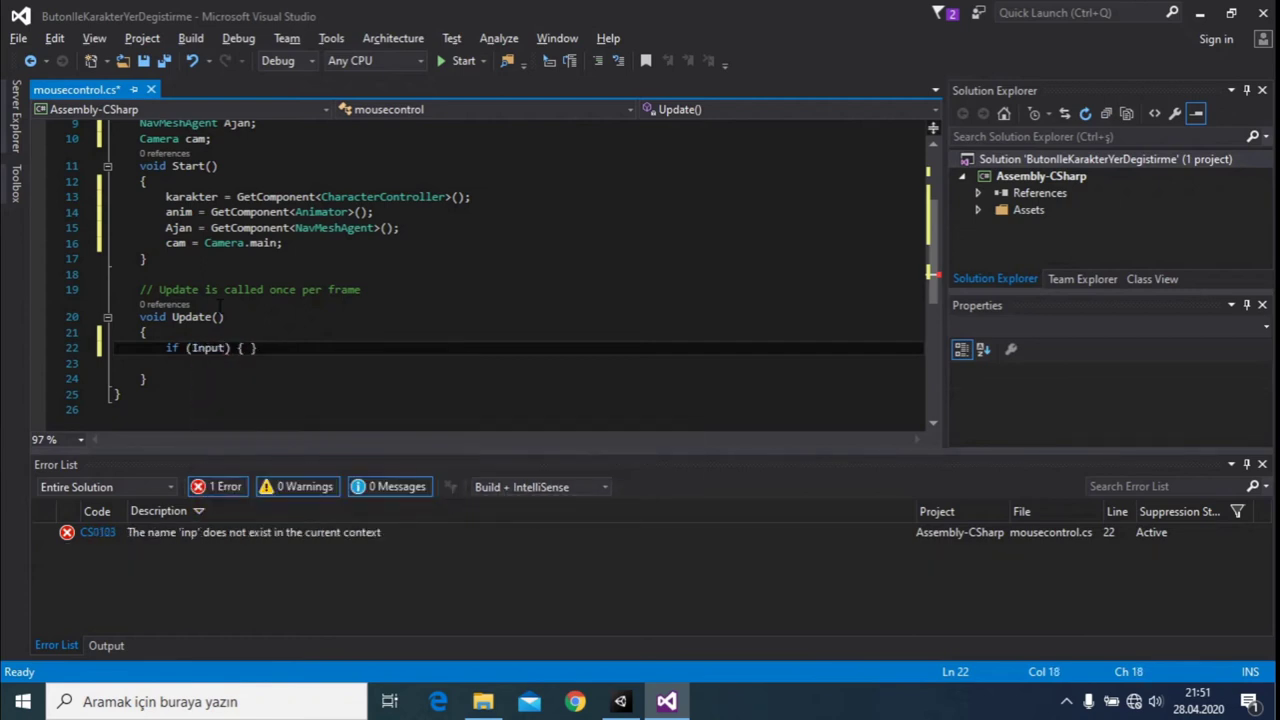
text(.ge)
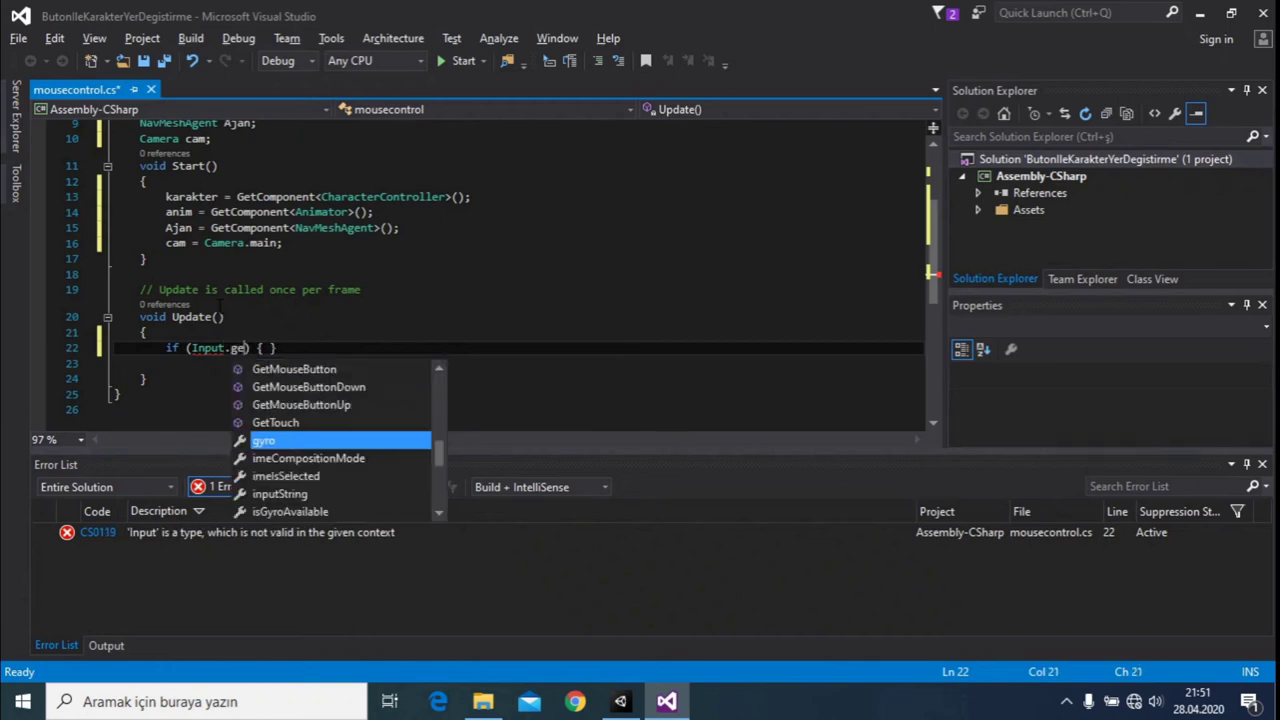
text(tmo)
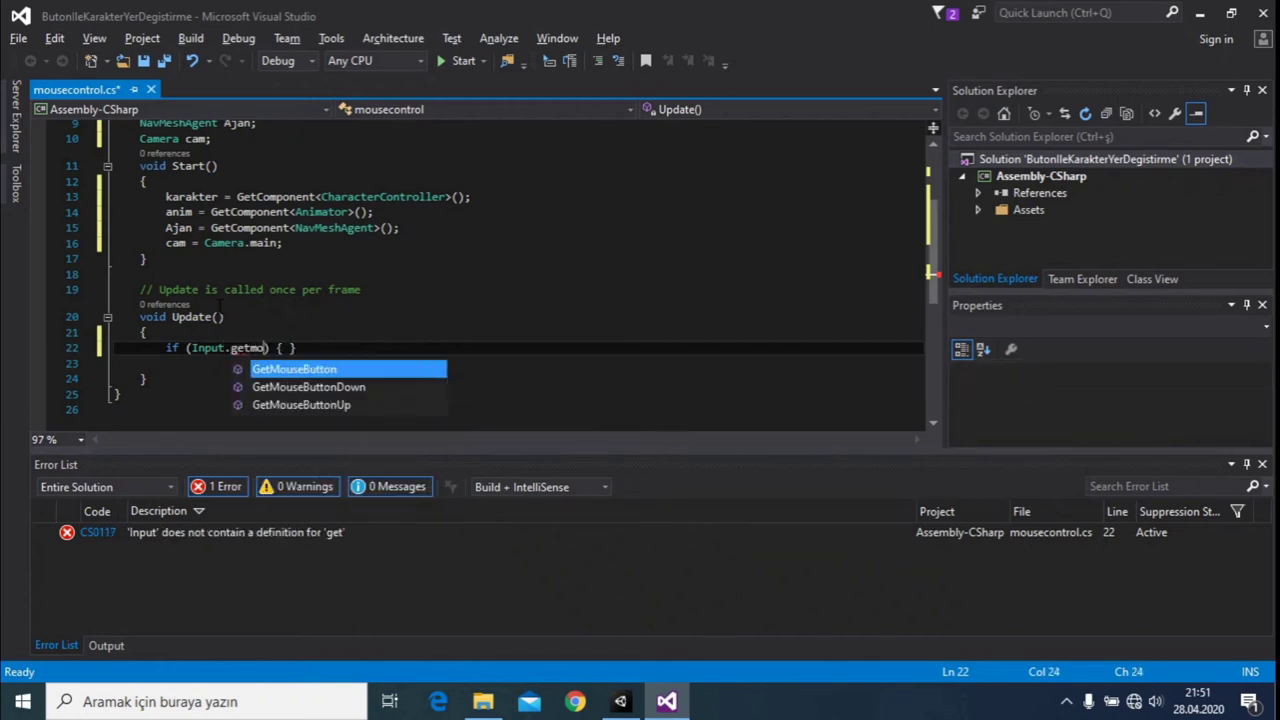
key(Tab)
text(()
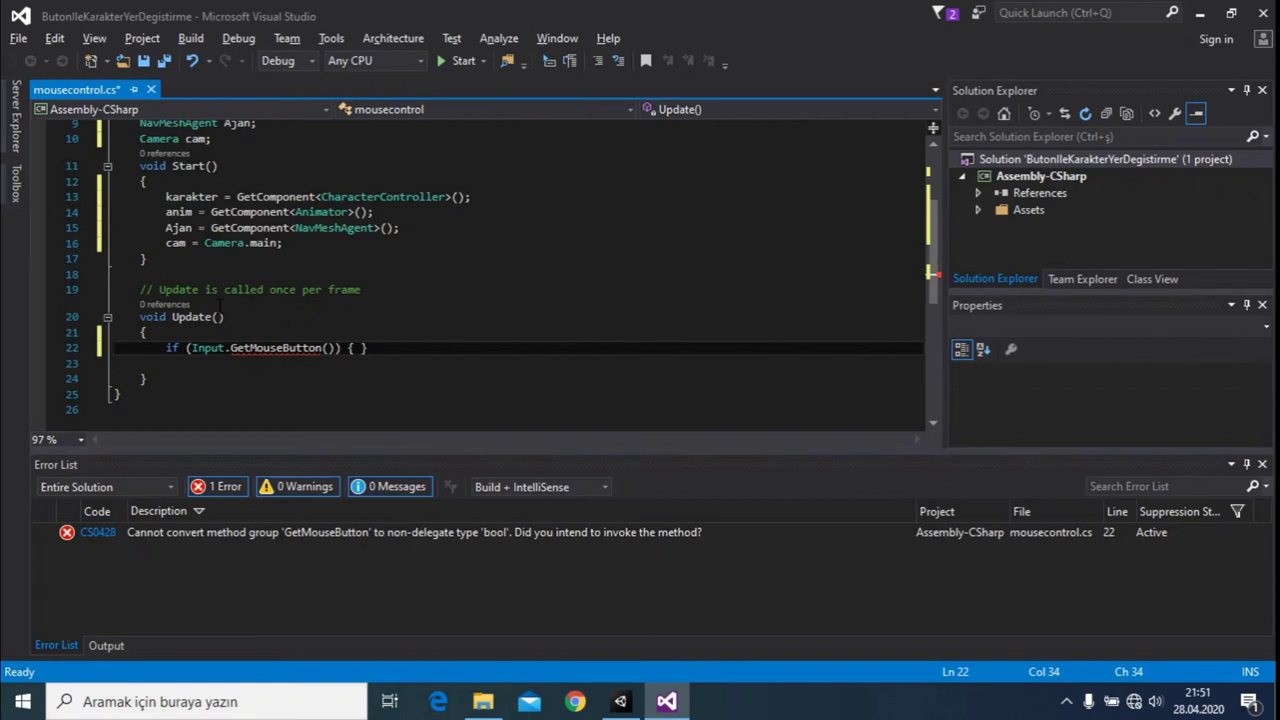
text(0)
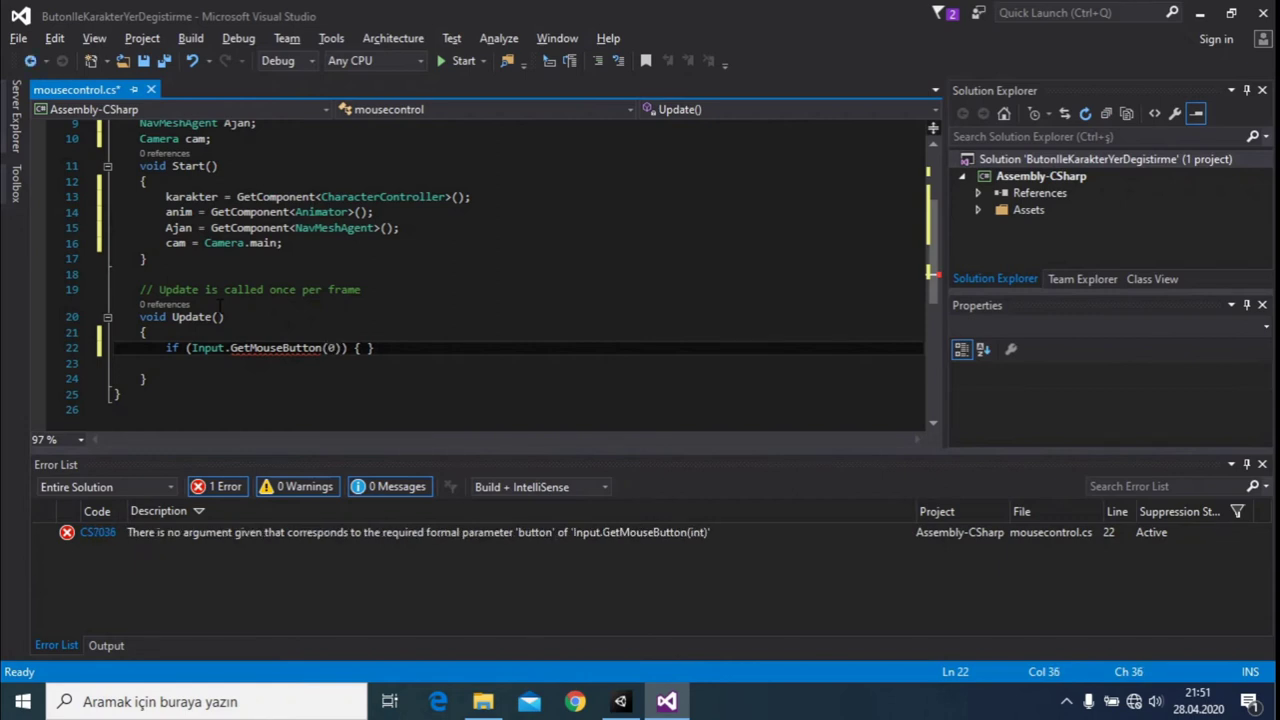
key(Right)
key(Right)
key(Right)
key(Right)
key(Return)
key(Return)
key(Up)
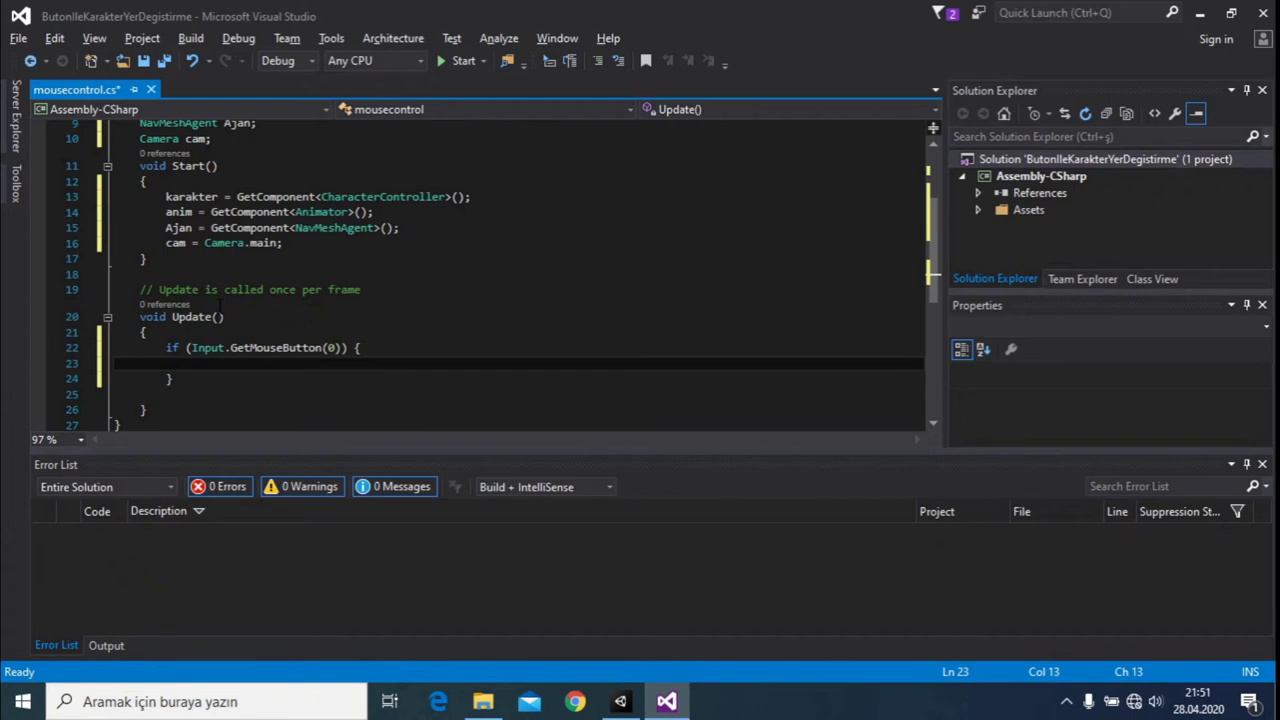
Step: Inside the mouse check, write Ray ray = cam.ScreenPointToRay(Input.mousePosition);
key(Return)
key(Up)
key(Down)
text(Ray)
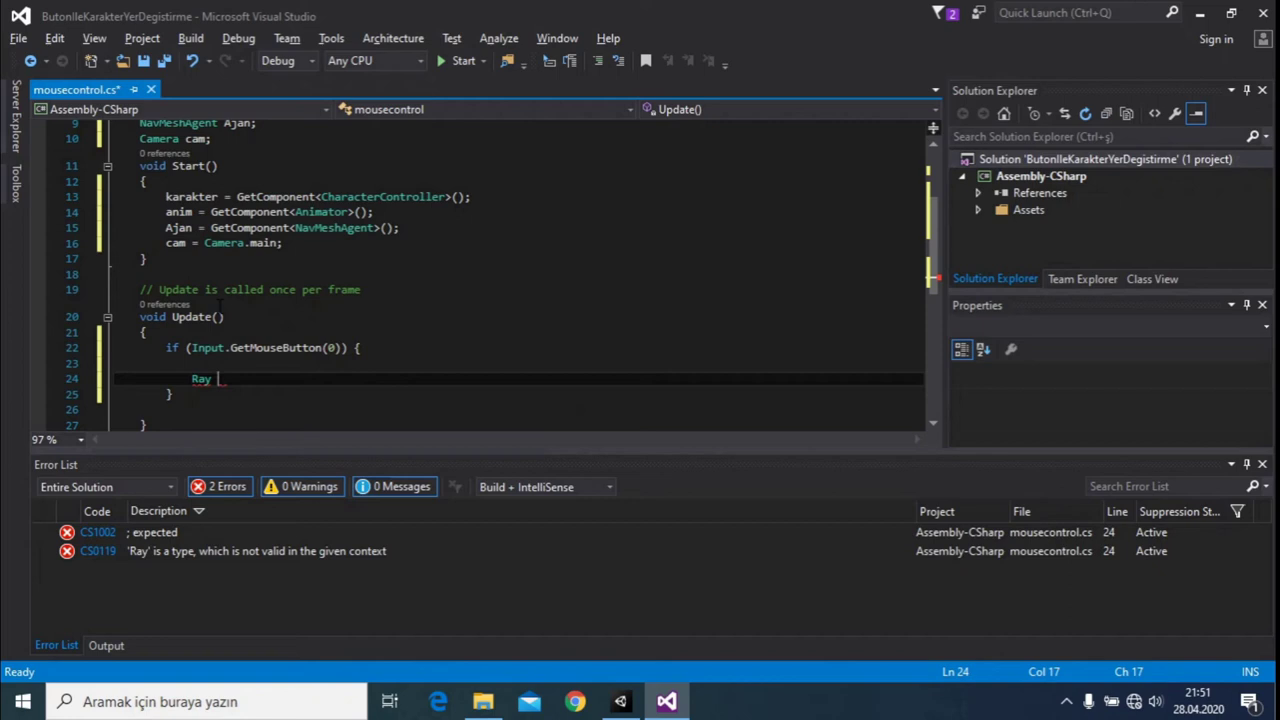
text( ray=)
text(cam)
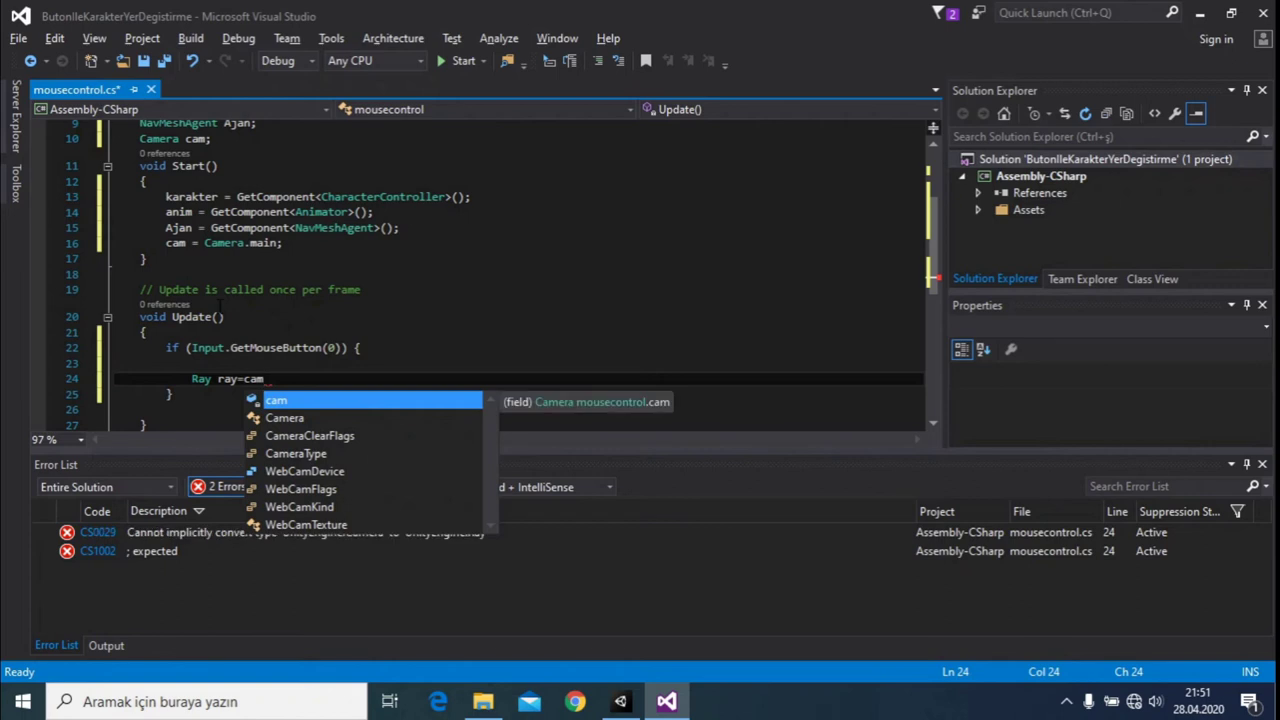
text(.S)
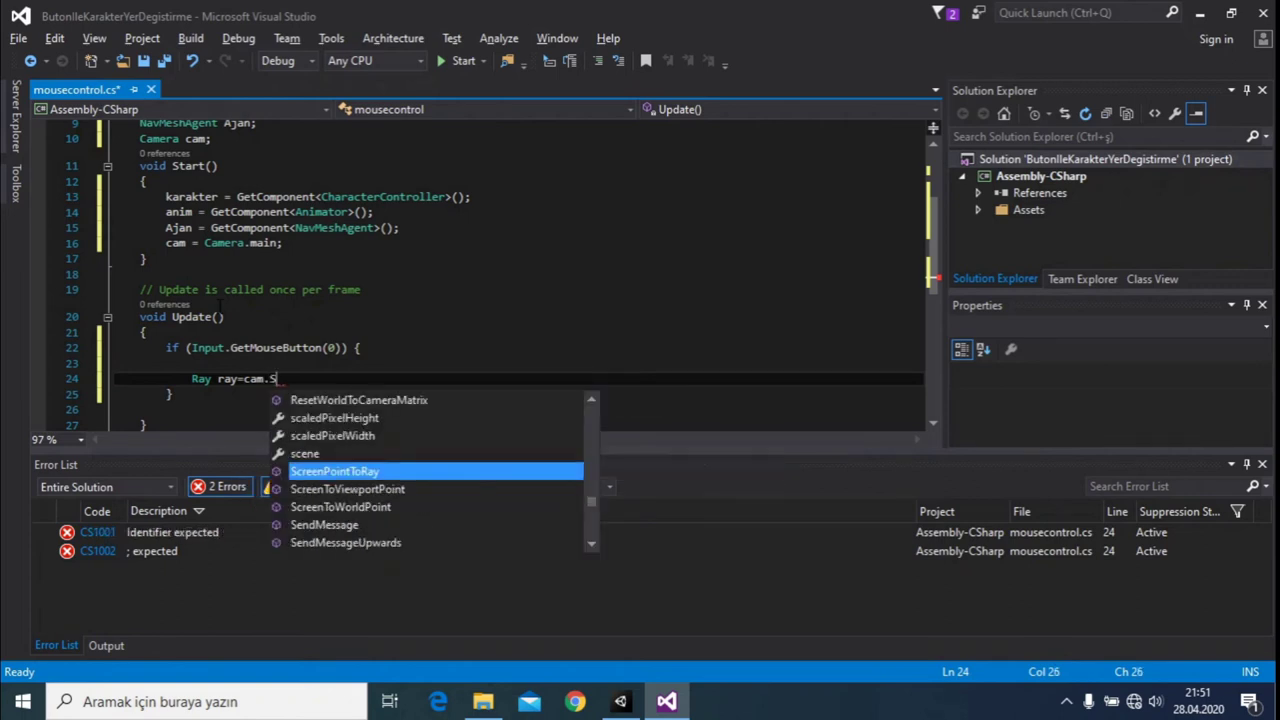
text(cre)
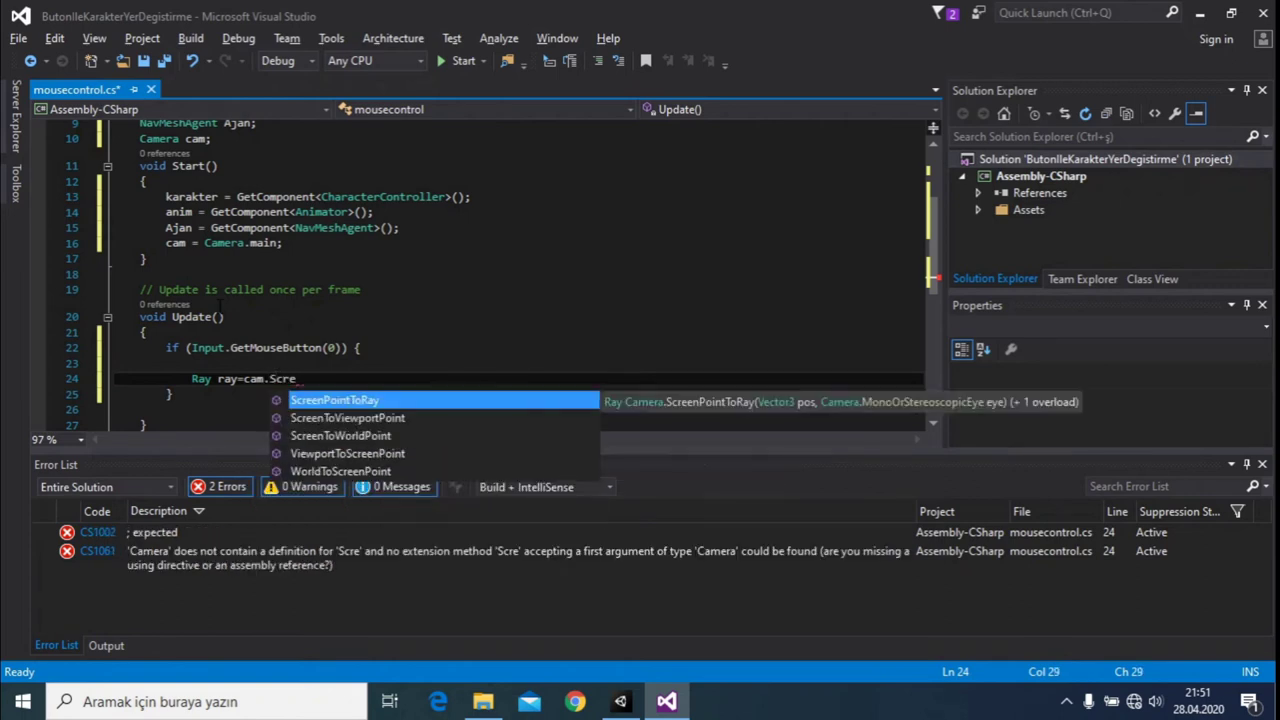
key(Tab)
text(())
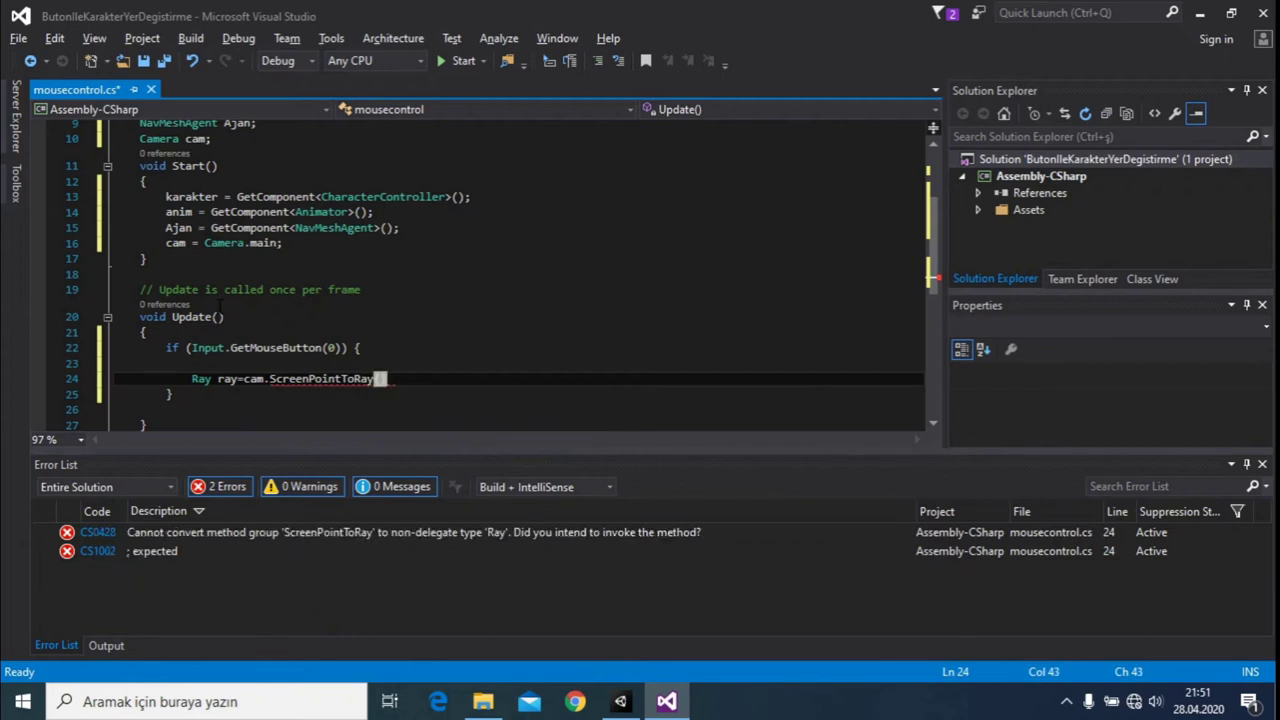
key(Left)
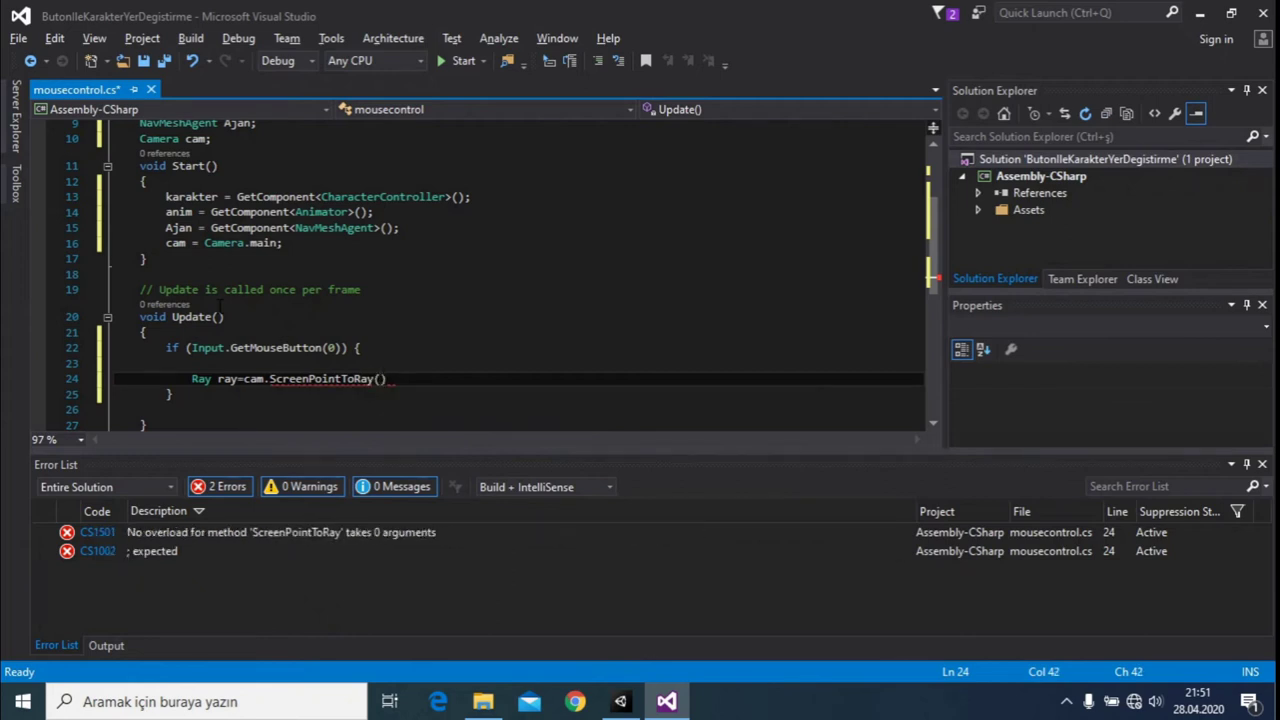
text(Input.)
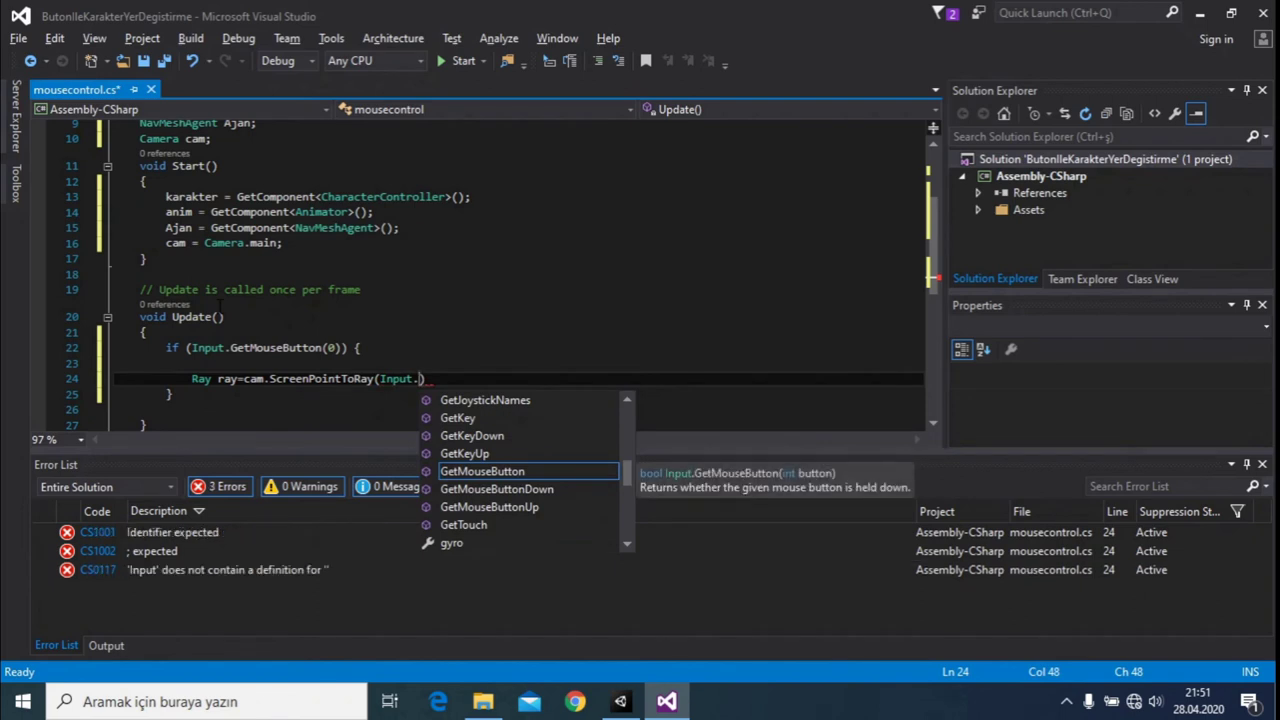
text(mou)
text())
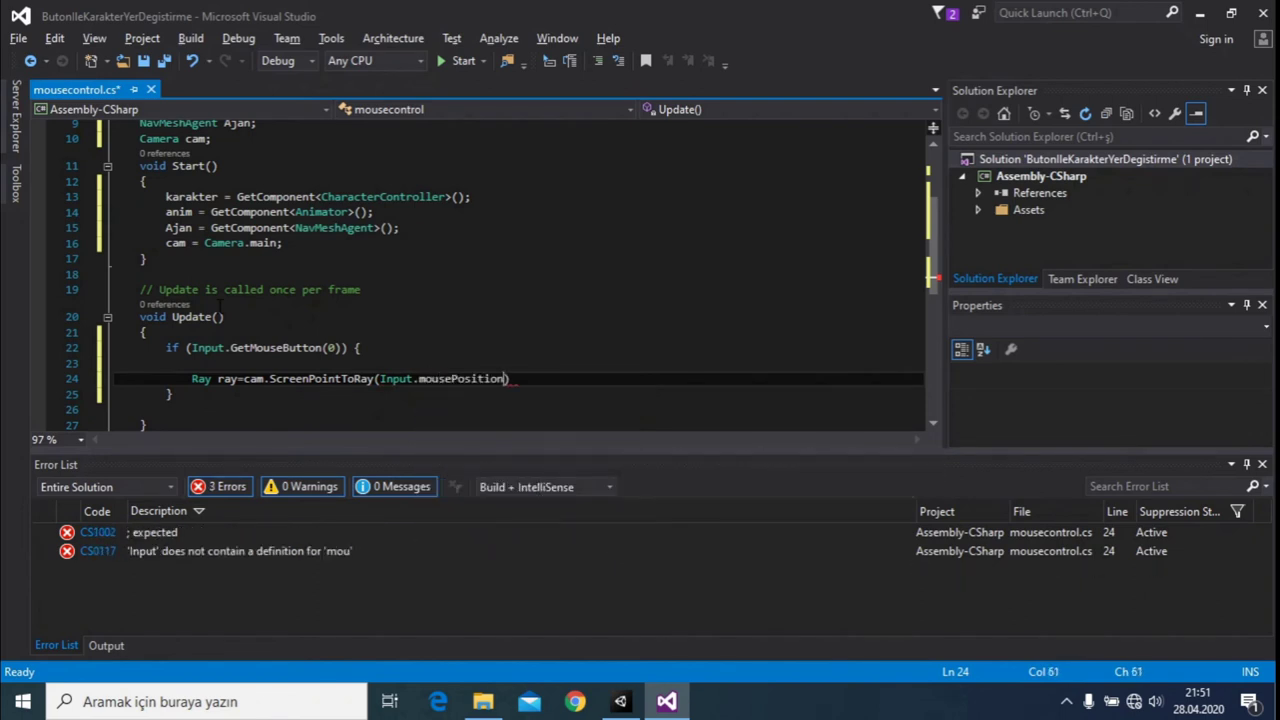
text(;)
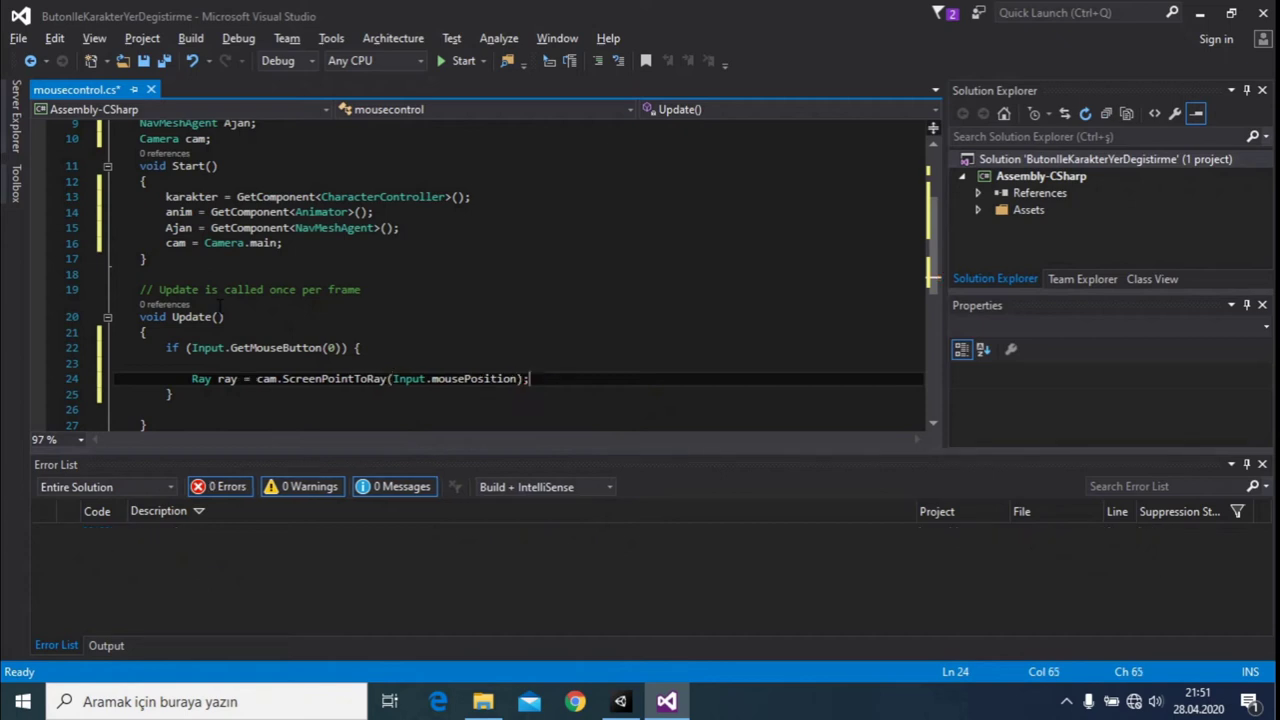
key(Return)
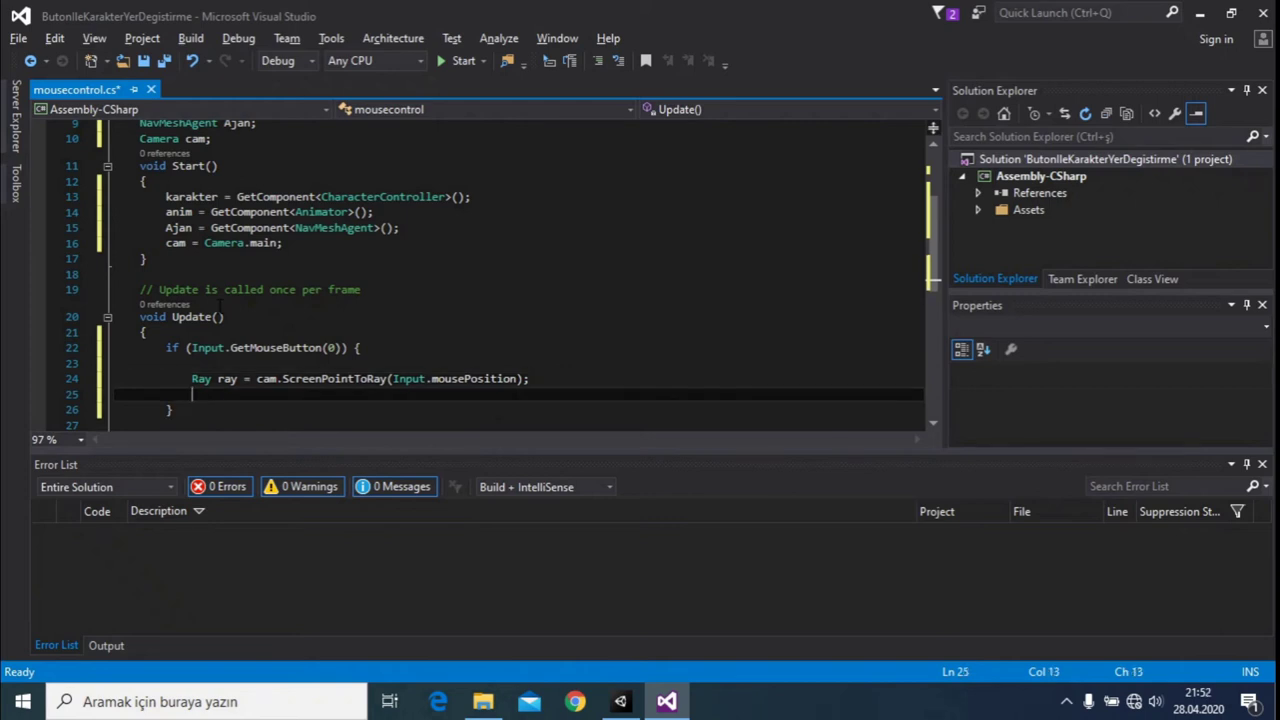
Step: Declare RaycastHit hit; below the ray line
text(Ray)
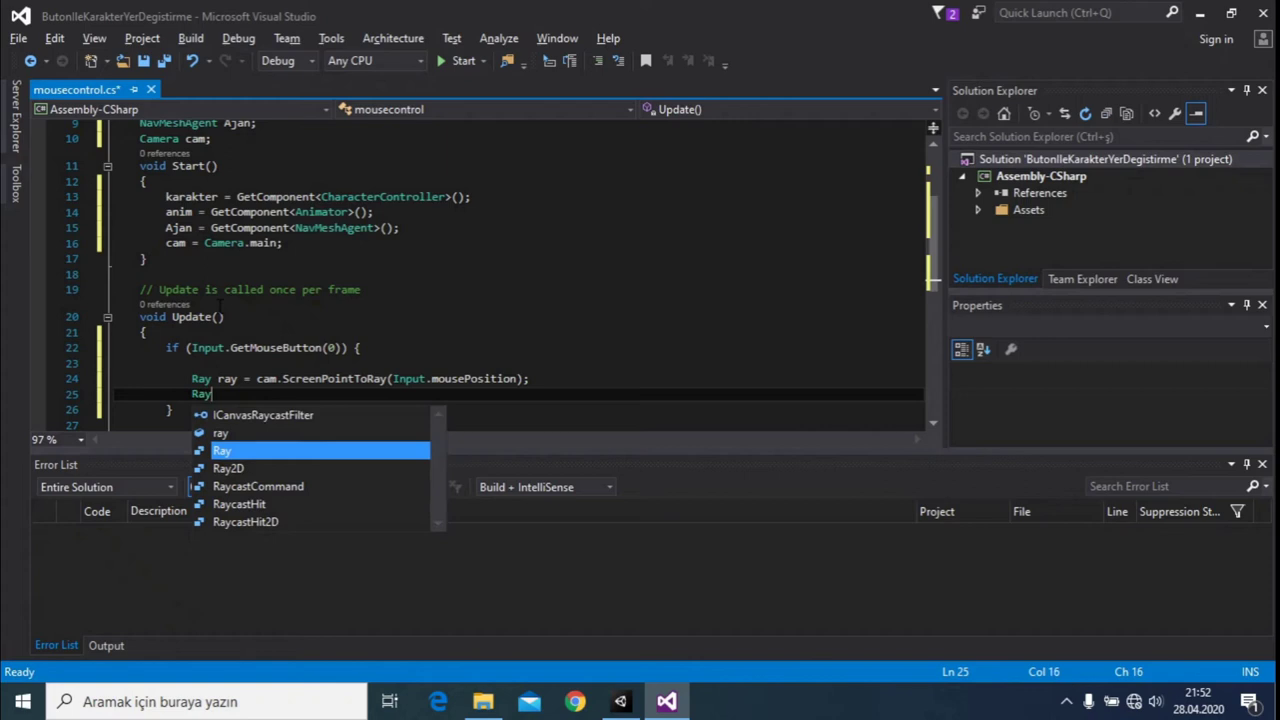
text(c)
key(Down)
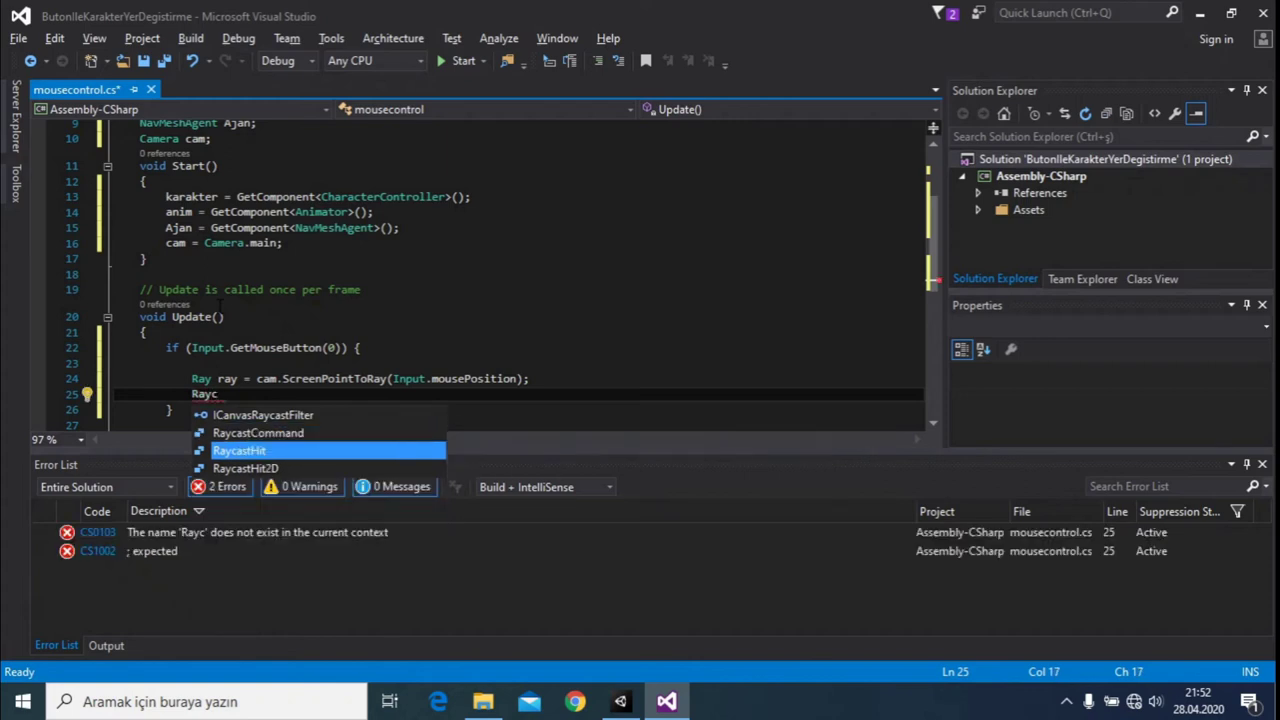
key(Tab)
text(hit)
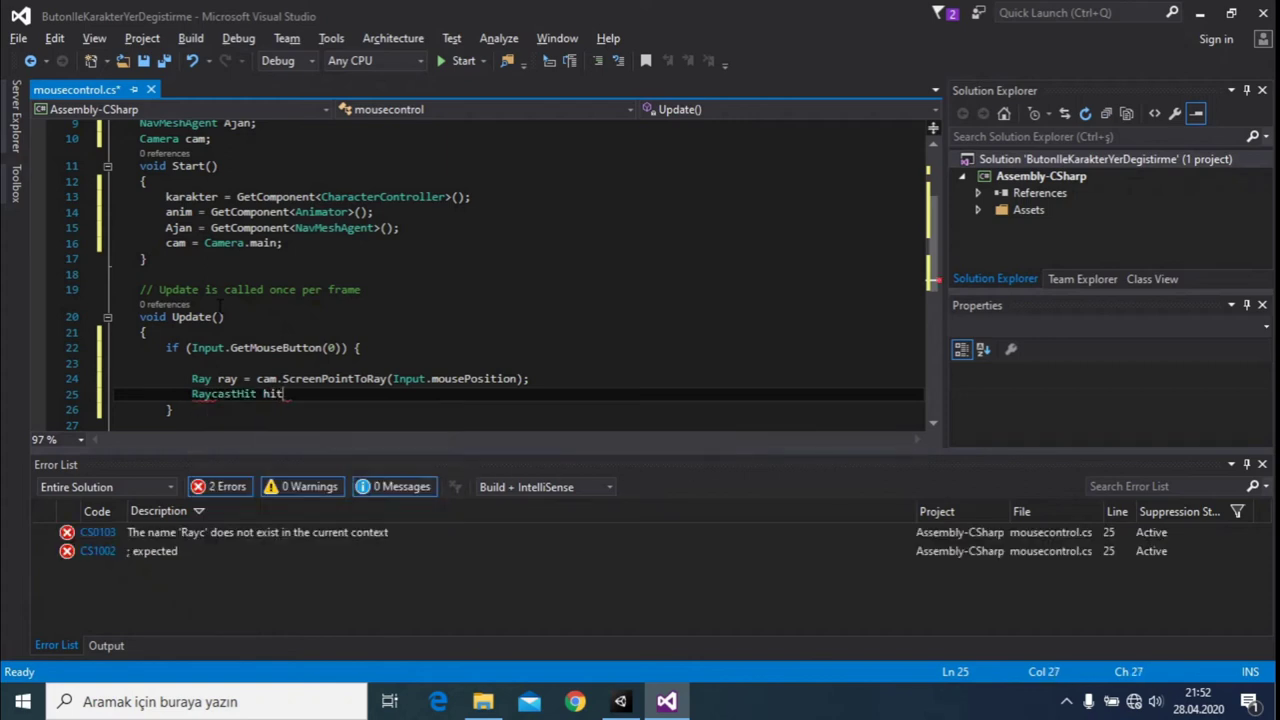
text(;)
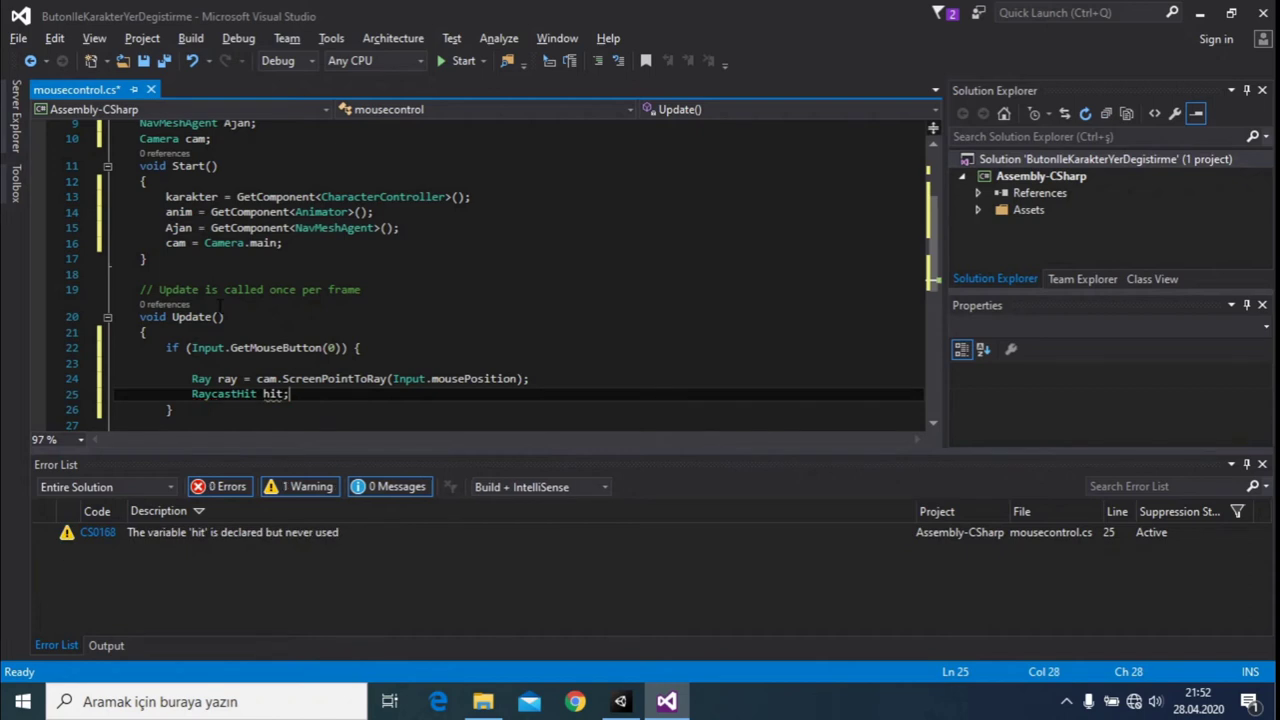
key(Return)
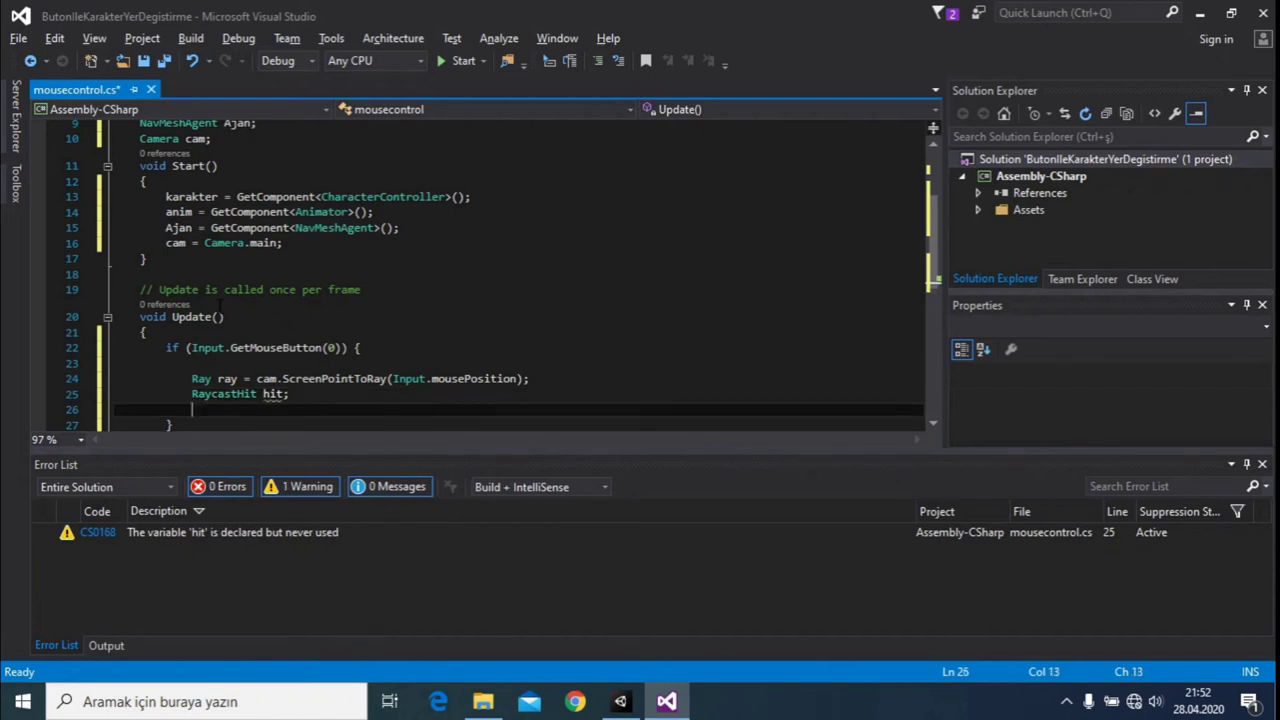
Step: Add an if (Physics.Raycast(ray, out hit)) { block beneath it
text(if ()
key(BackSpace)
text(Phys)
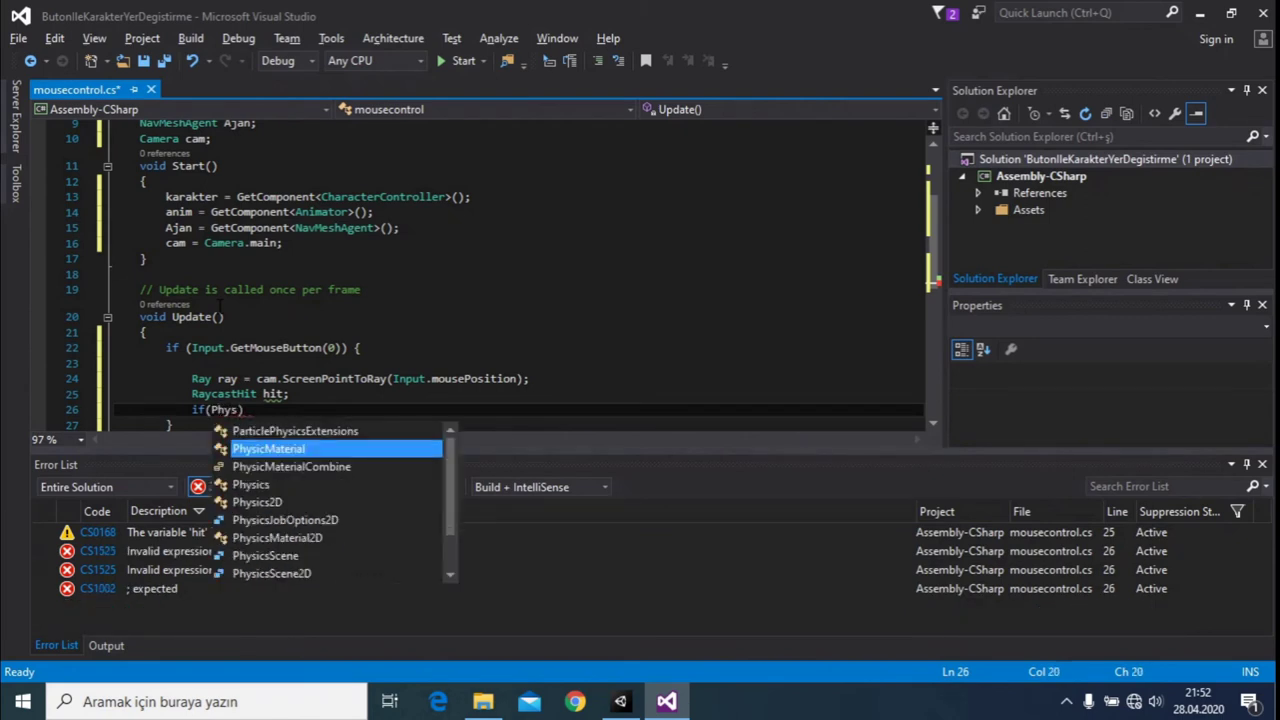
key(Down)
key(Down)
key(Tab)
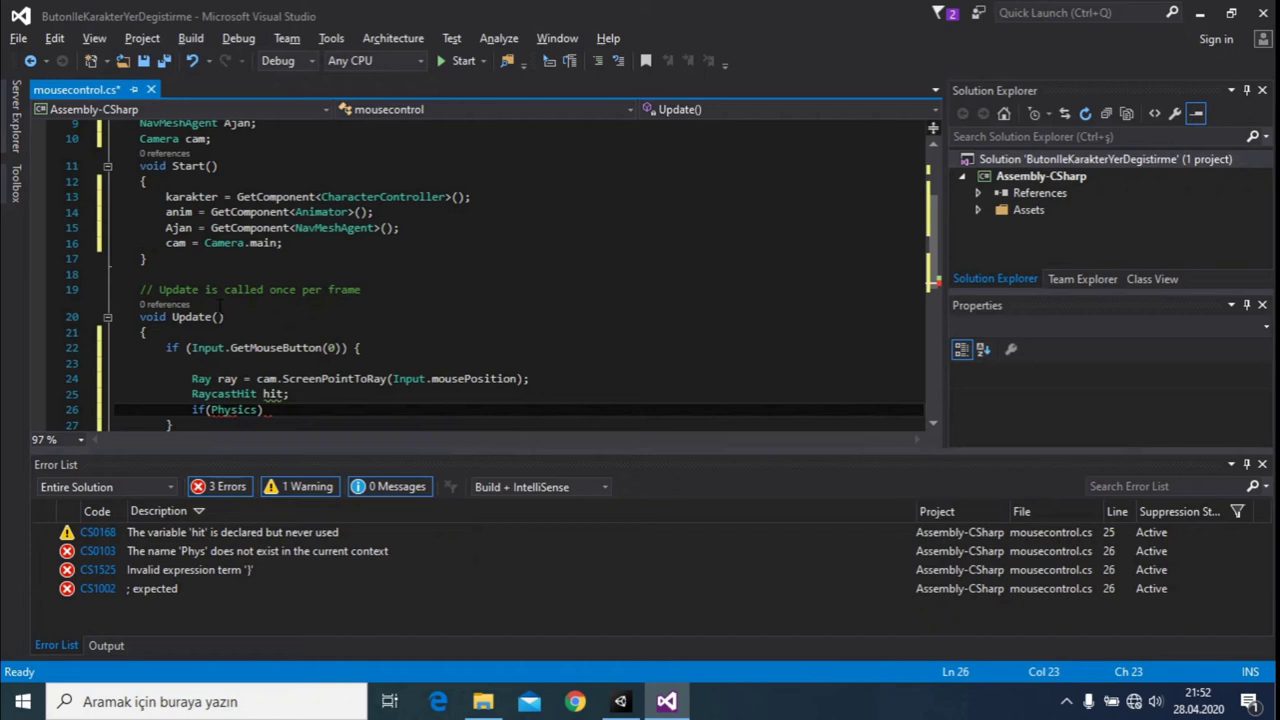
text(.Ra)
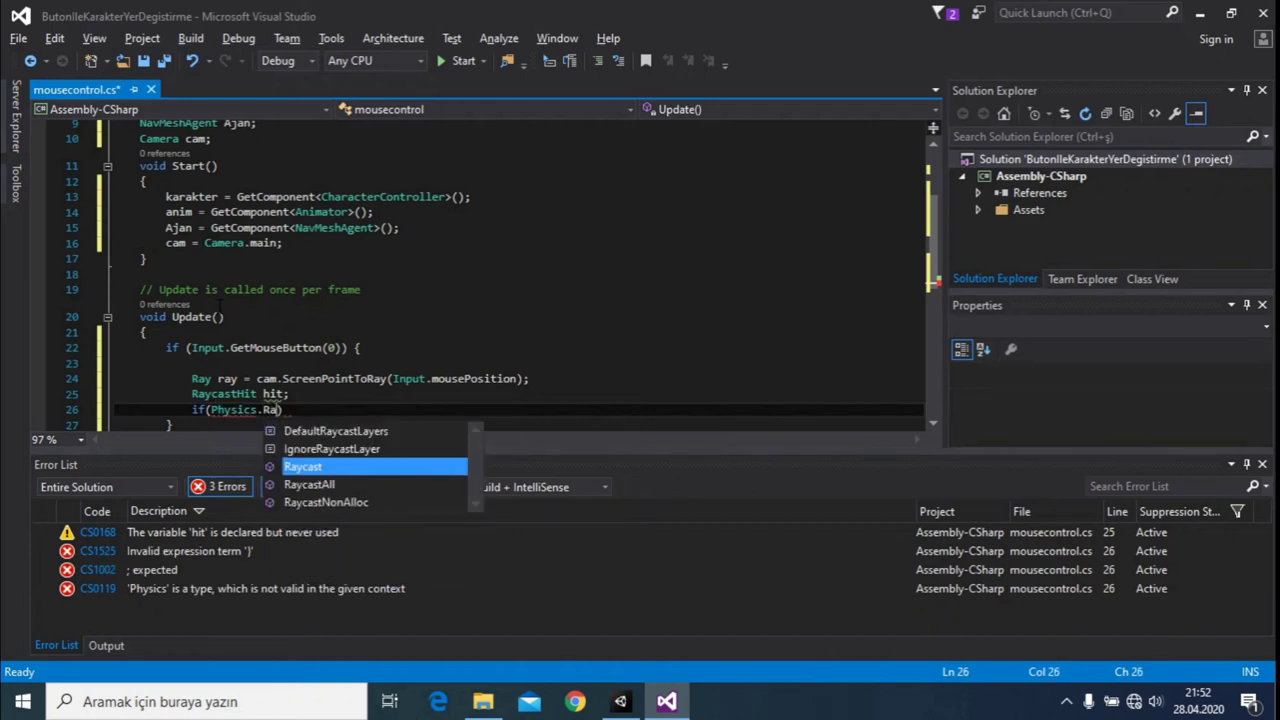
key(Tab)
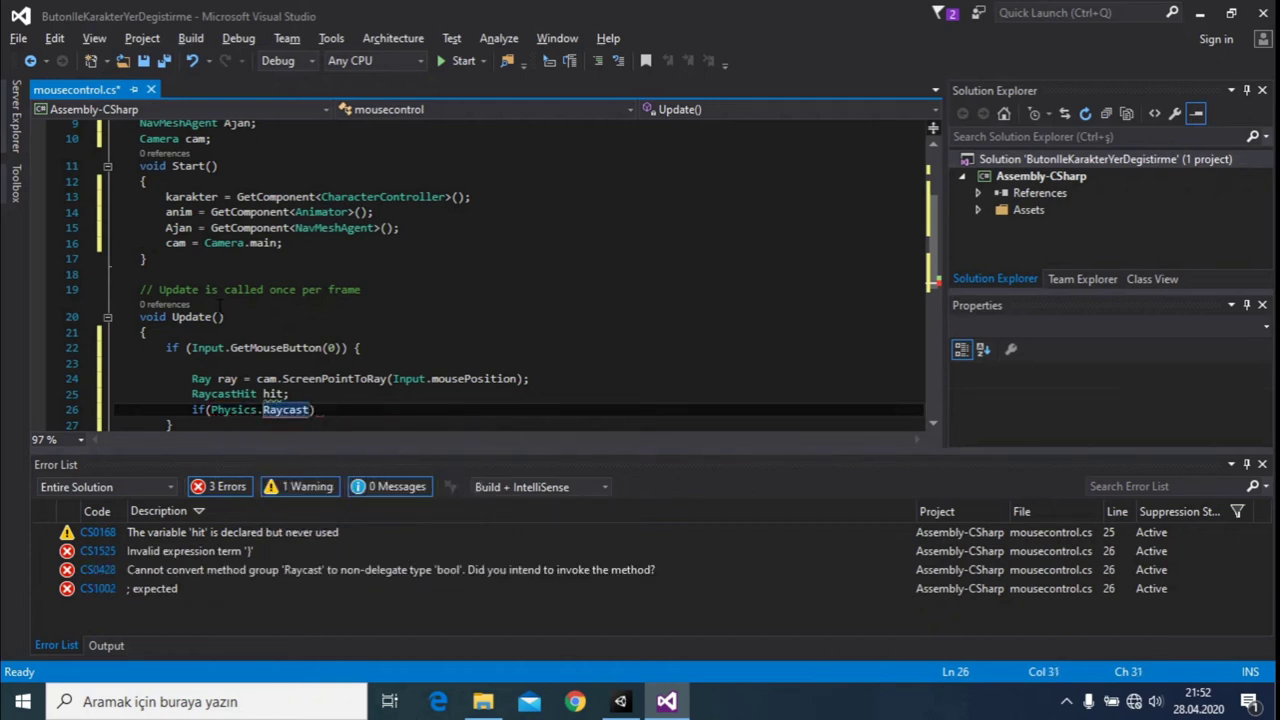
text((ra)
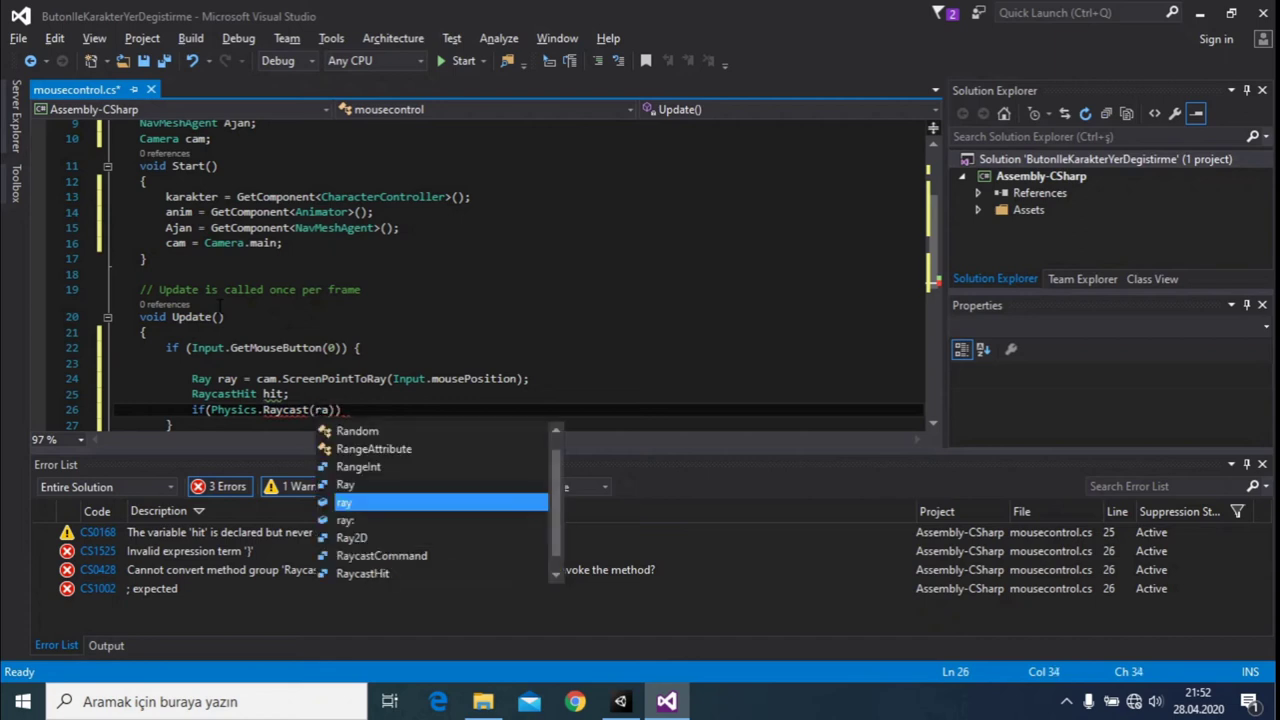
text(y, )
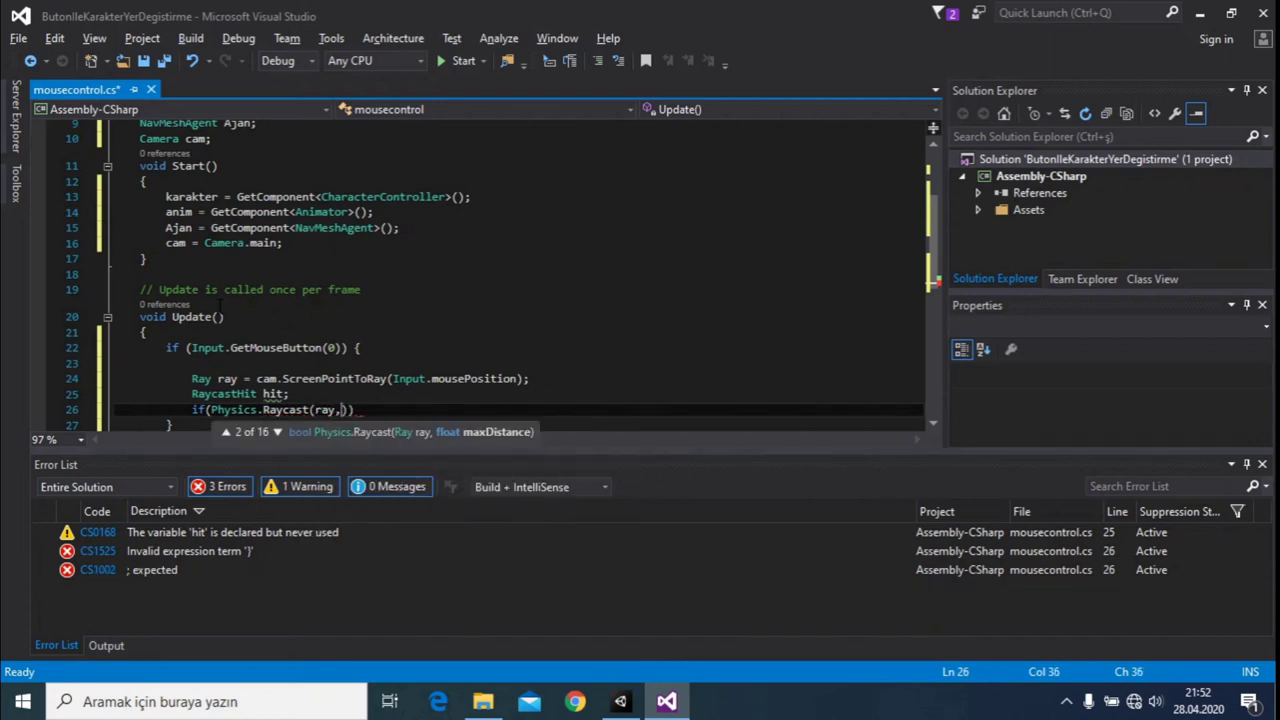
text(ou)
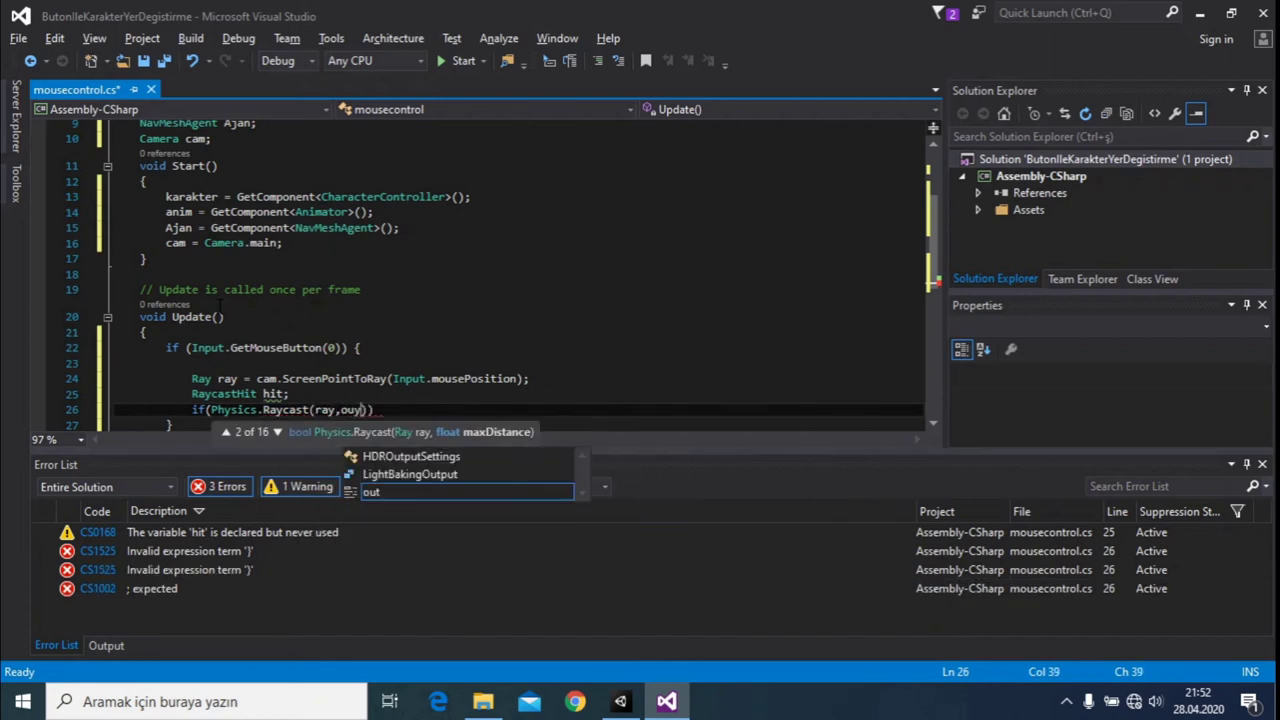
text(t hit)))
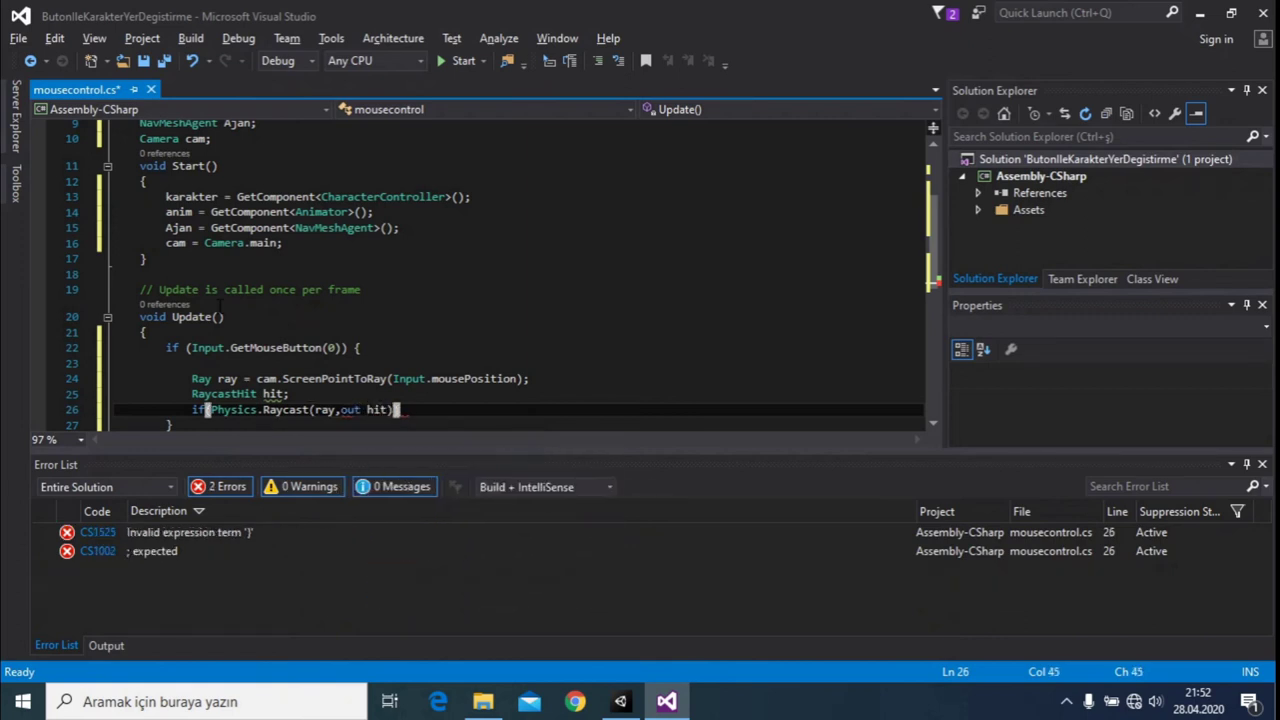
text( {)
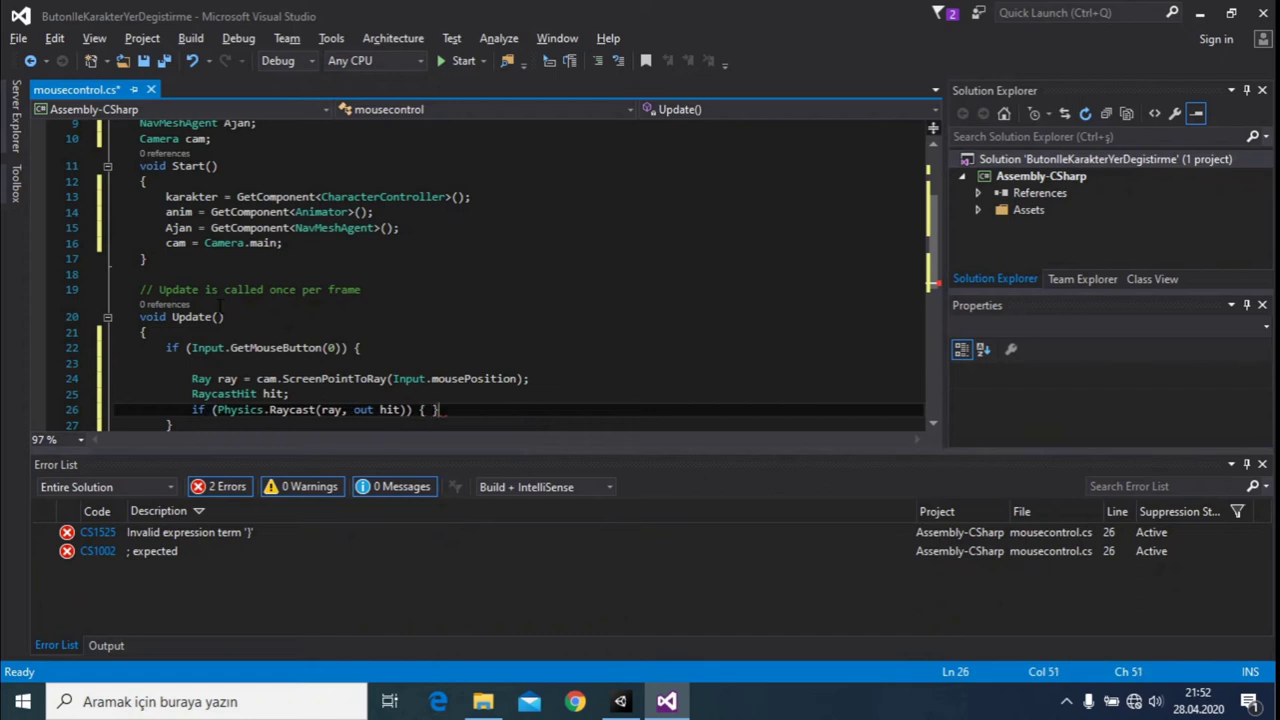
Step: In the Raycast block, write Vector3 hedef = hit.point; and hedef.y = 0;
key(Return)
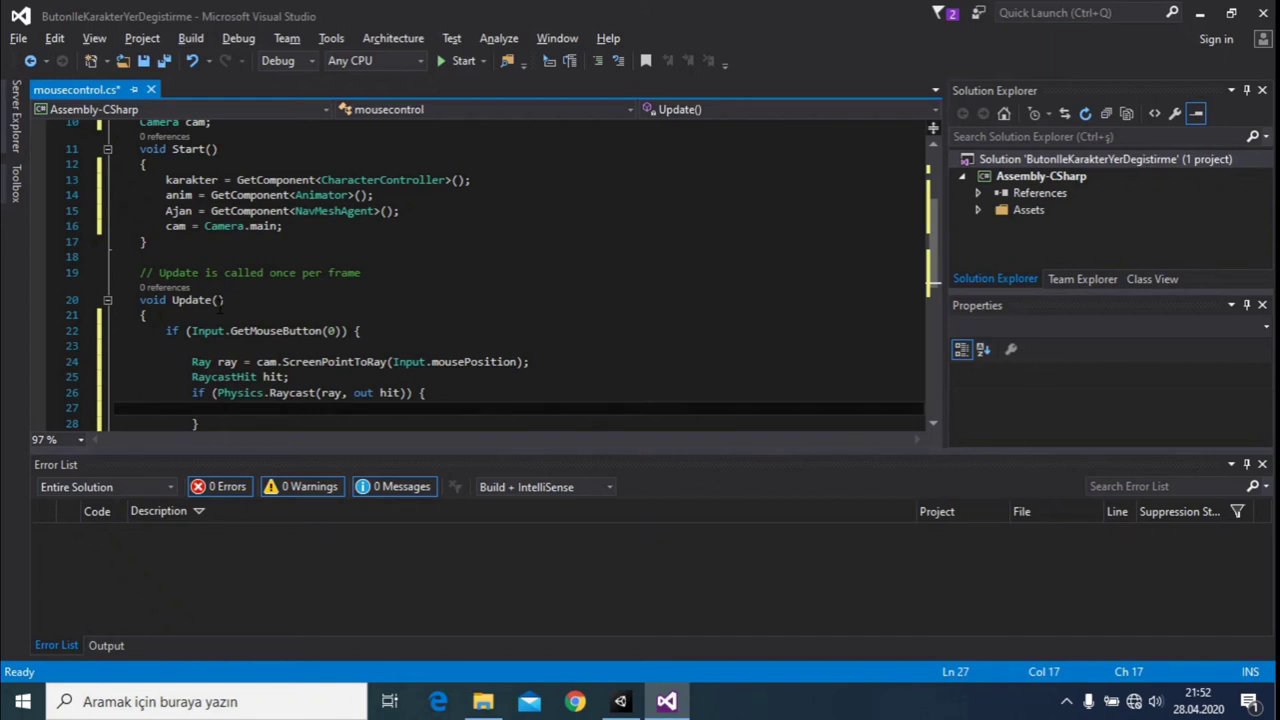
text(Vec)
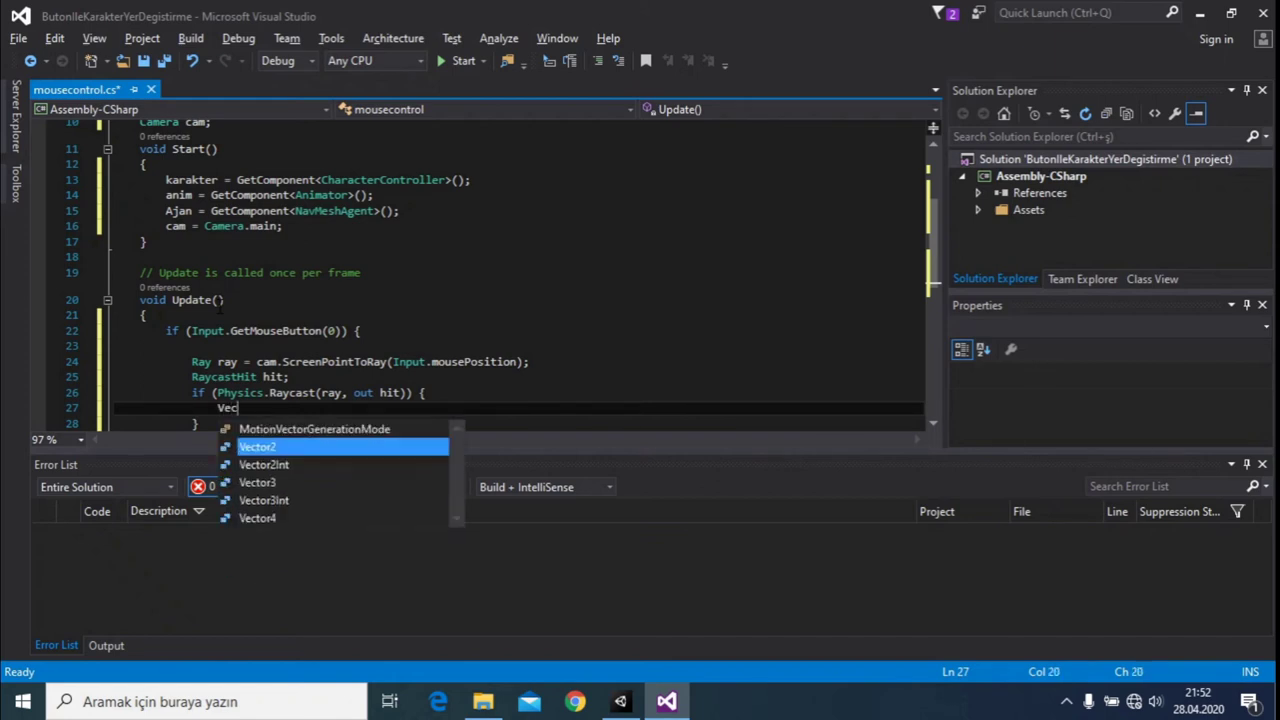
key(Down)
key(Down)
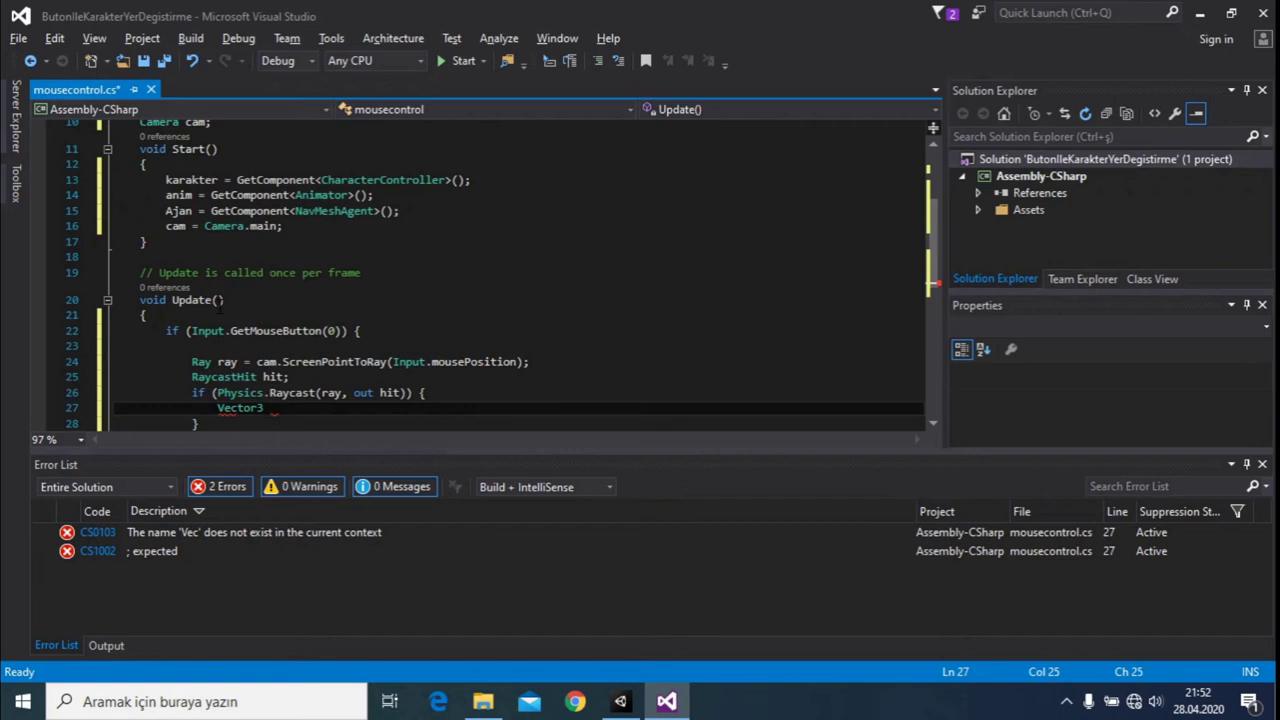
text(hedef = )
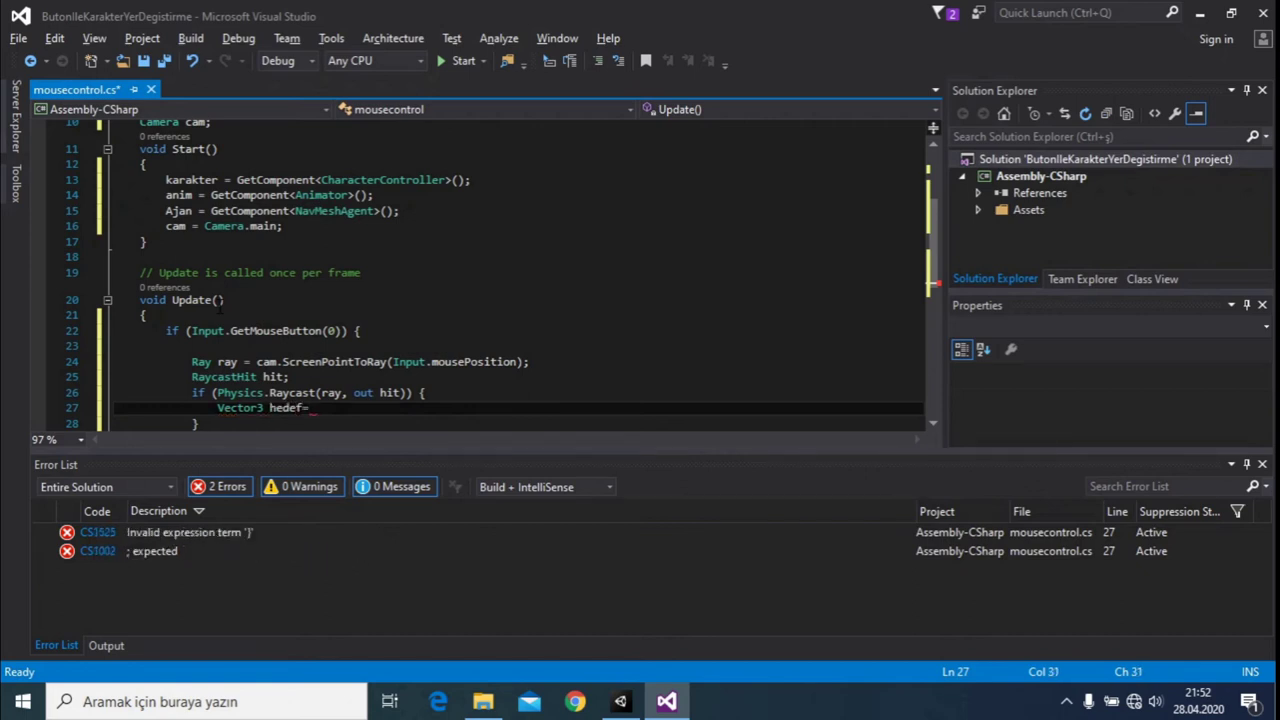
text(hit.point)
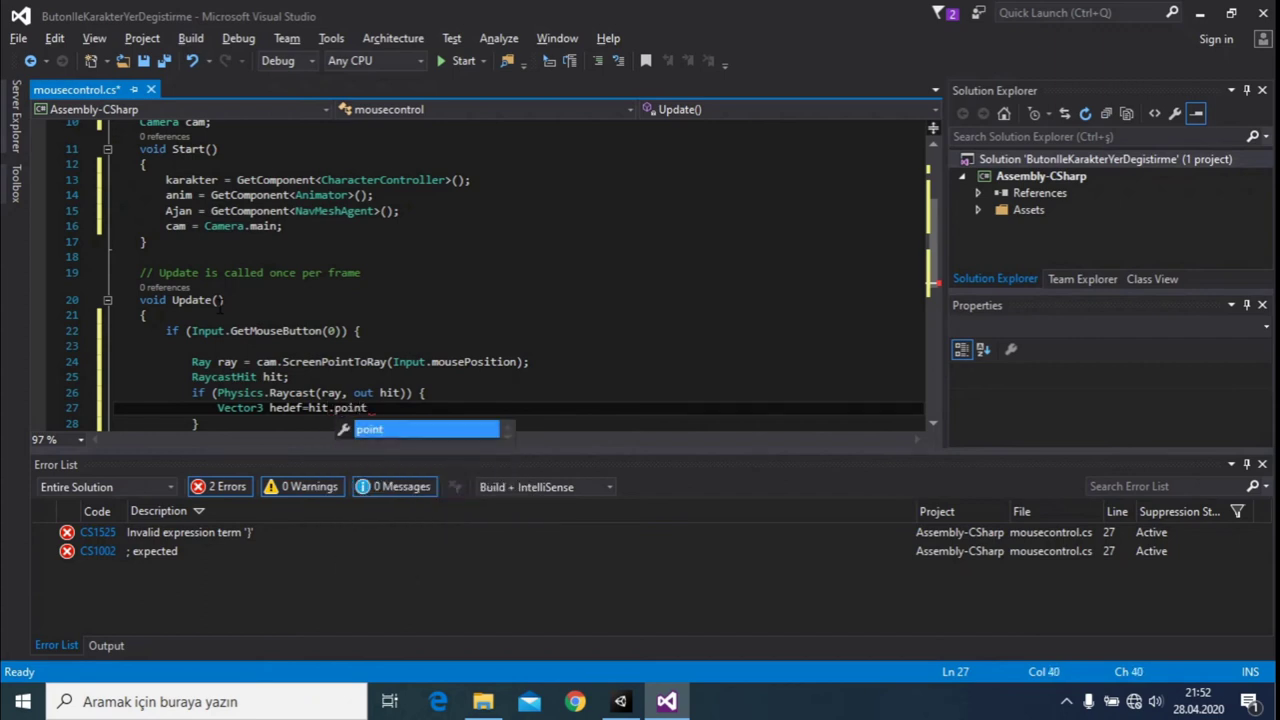
text(;)
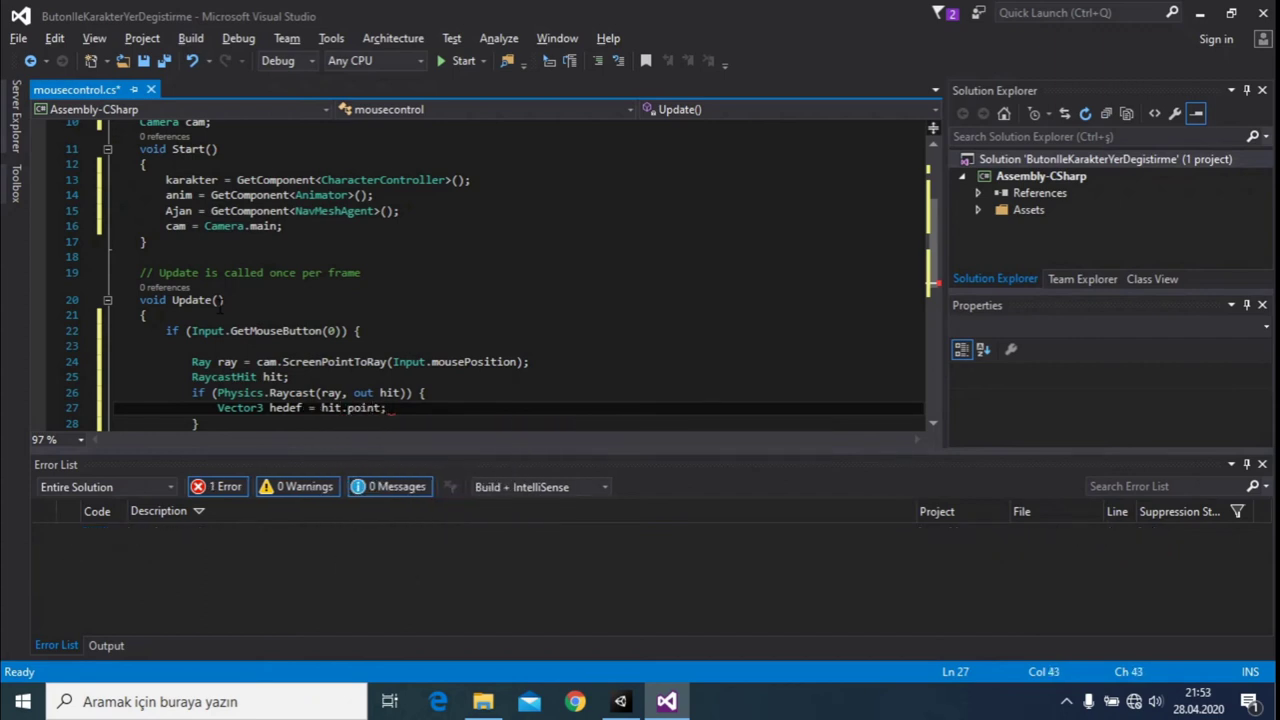
key(Return)
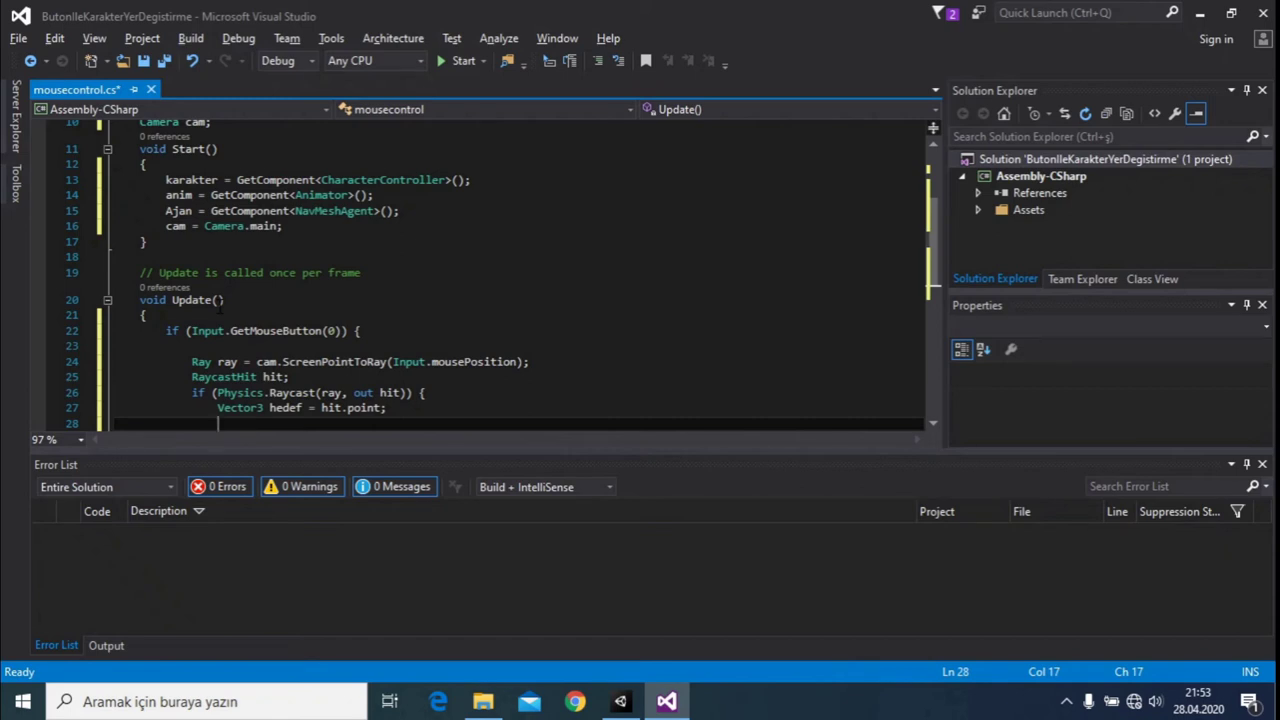
text(tar)
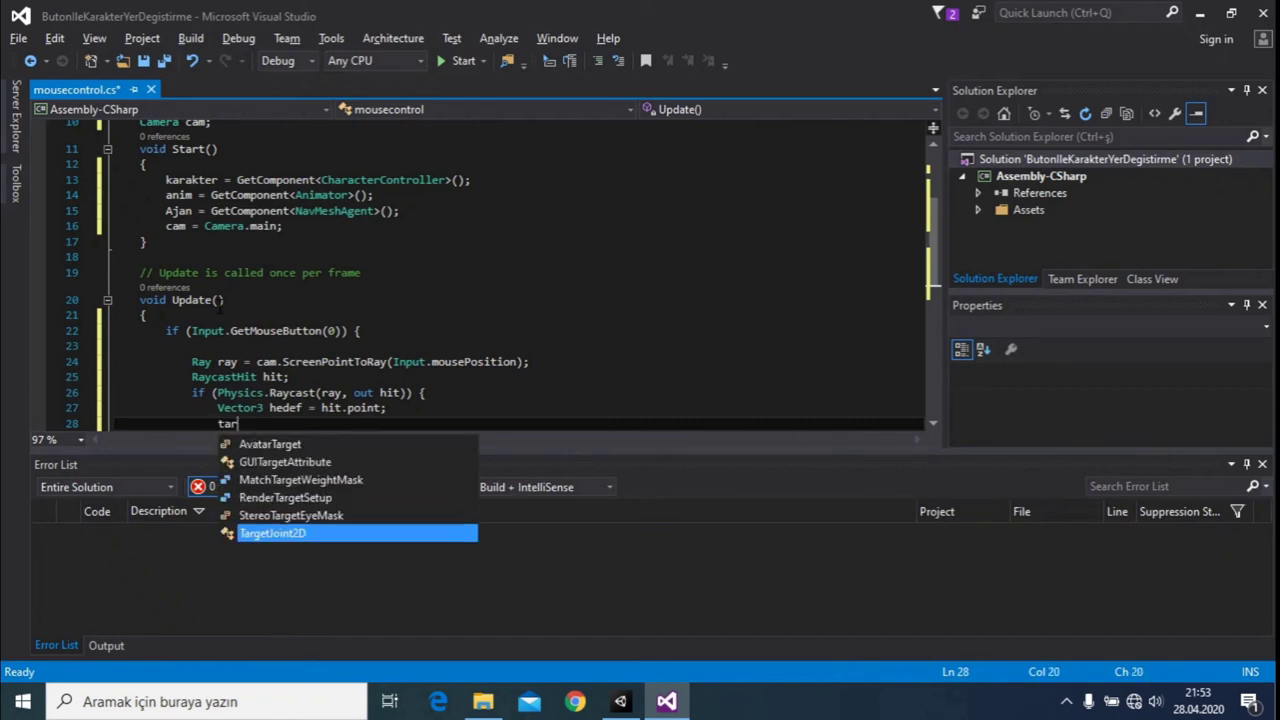
key(BackSpace)
key(BackSpace)
key(BackSpace)
text(hedef.y = )
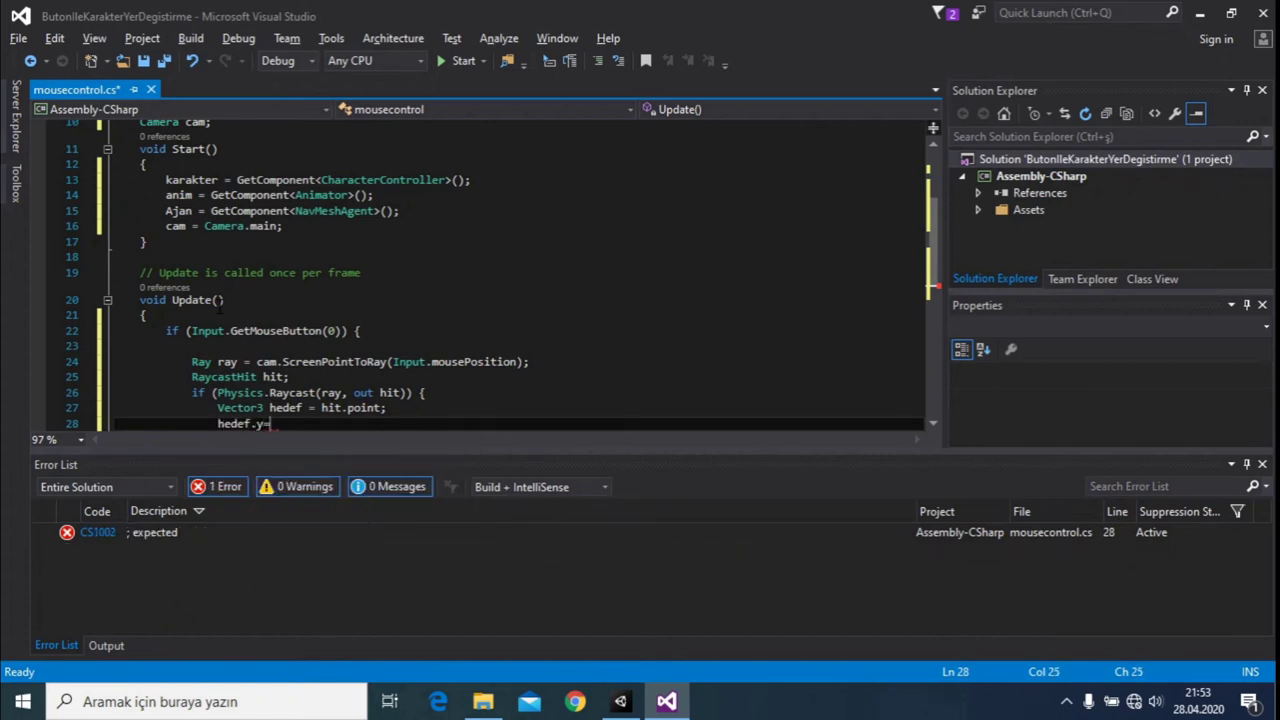
text(0;)
key(Return)
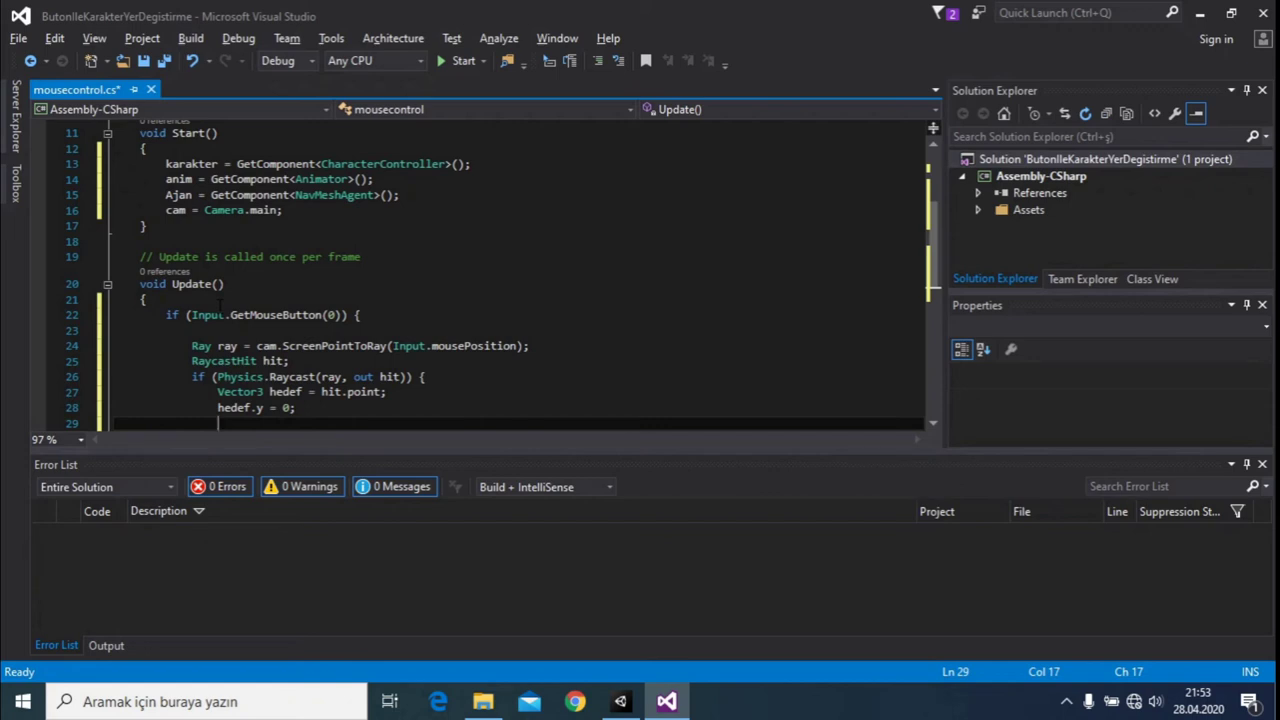
Step: Add hedef.y = transform.localScale.y / 2f; on the next line
text(tar)
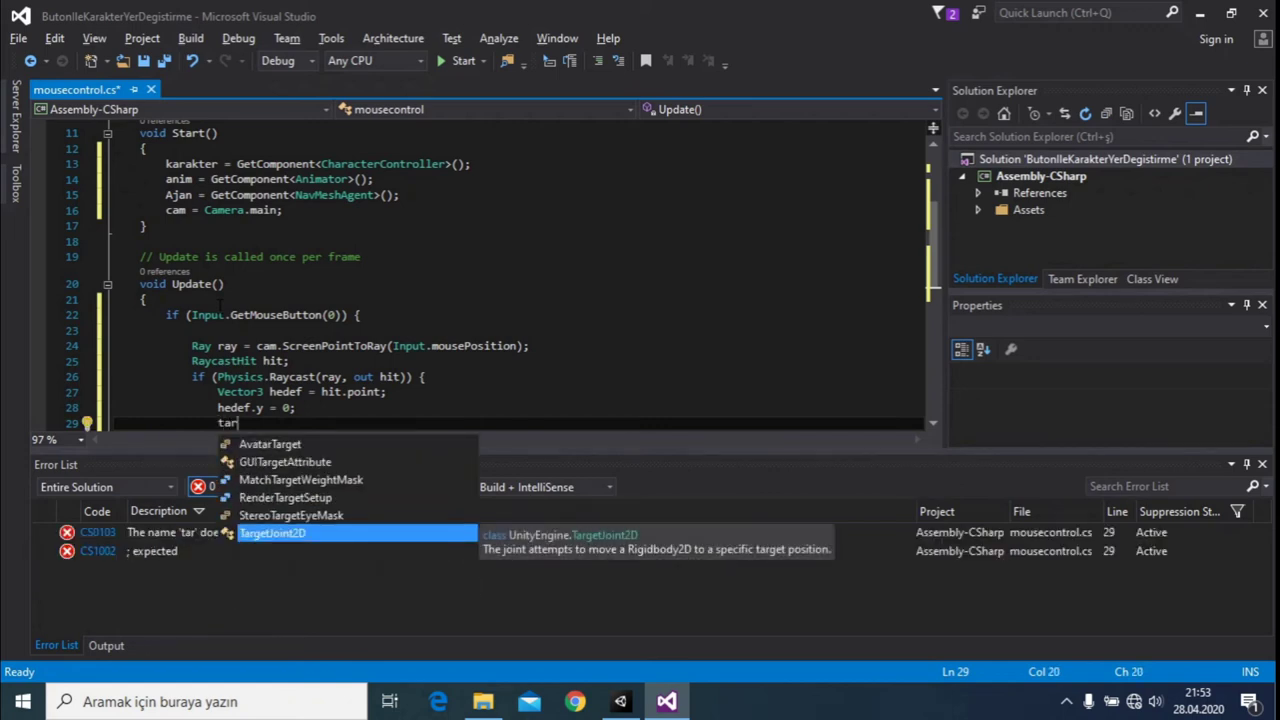
key(BackSpace)
key(BackSpace)
key(BackSpace)
text(hedef.y=)
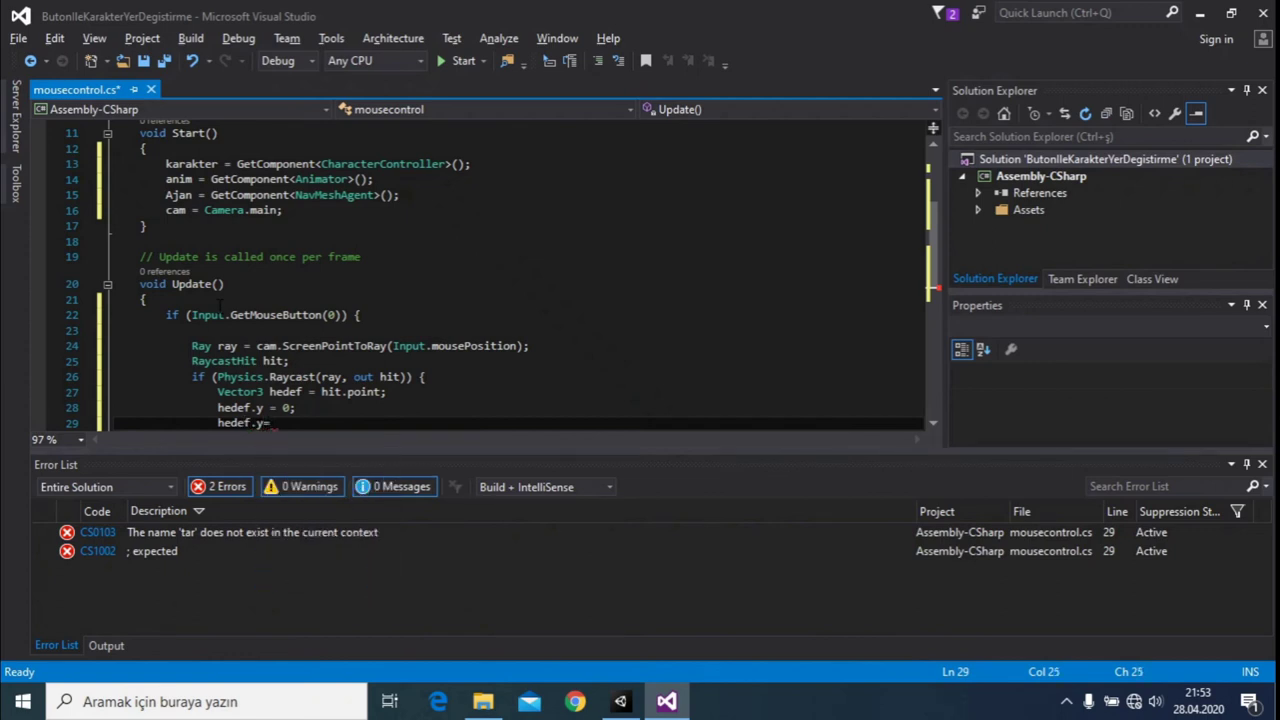
text(tra)
key(Tab)
text(.pos)
key(BackSpace)
key(BackSpace)
key(BackSpace)
text(.loca)
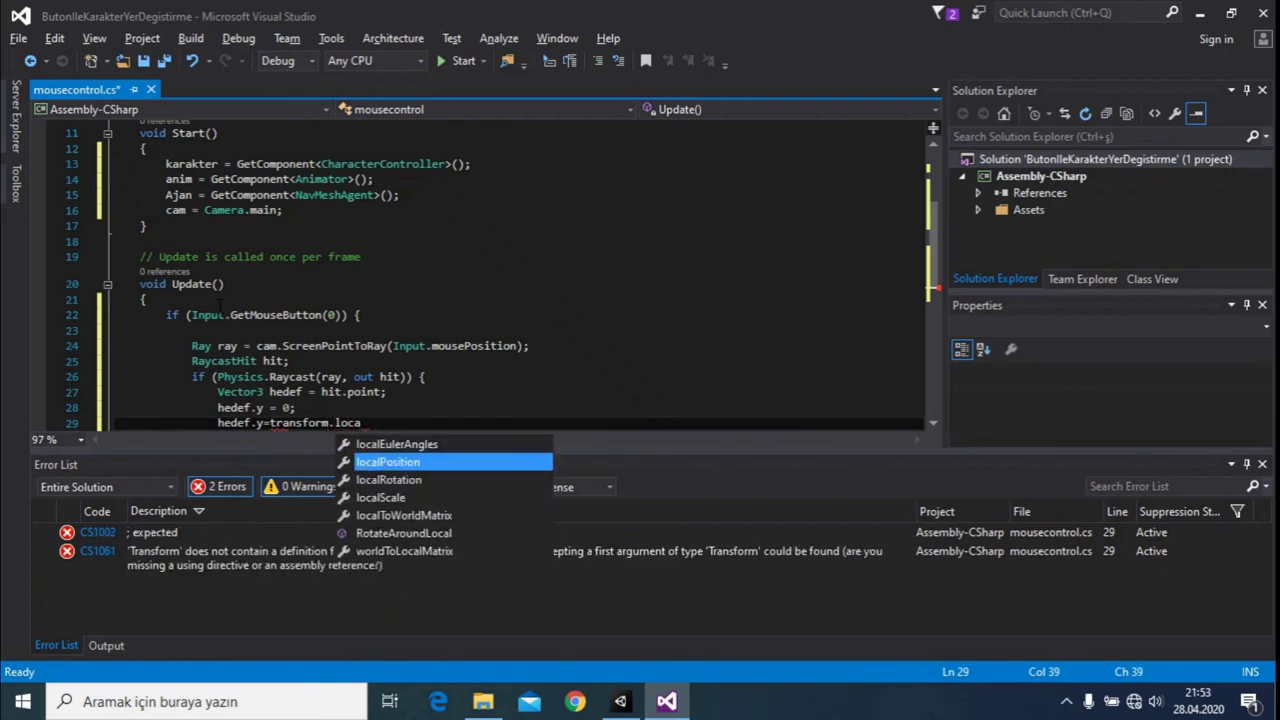
key(Down)
key(Down)
key(Tab)
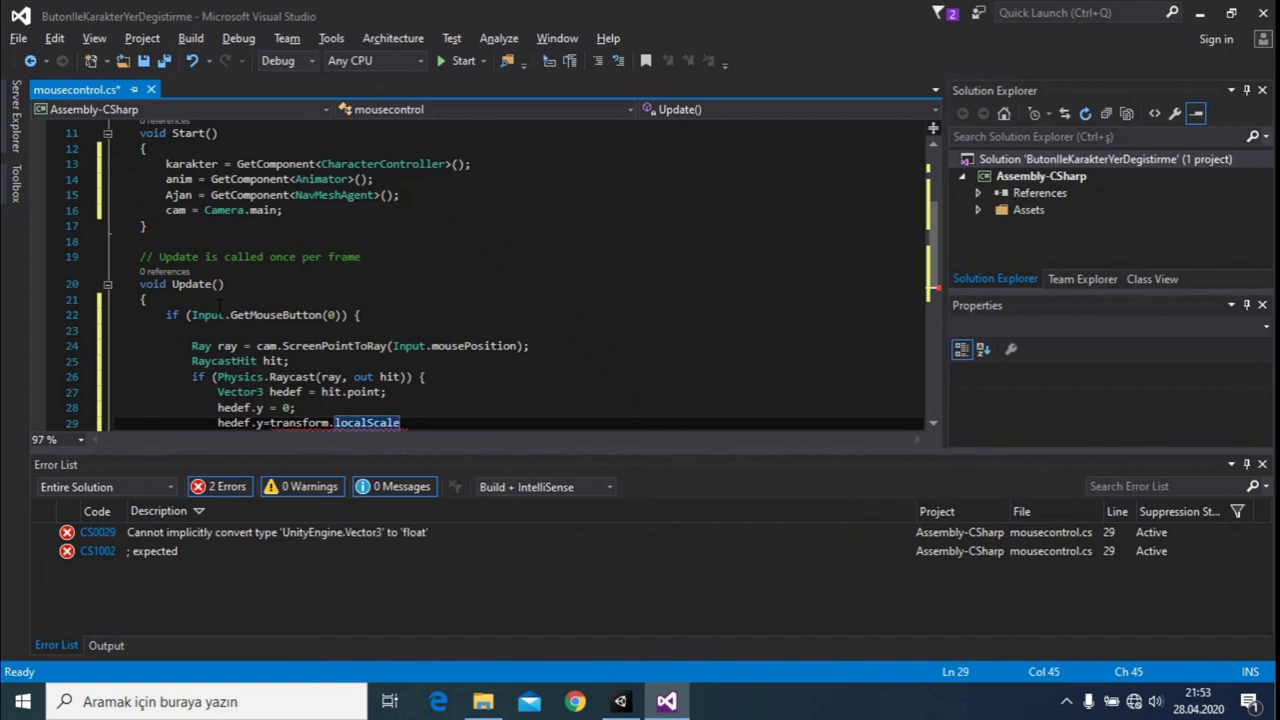
text(.y)
key(Tab)
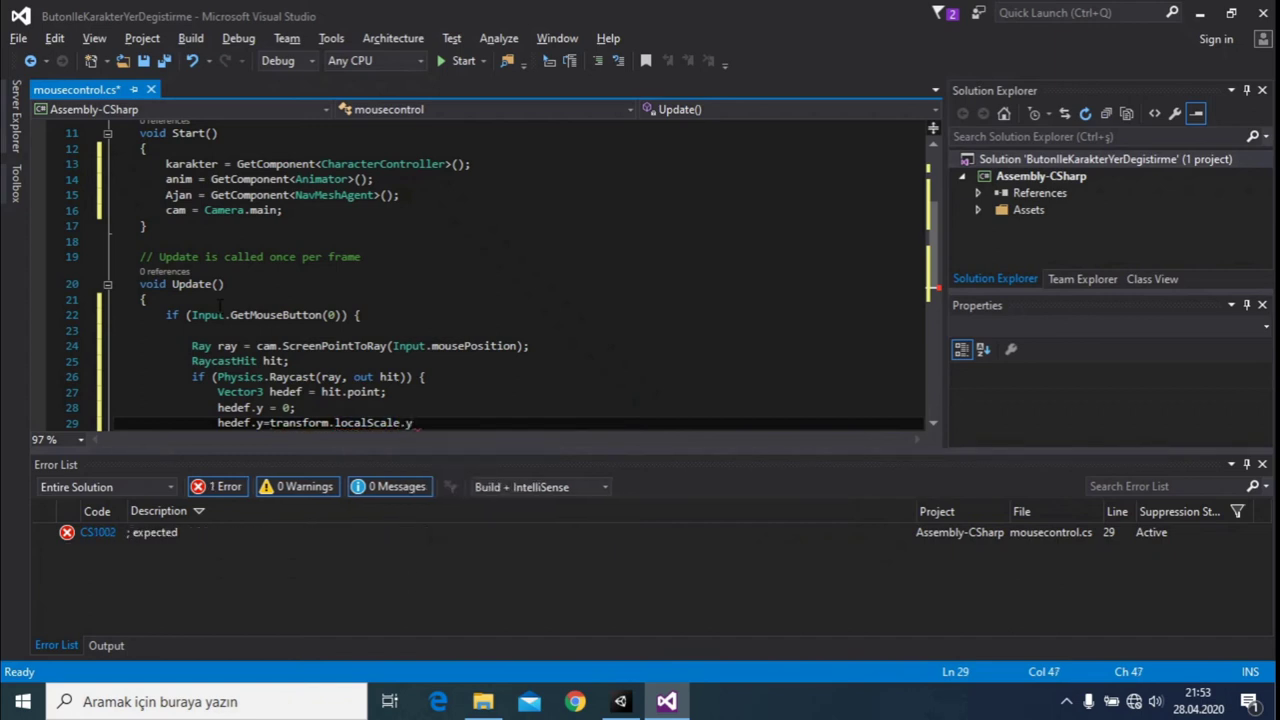
text(/ 2f;)
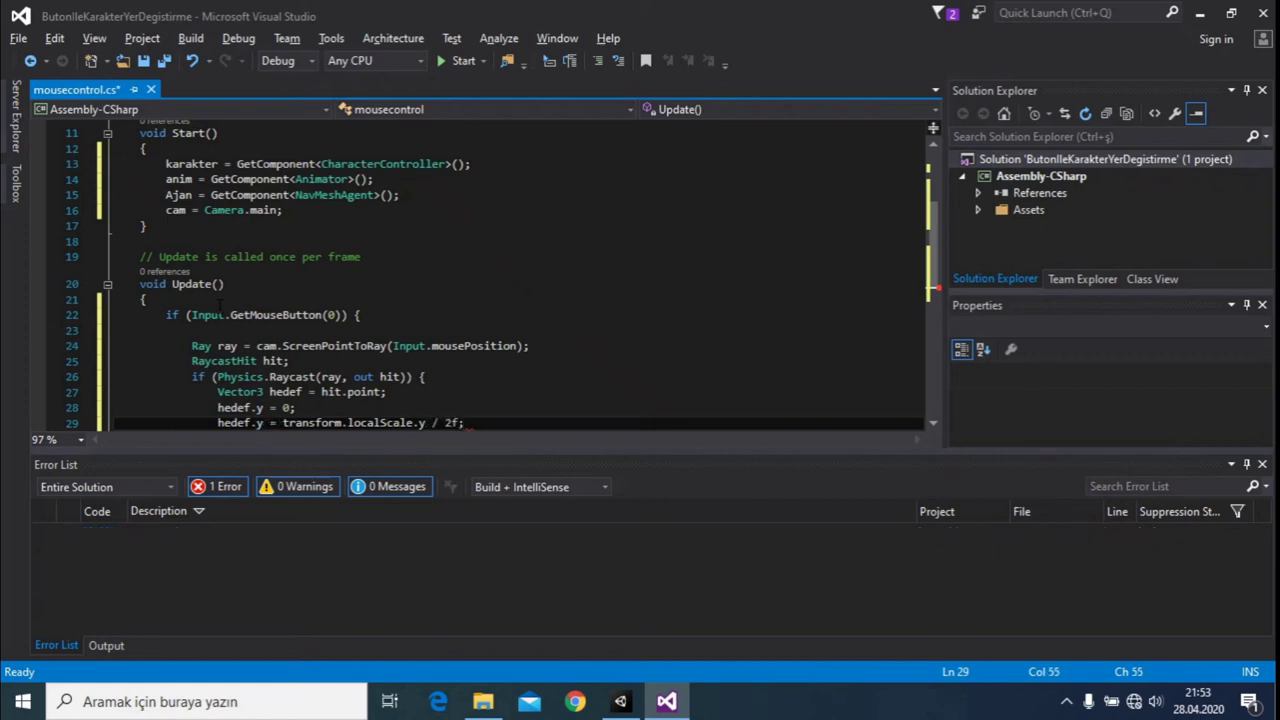
key(Return)
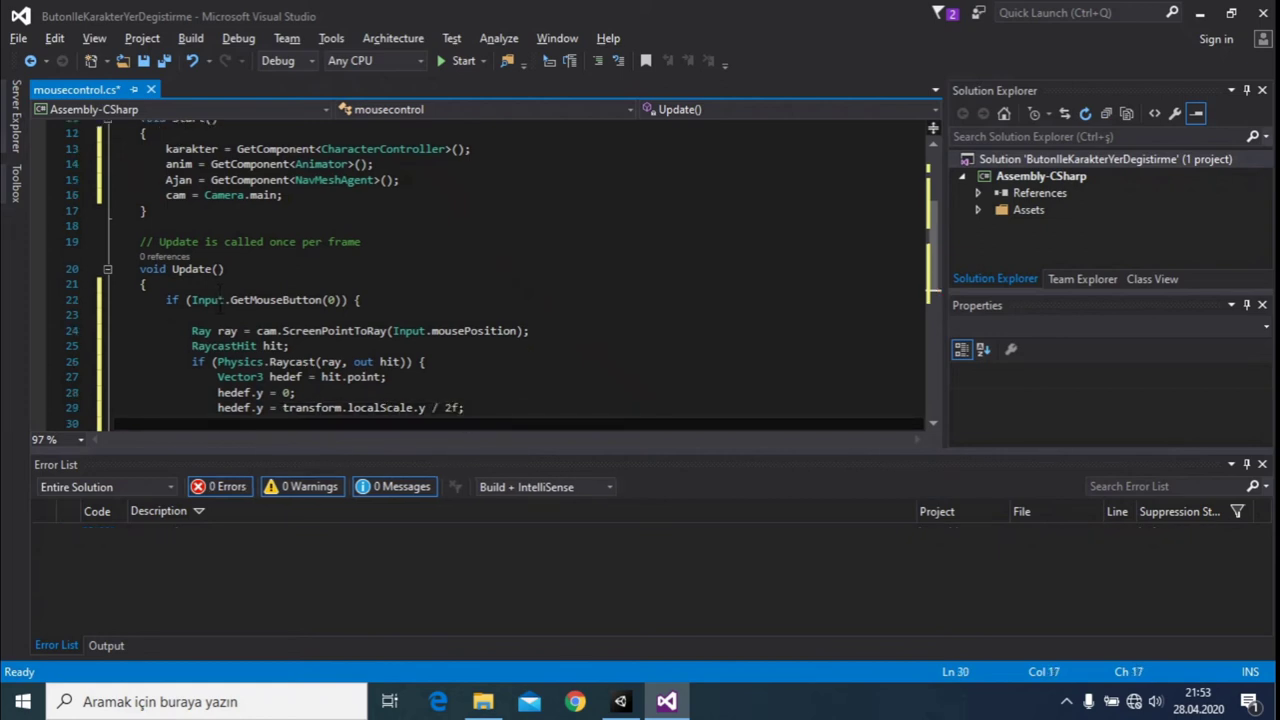
Step: Add an empty transform.Rotate(); call on the new line
text(transform.R)
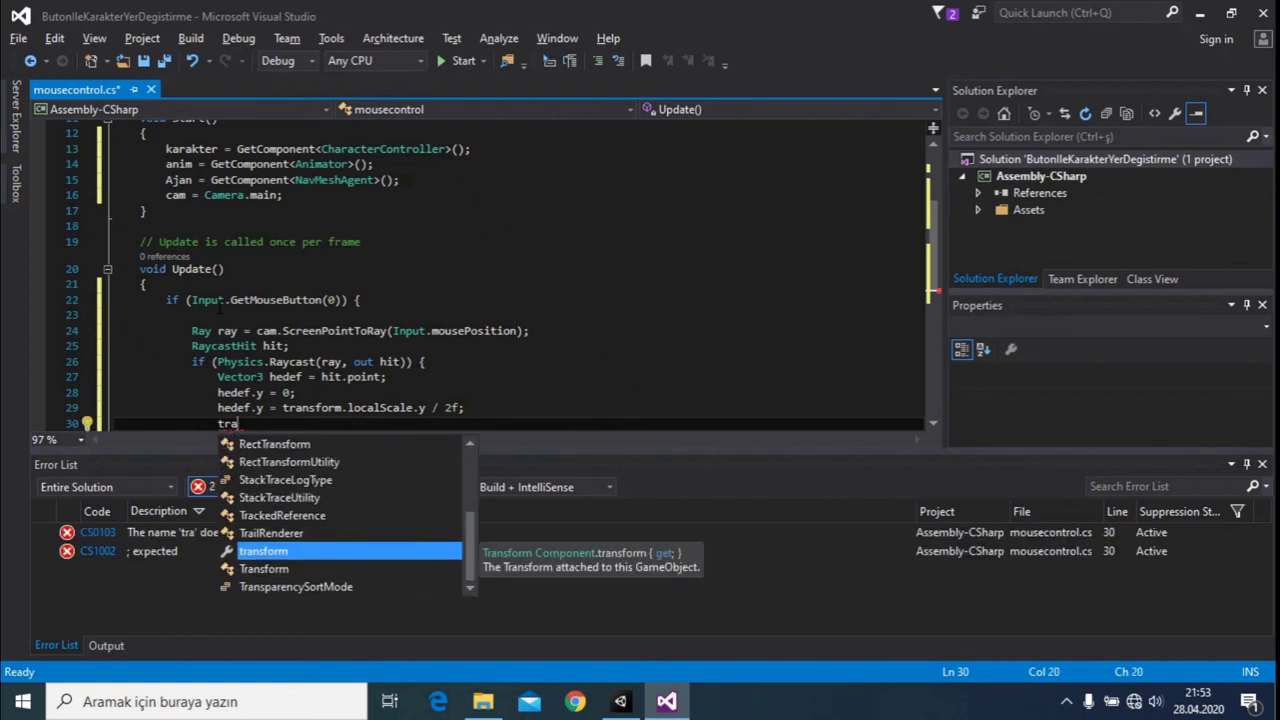
key(Tab)
text(.R)
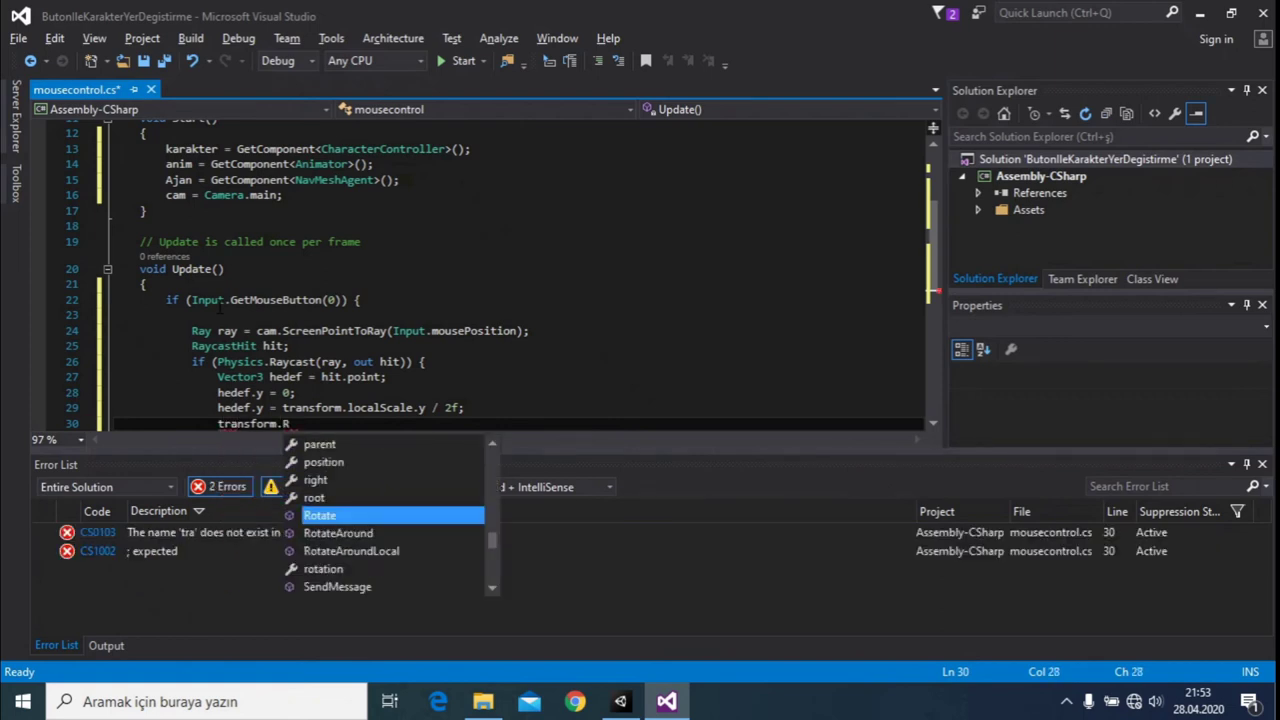
key(Tab)
text(();)
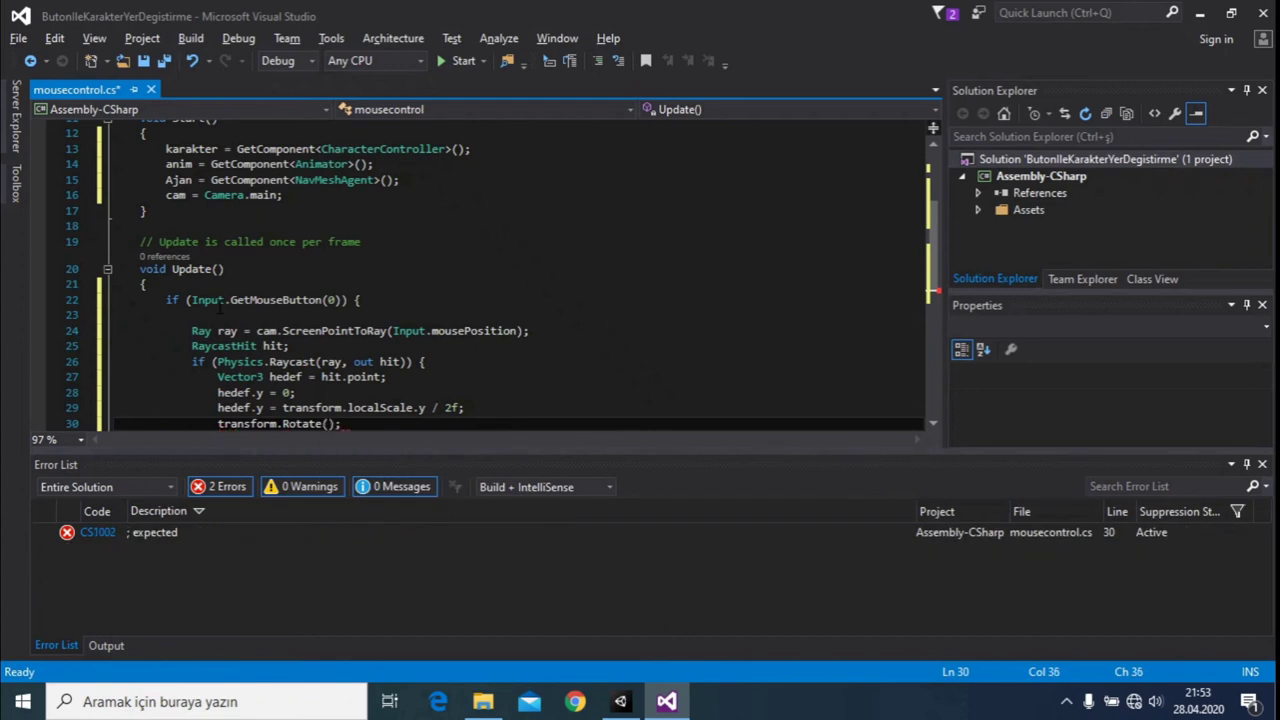
key(Left)
key(Left)
Step: Fill the Rotate arguments with hedef.x, hedef.y and hedef.z
text(tar)
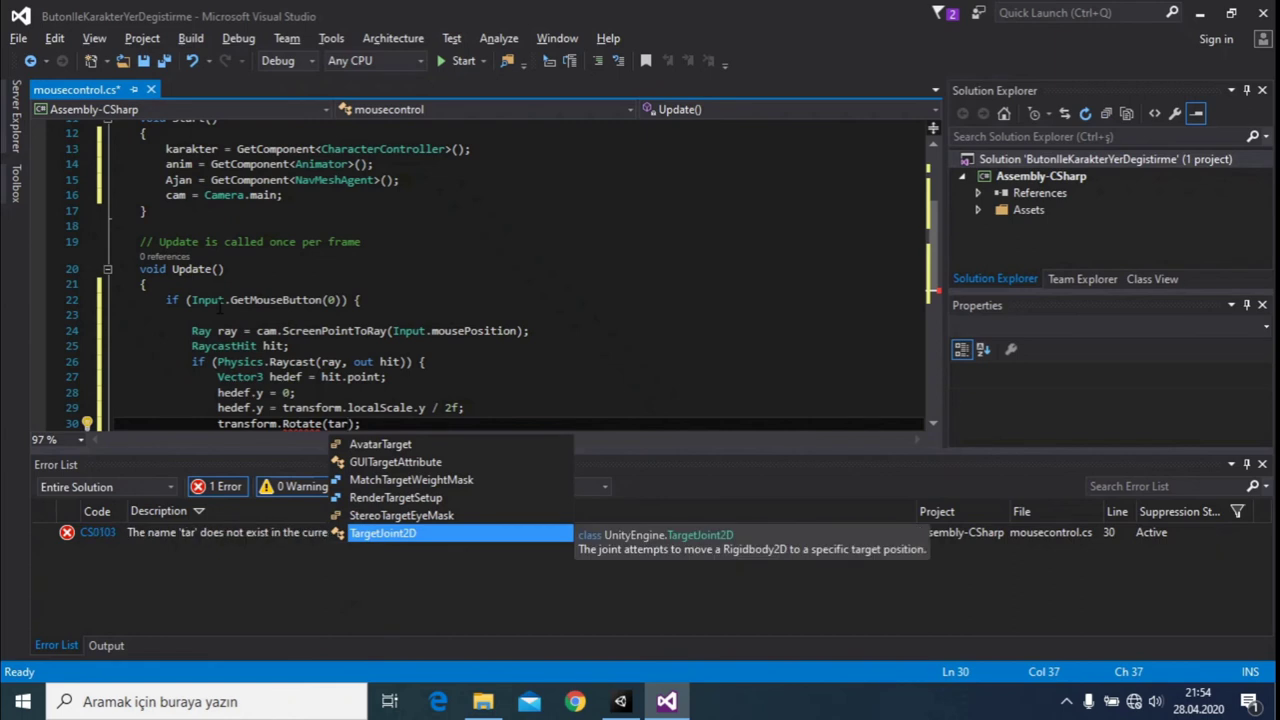
key(BackSpace)
key(BackSpace)
key(BackSpace)
text(hed)
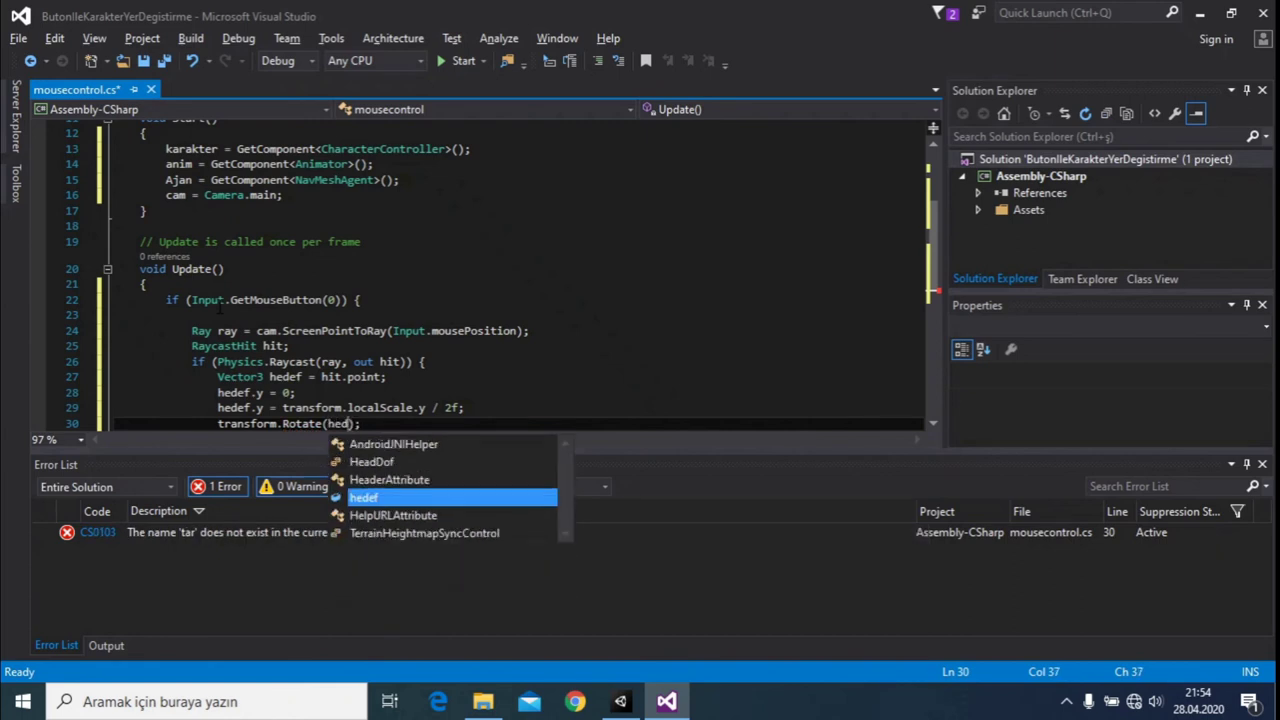
text(ef.x,hedef,)
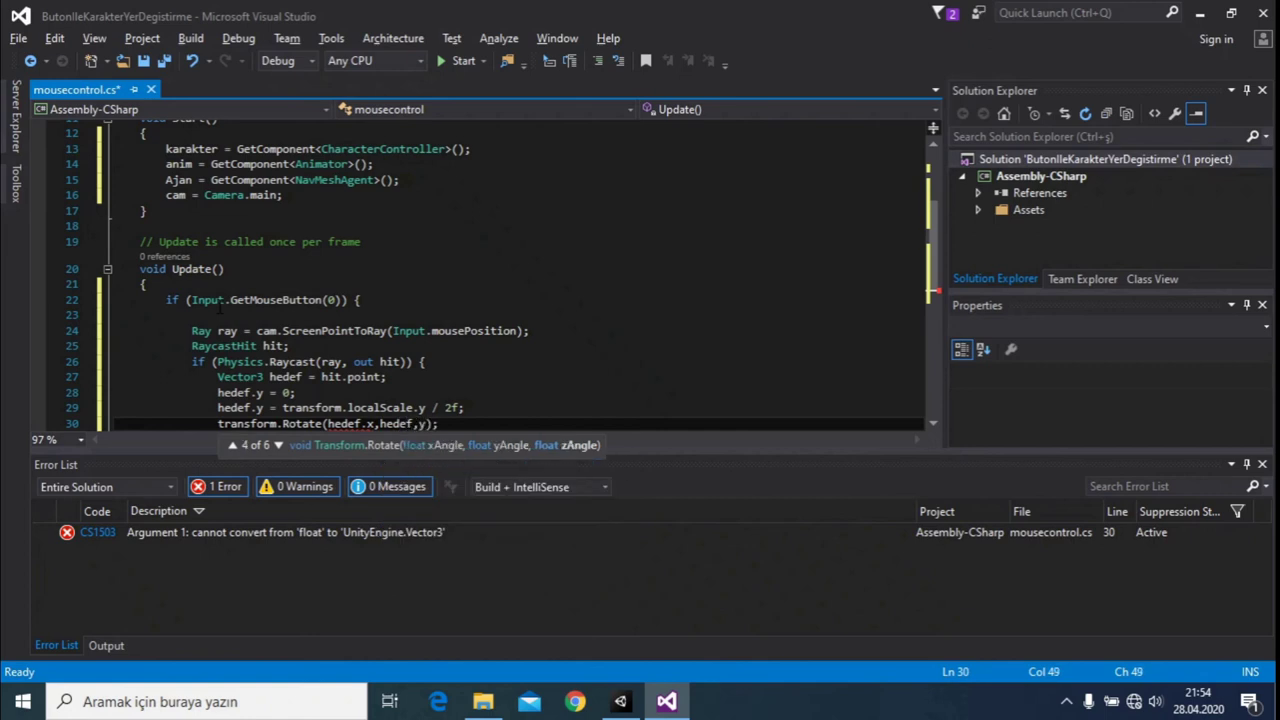
text(yAngle,hedef)
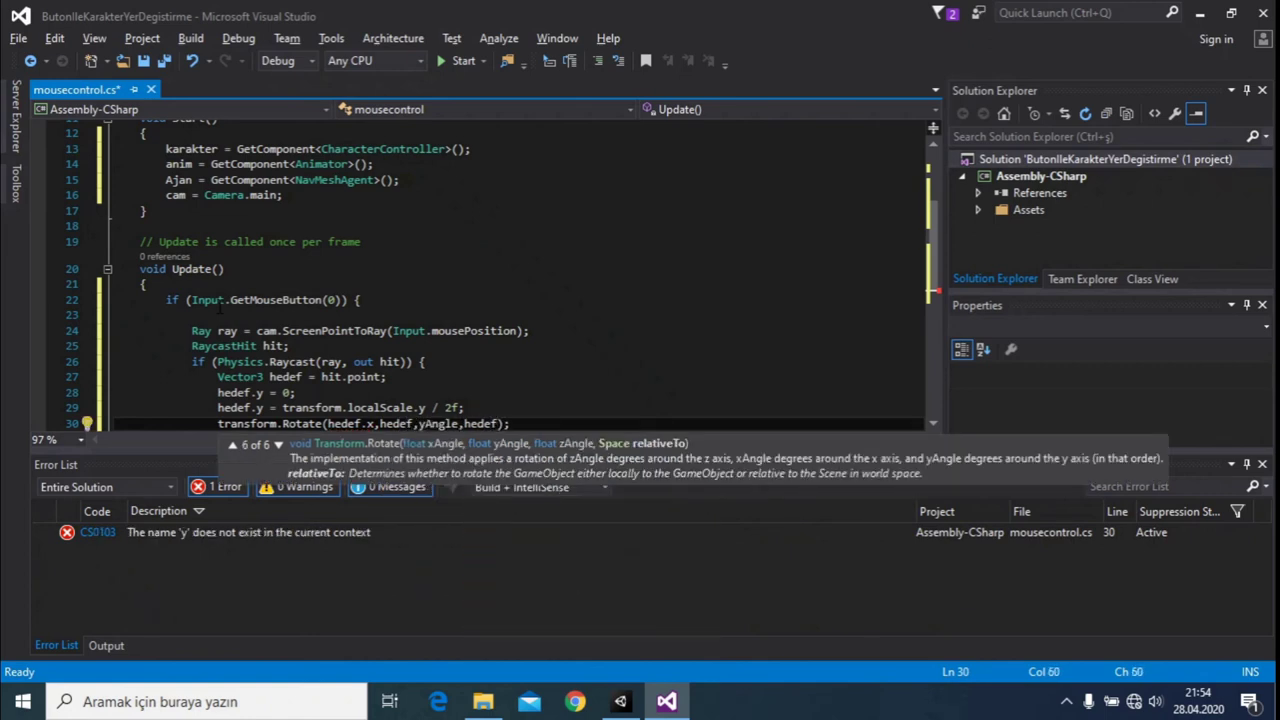
text(.z)
key(Left)
key(Left)
key(Left)
key(shift+Left)
key(shift+Left)
key(shift+Left)
key(shift+Left)
key(shift+Left)
key(BackSpace)
key(BackSpace)
text(.y)
key(Right)
key(Right)
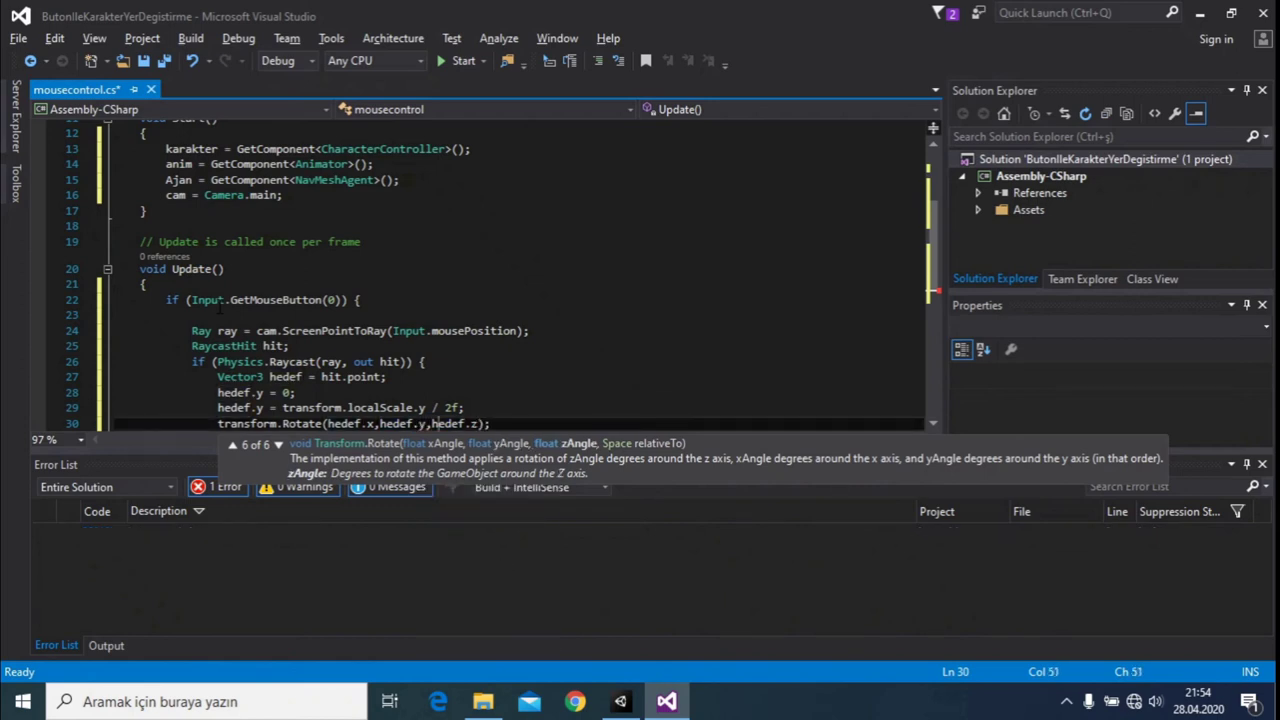
key(End)
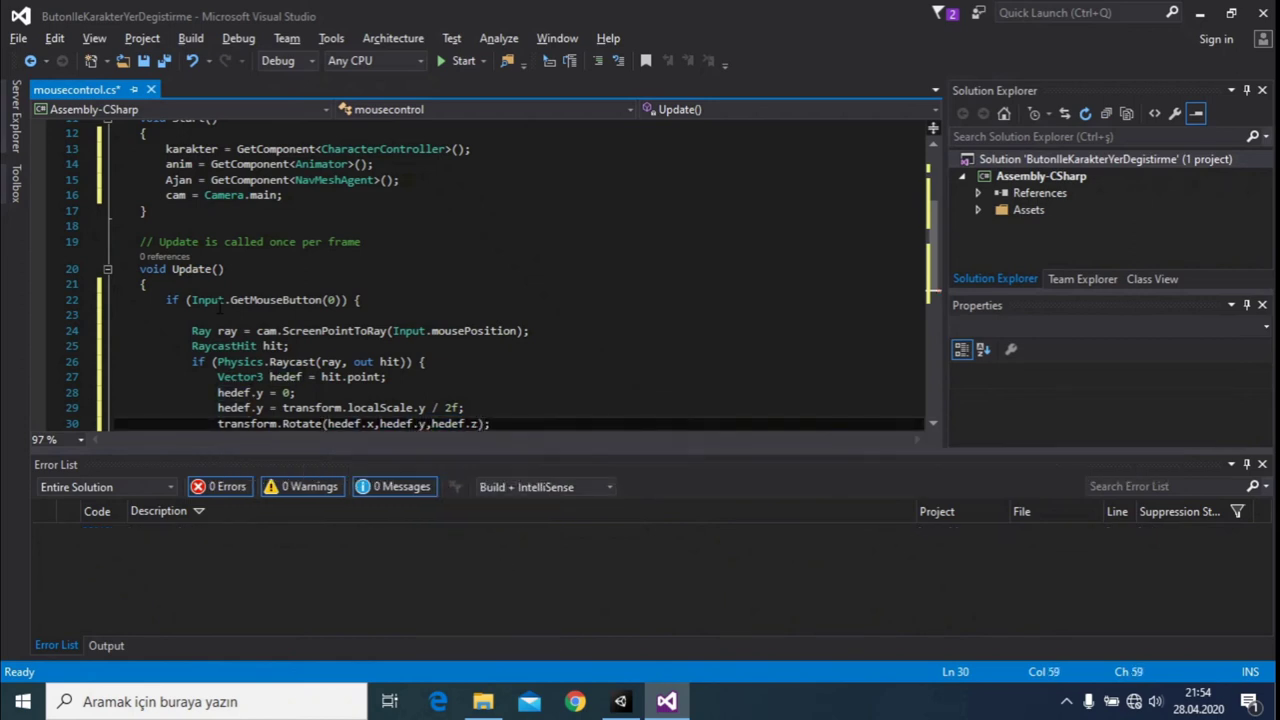
key(Return)
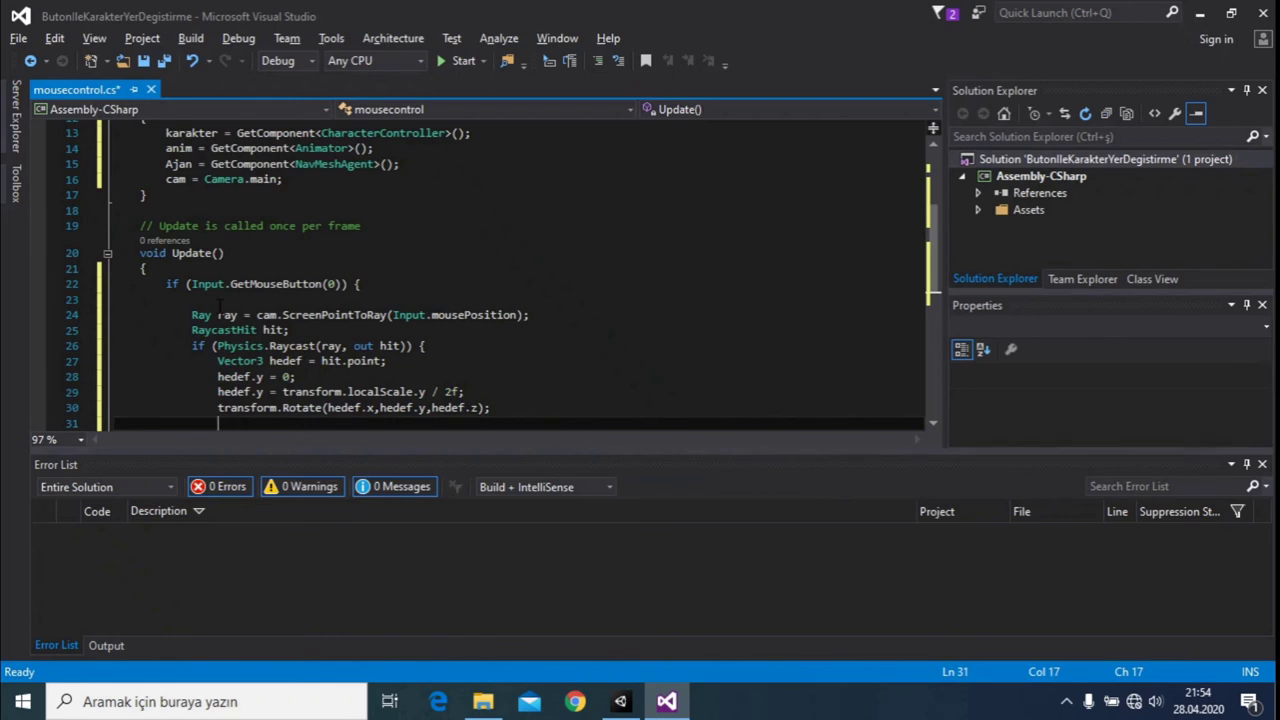
Step: Add an Ajan.SetDestination(); call below the Rotate line
text(k)
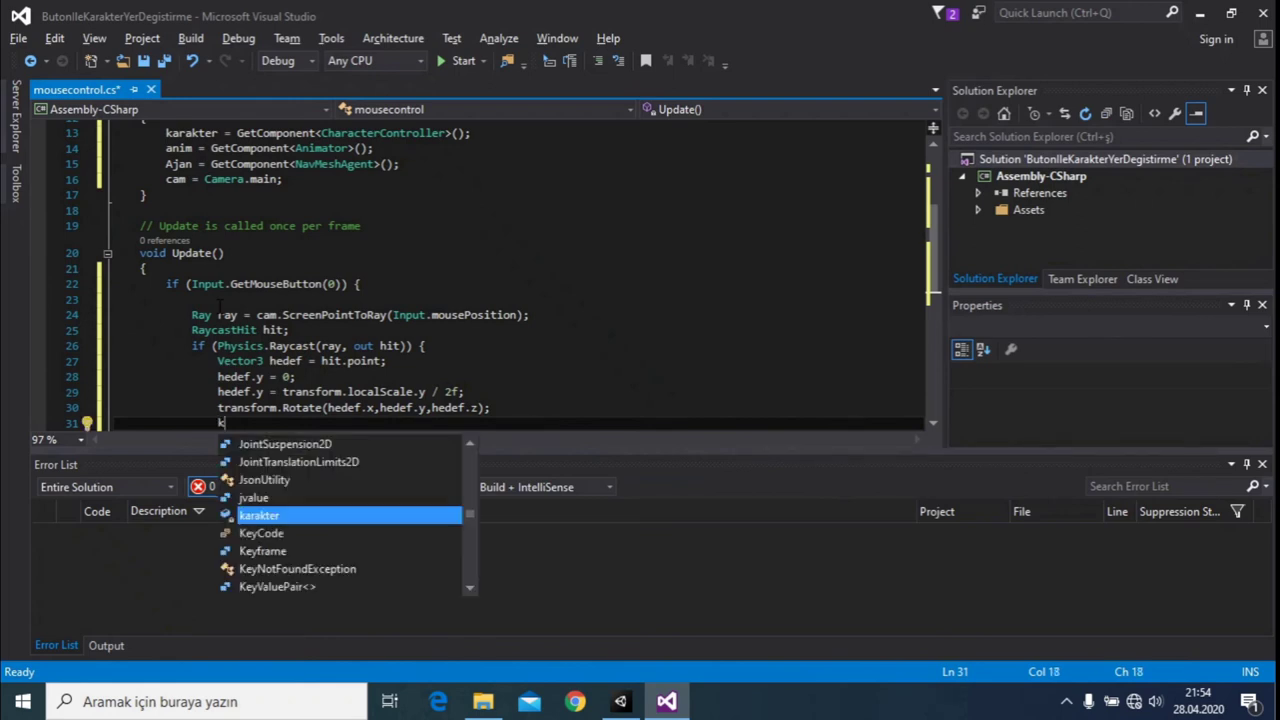
key(BackSpace)
text(Ajan)
key(Escape)
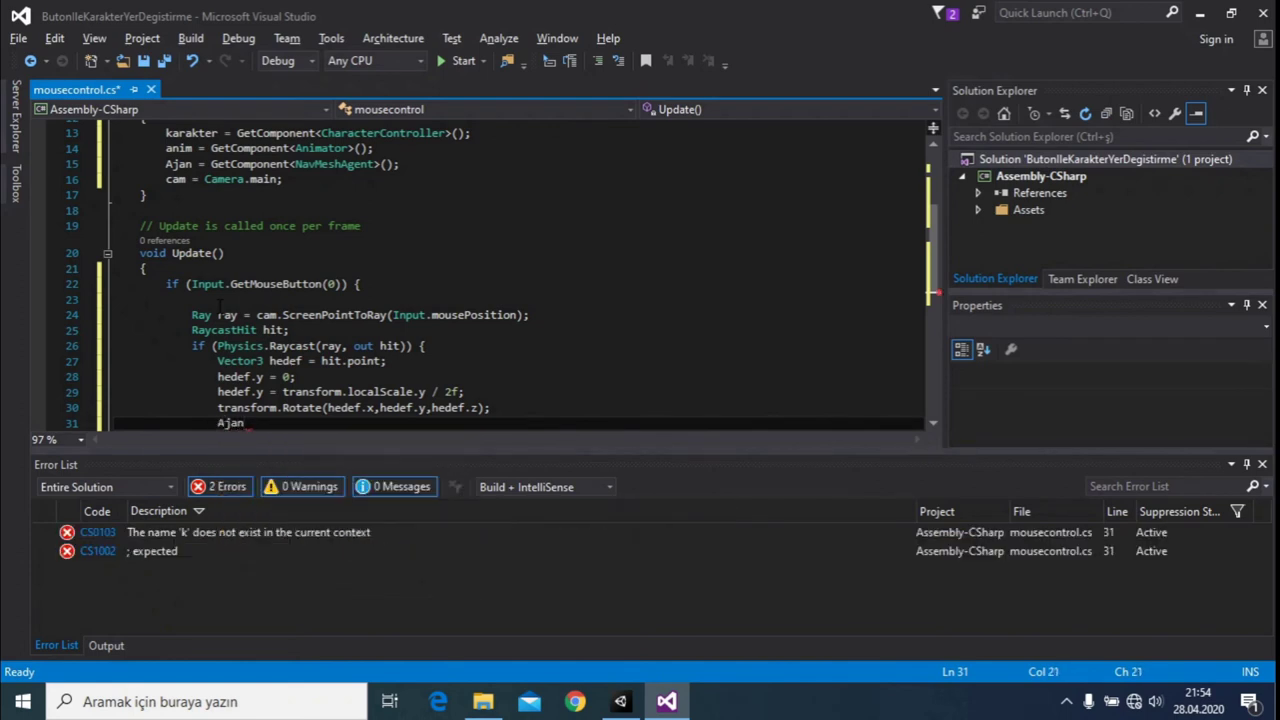
text(.set)
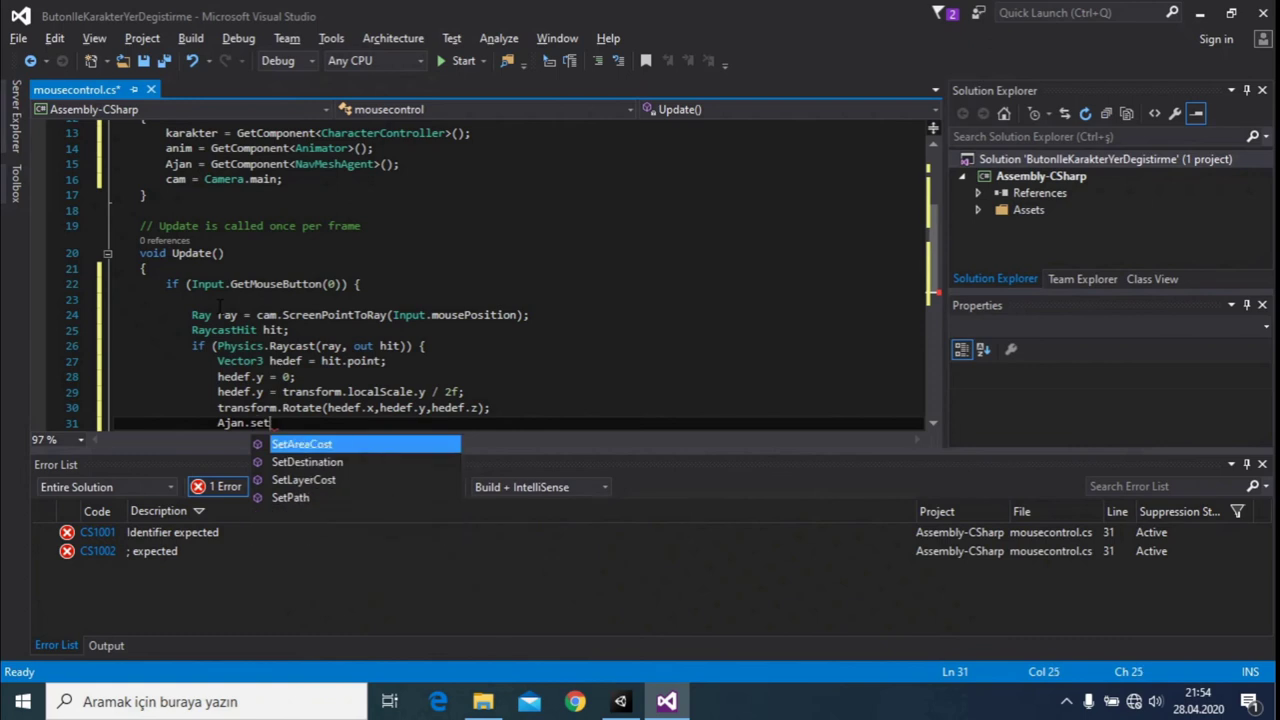
key(Down)
key(Tab)
text(())
click(114, 427)
click(355, 408)
text(;)
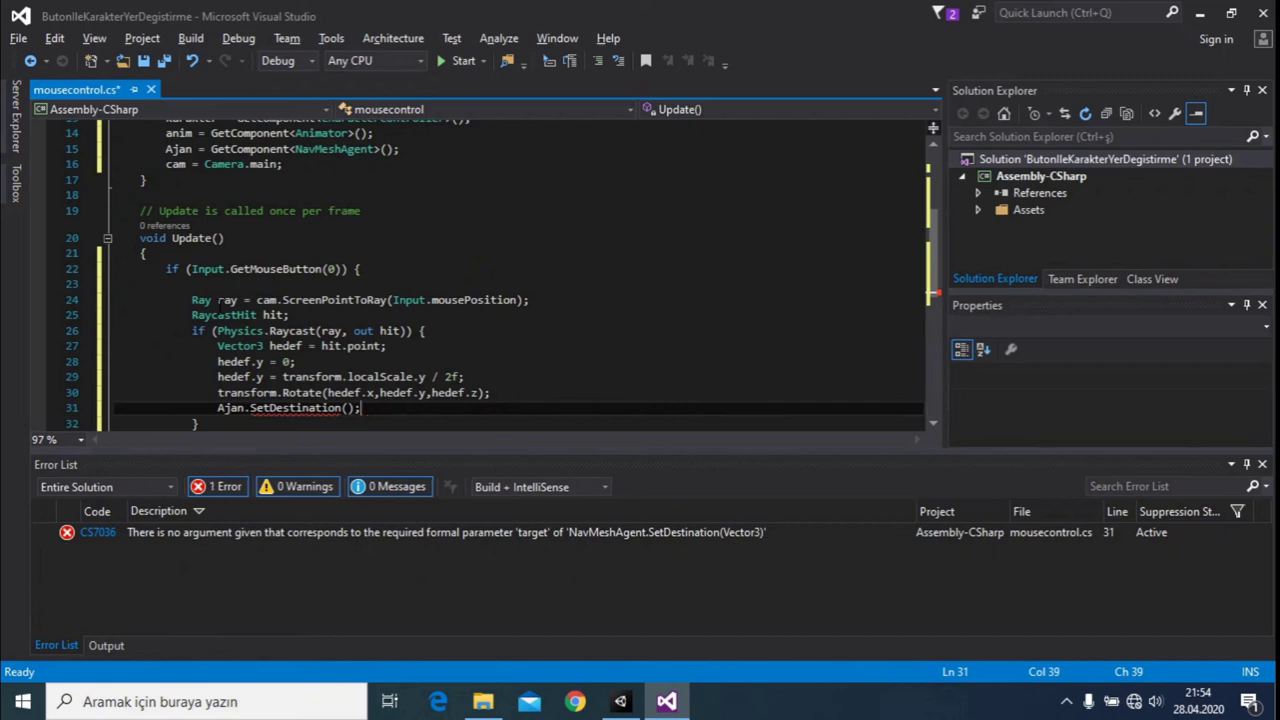
Step: Pass hedef as the SetDestination argument and start a new line
click(343, 408)
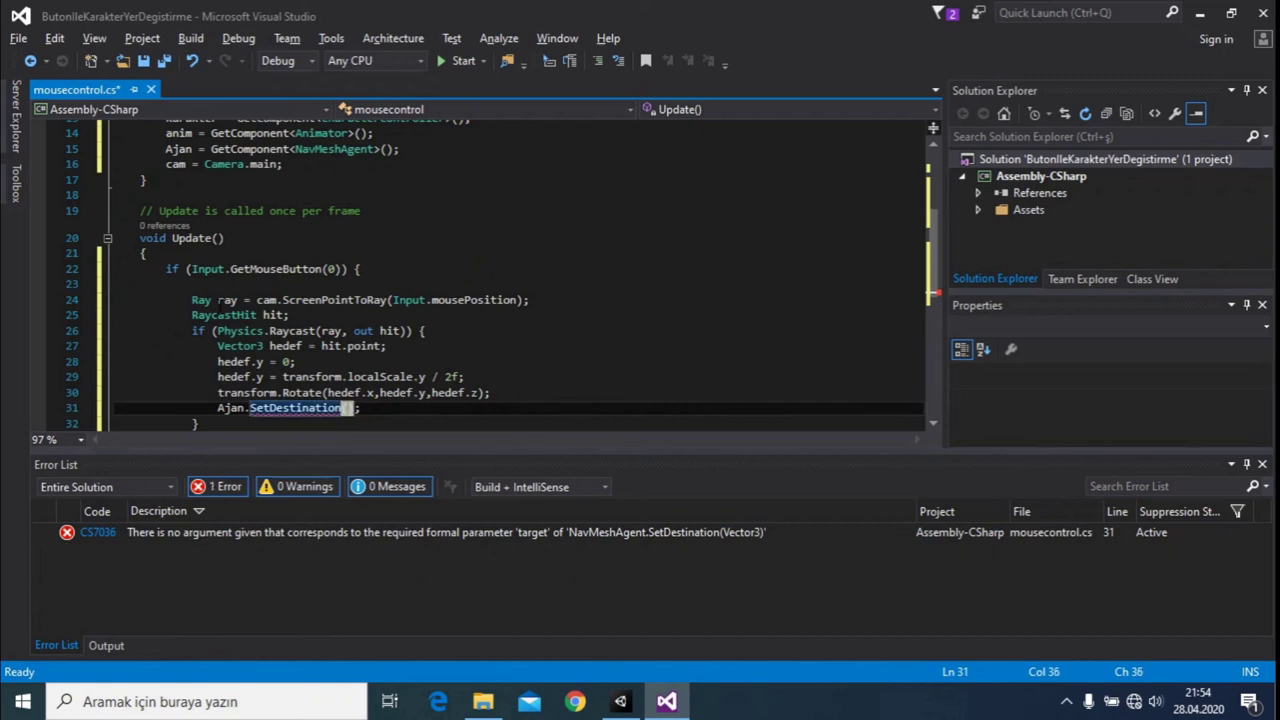
text(h)
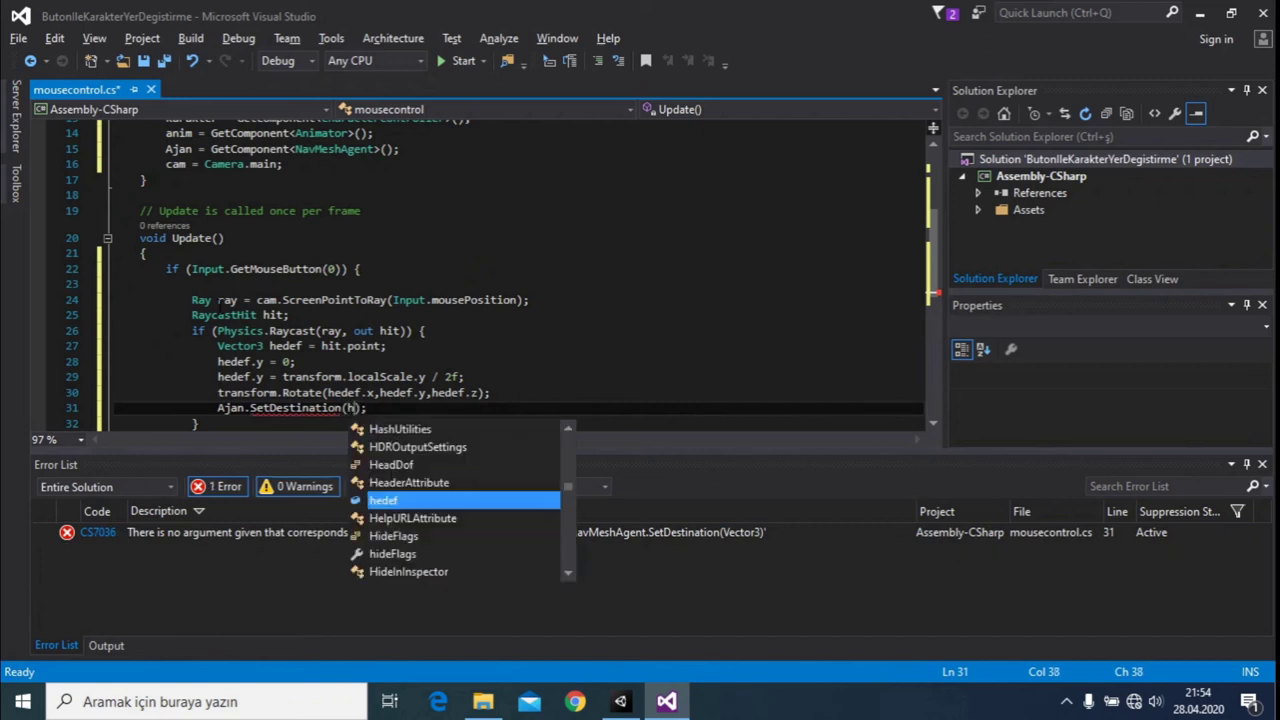
text(e)
key(Tab)
key(Right)
key(Right)
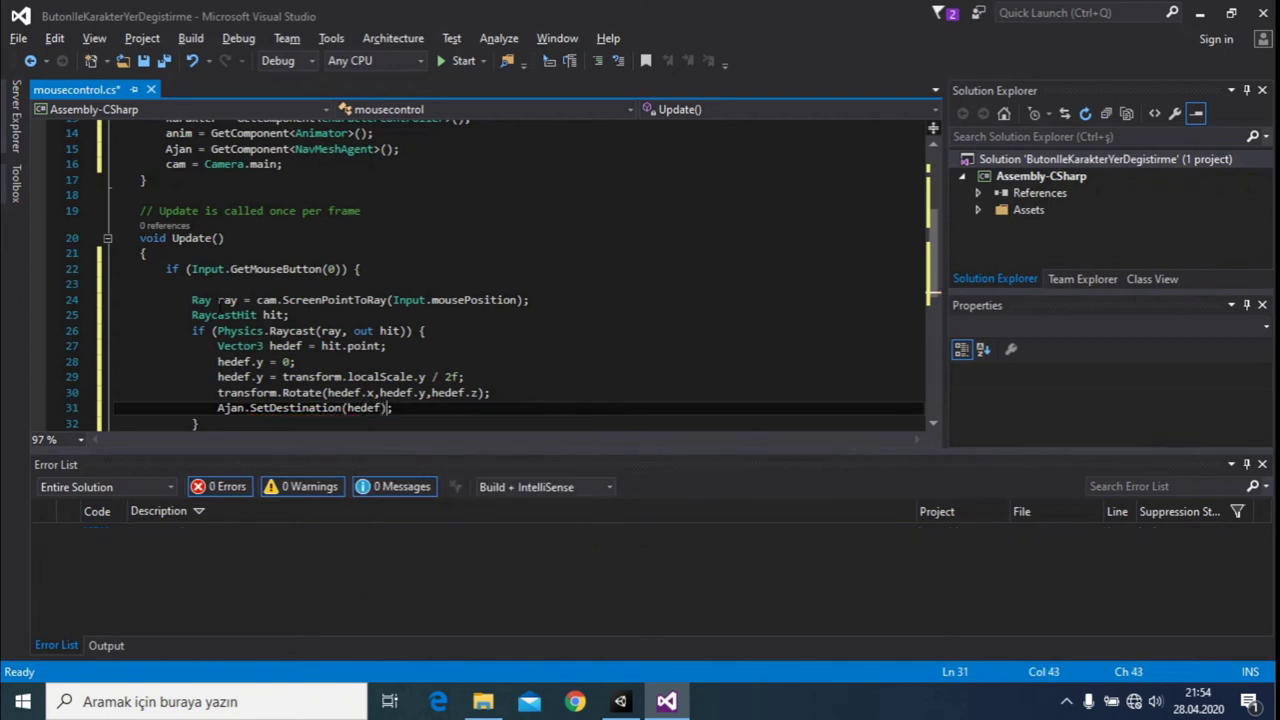
key(Return)
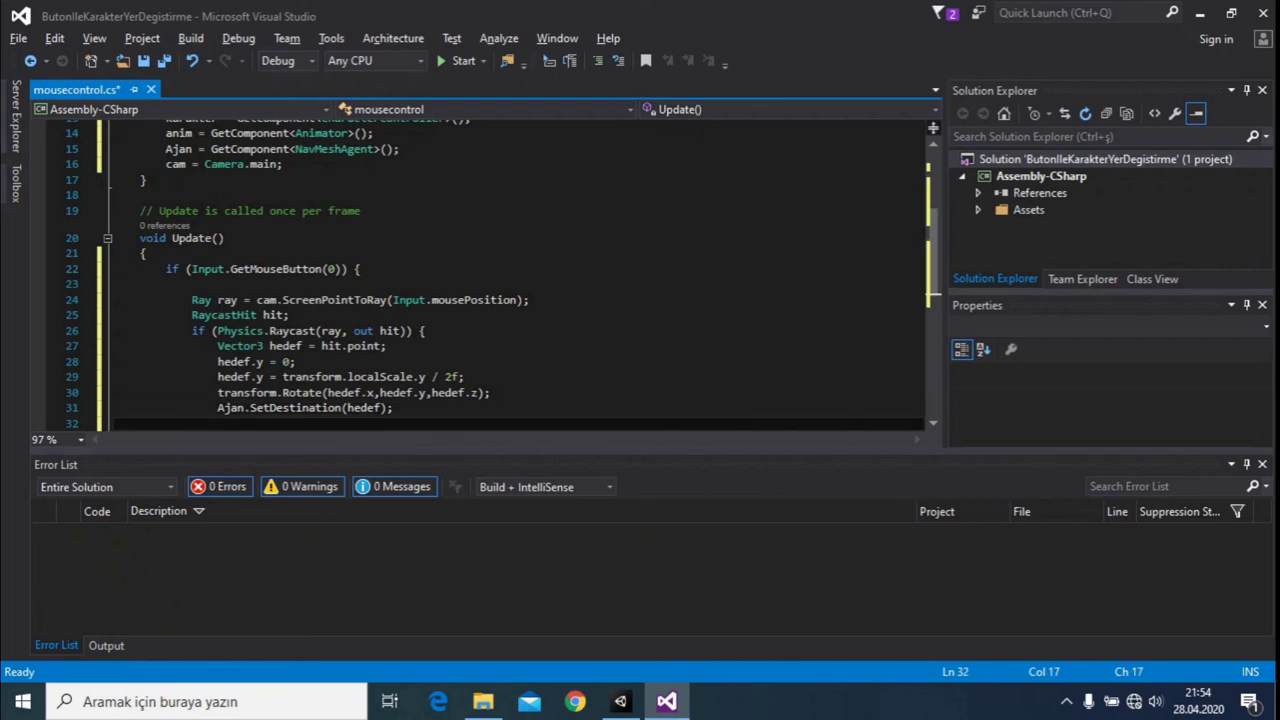
mouse_move(265, 331)
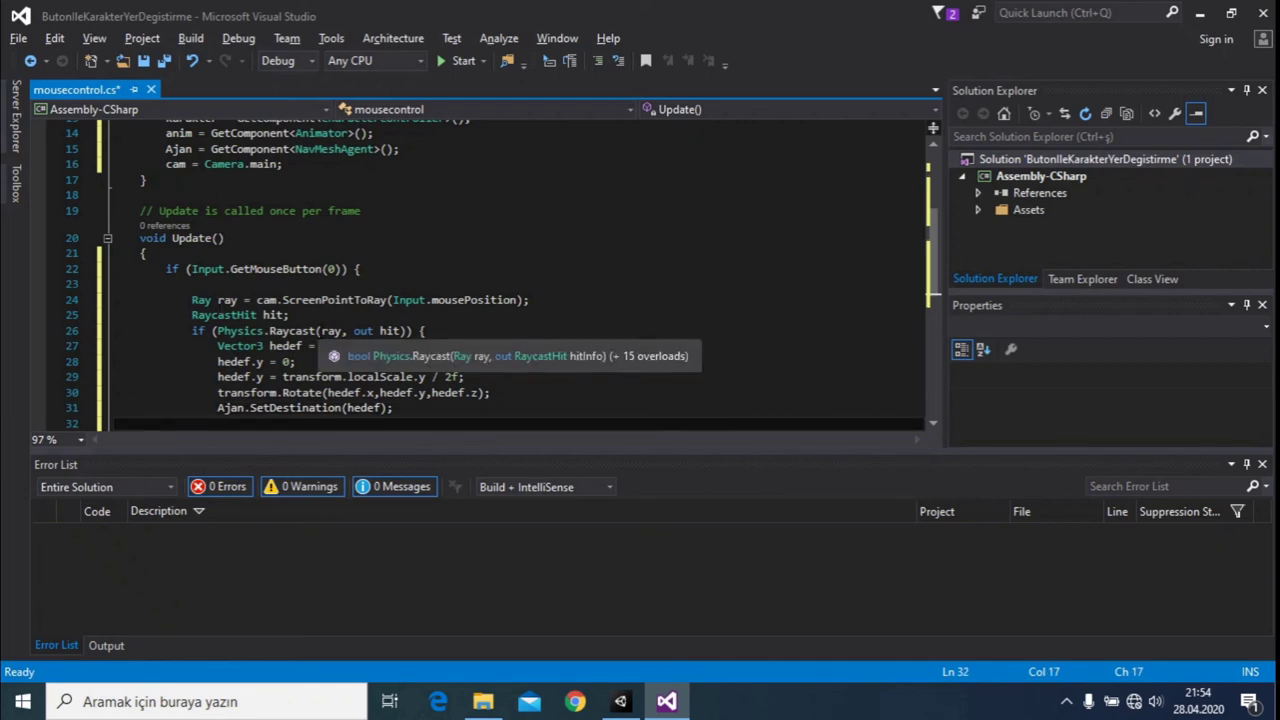
Step: Add anim.SetBool("yuru", true); on the line below the SetDestination call
text(an)
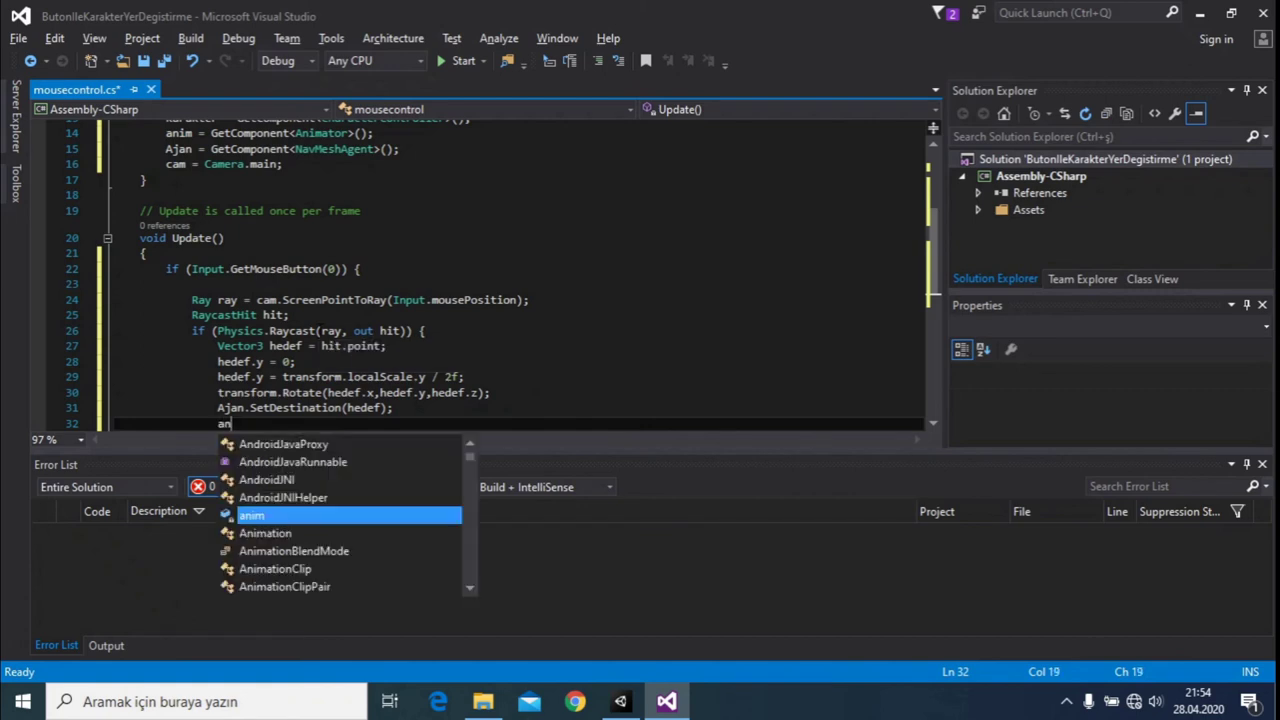
text(im.)
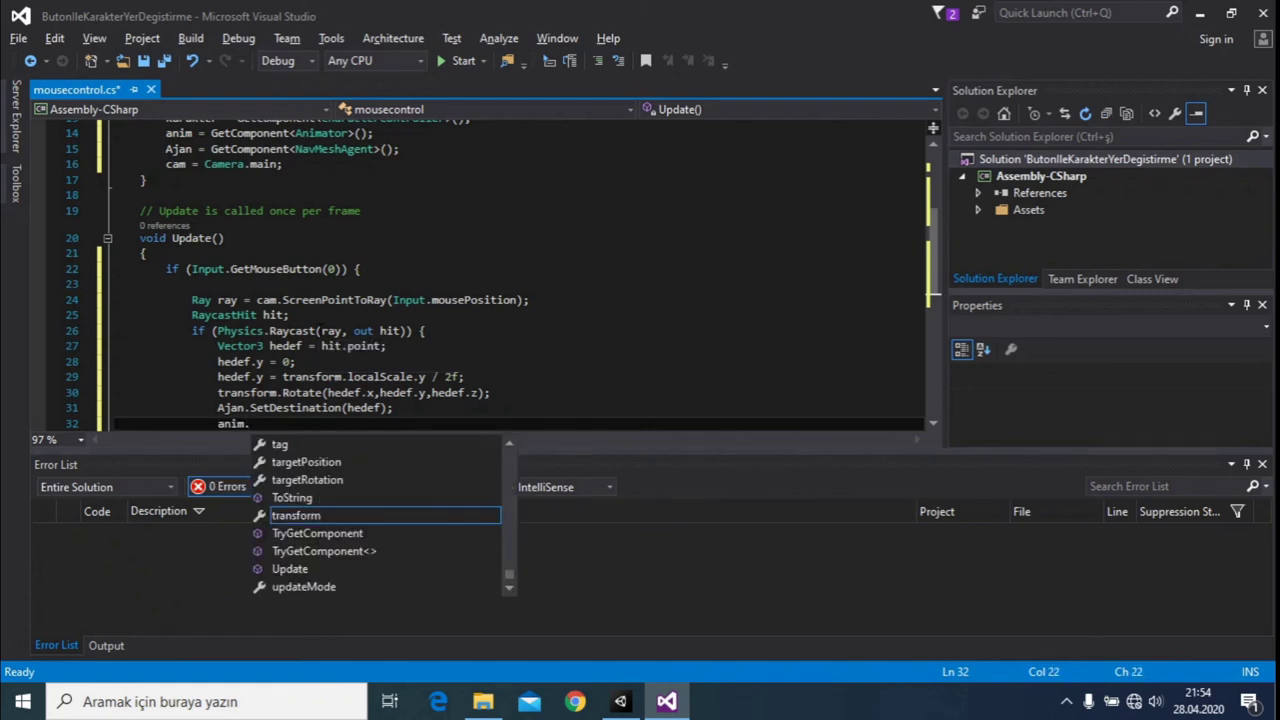
text(set)
key(Down)
text(()
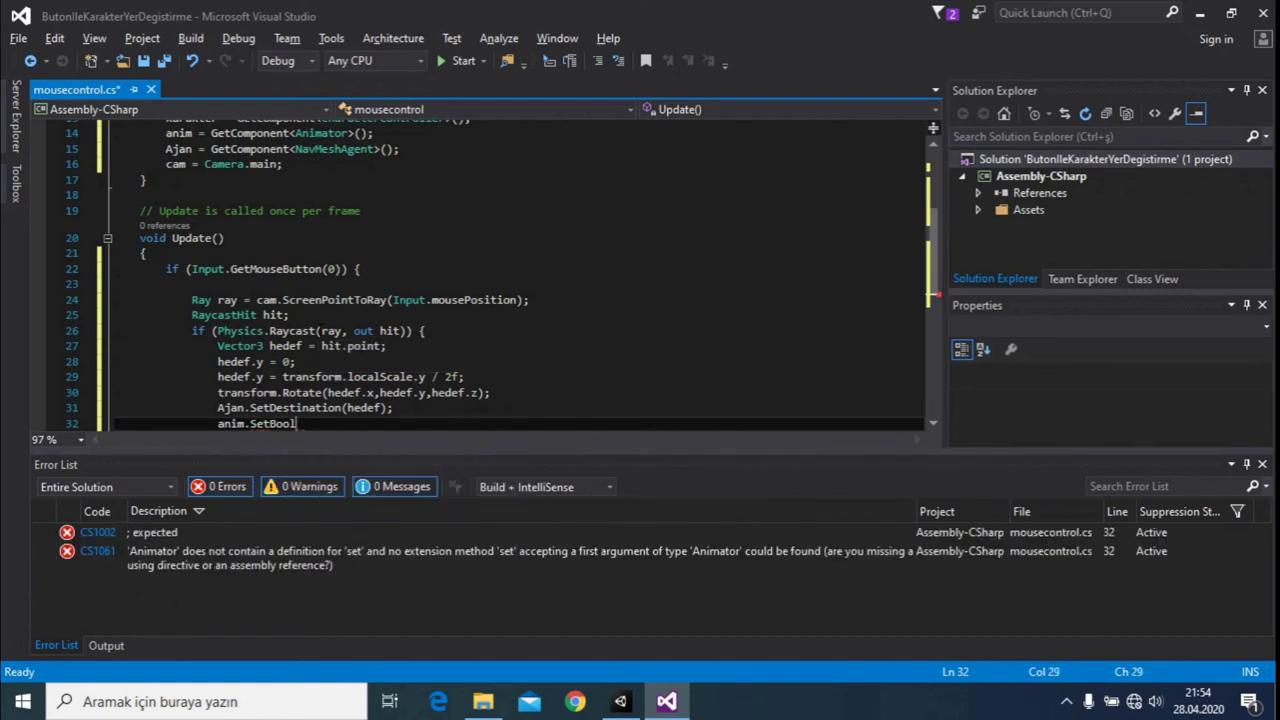
text("yuru", true);)
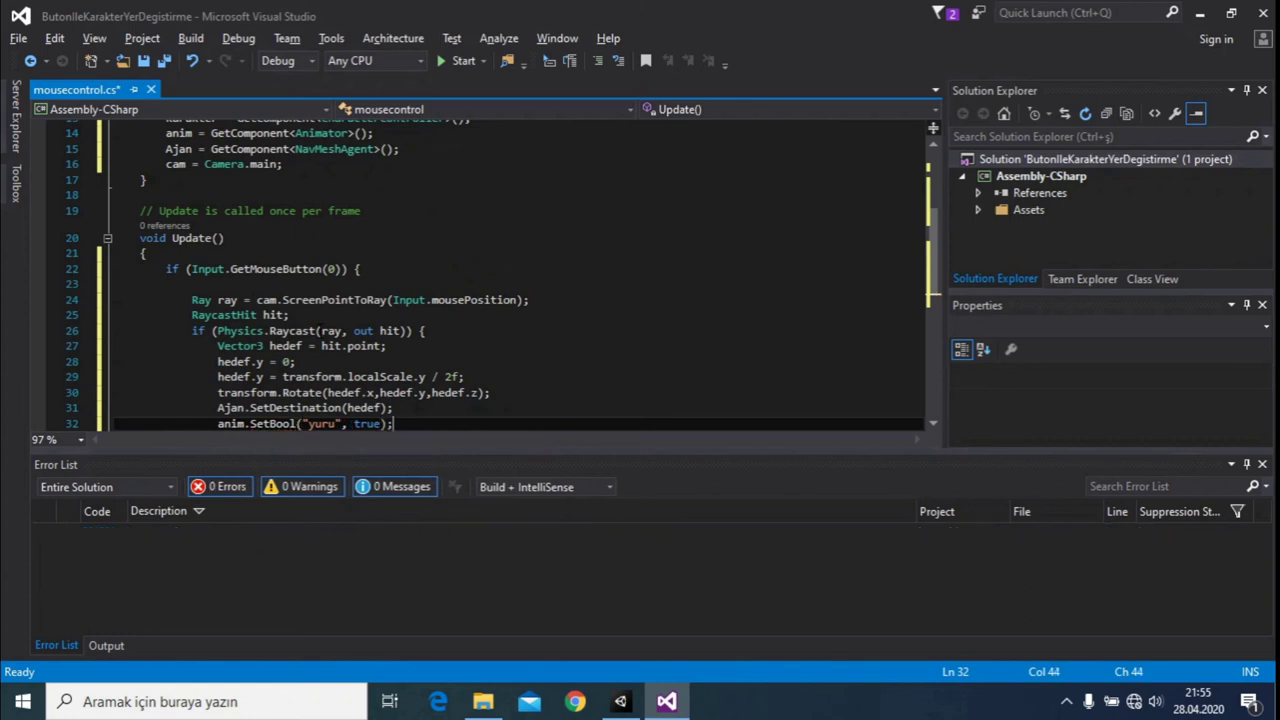
key(Return)
Step: Close the Raycast block and the mouse-click block with two closing braces
text(})
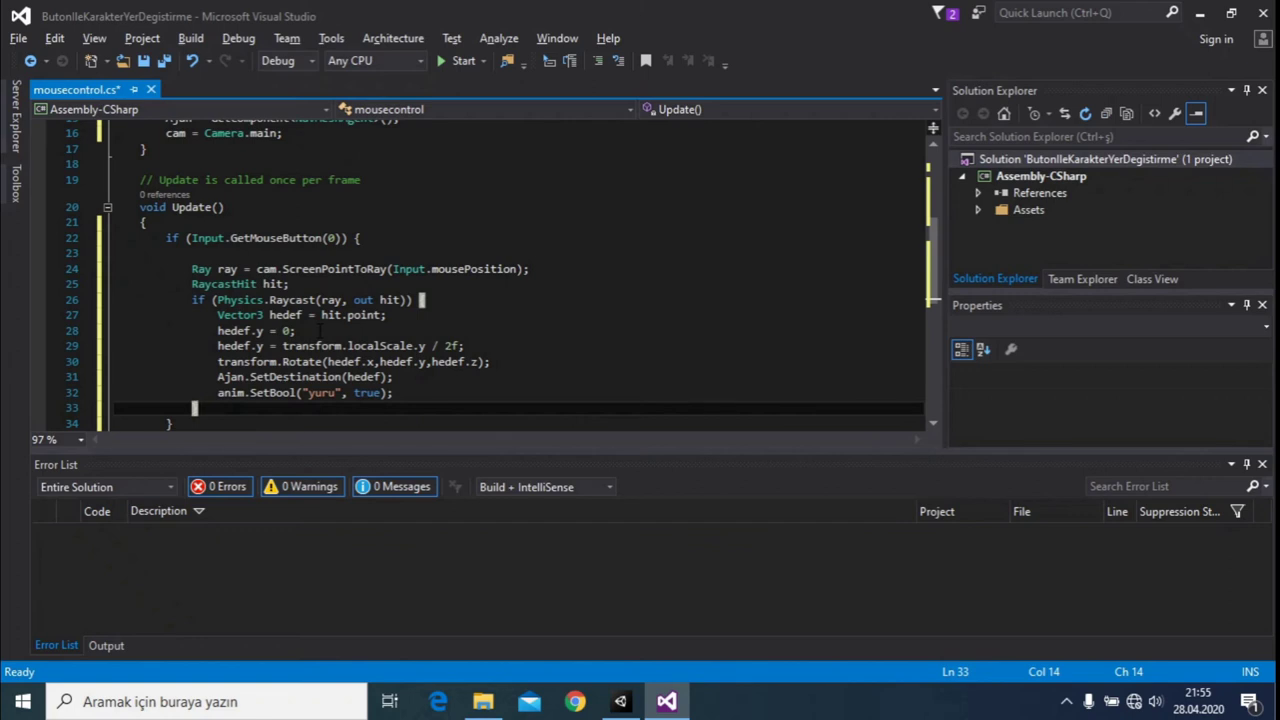
key(Return)
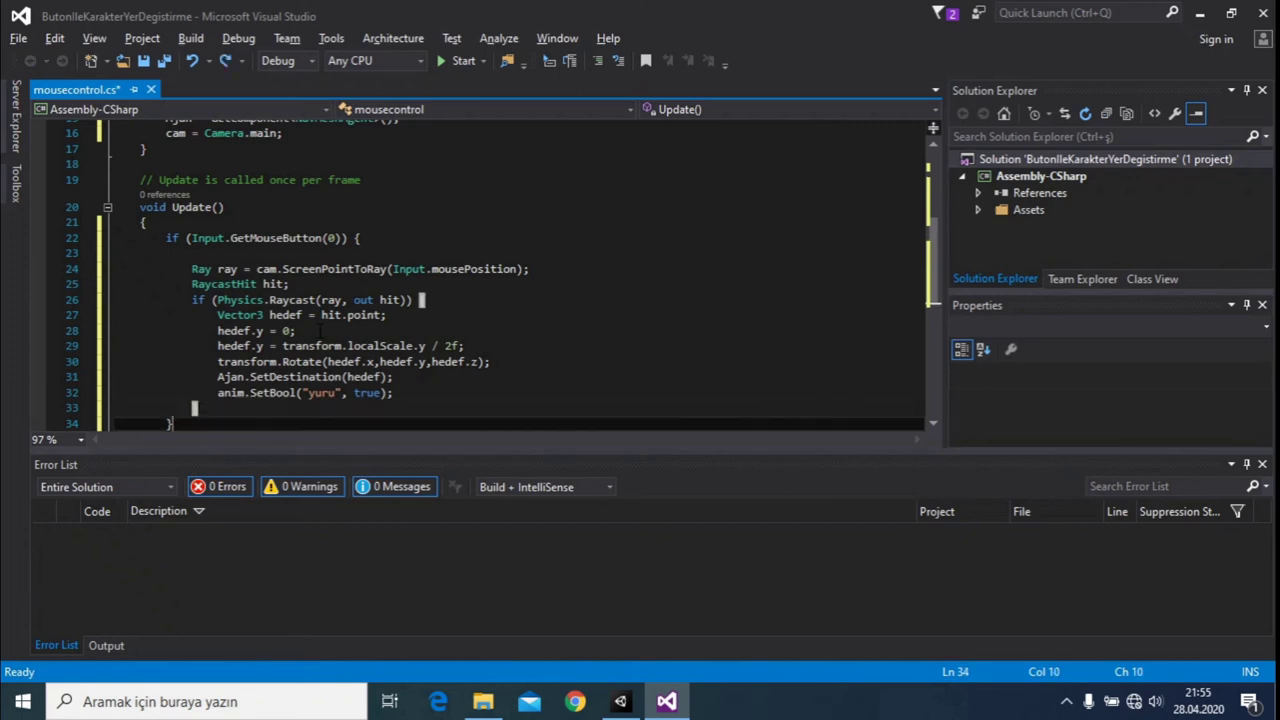
text(})
key(Return)
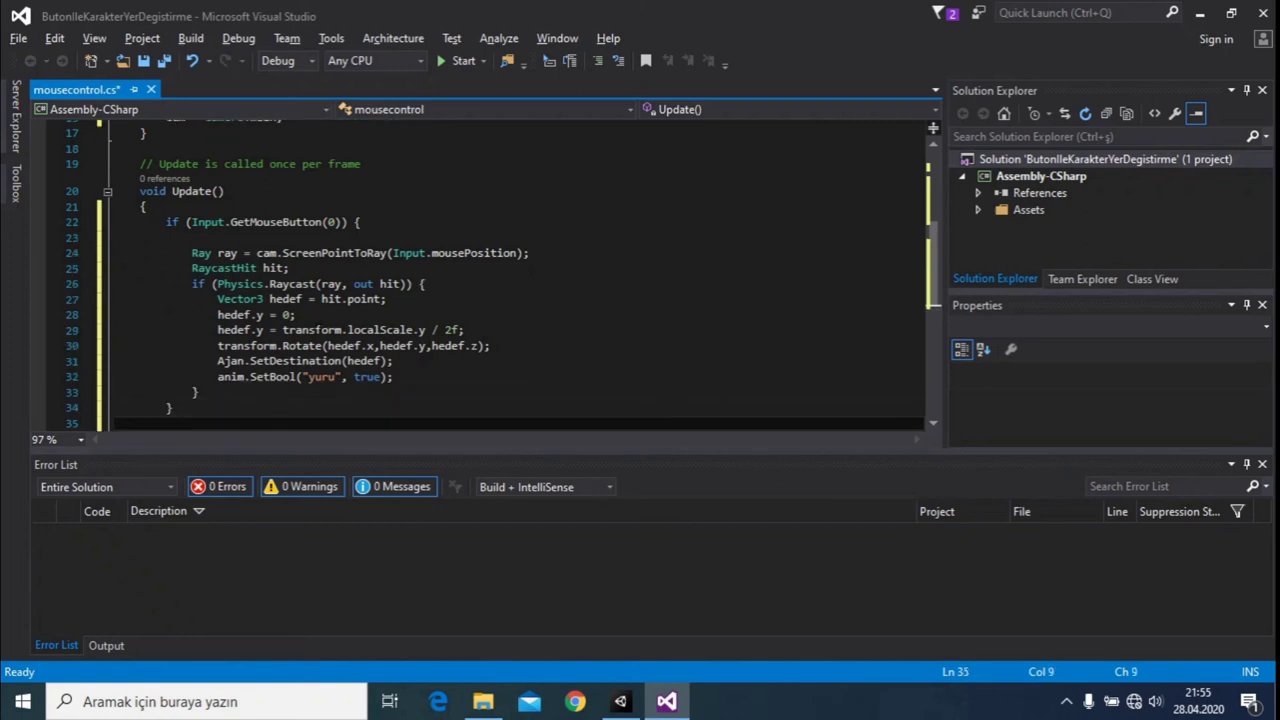
Step: Insert an empty if () { } block after the mouse-click block
text(if)
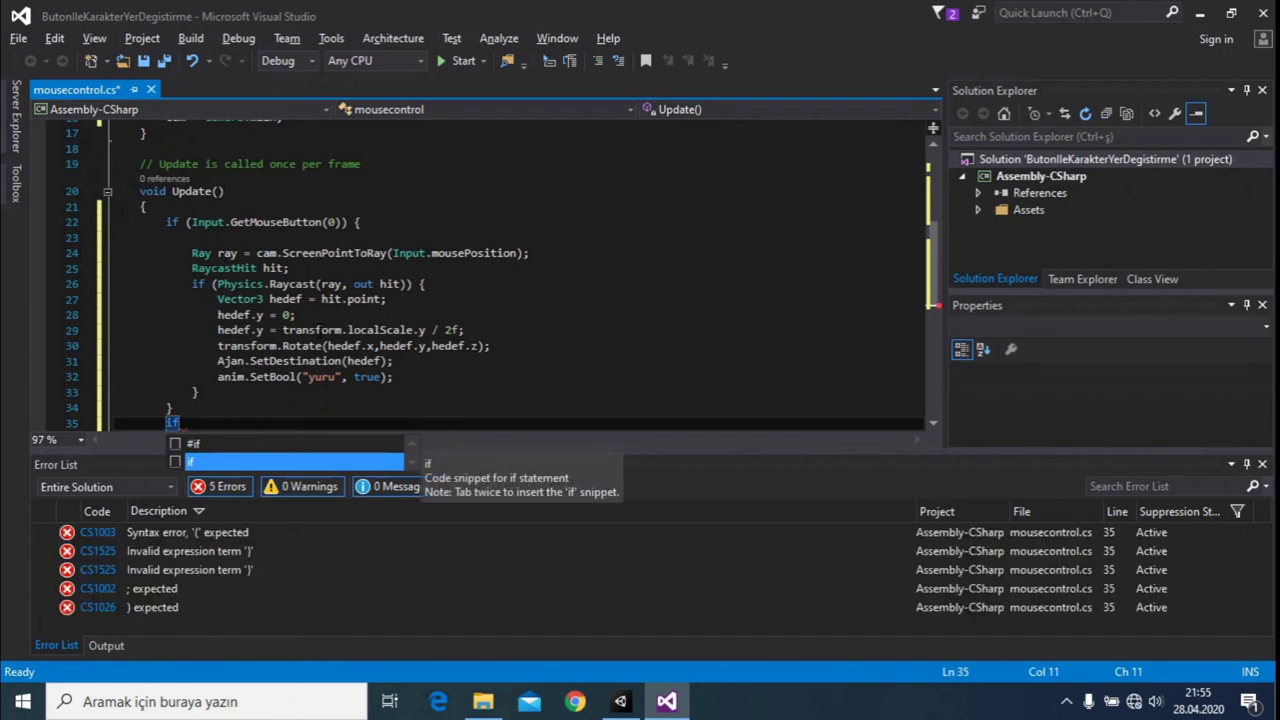
text( ()
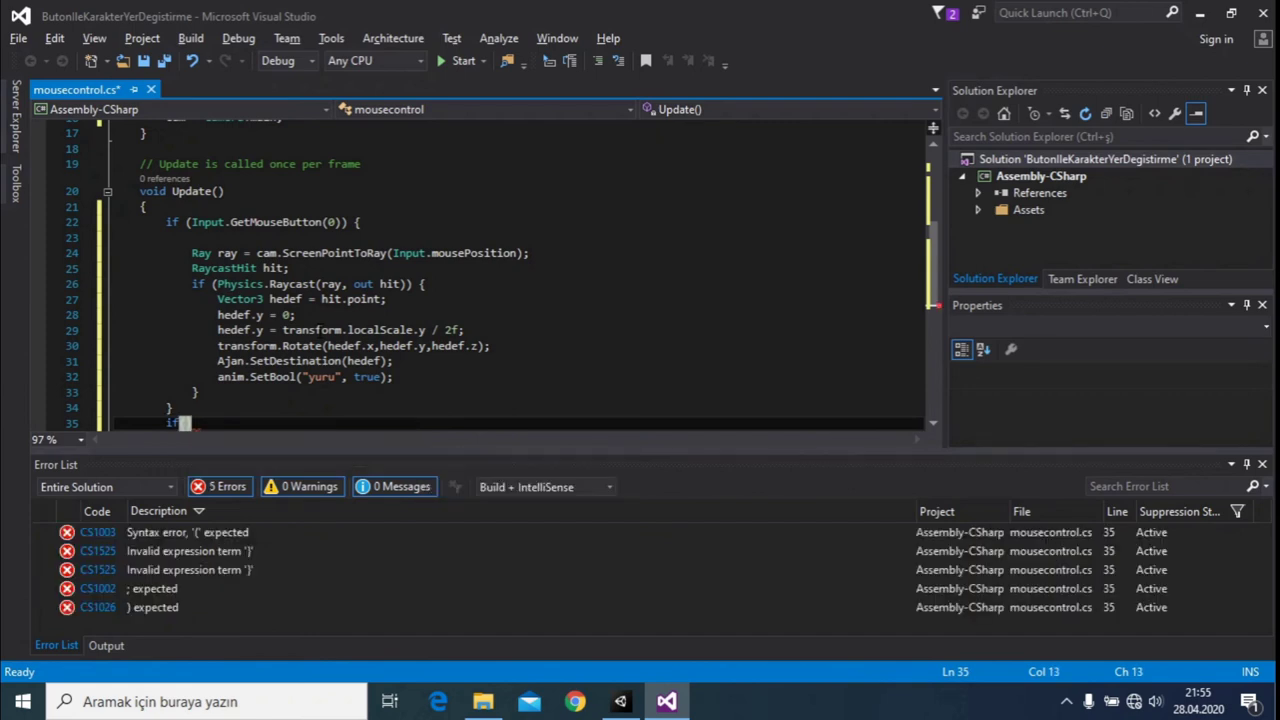
text() {)
key(Left)
key(Return)
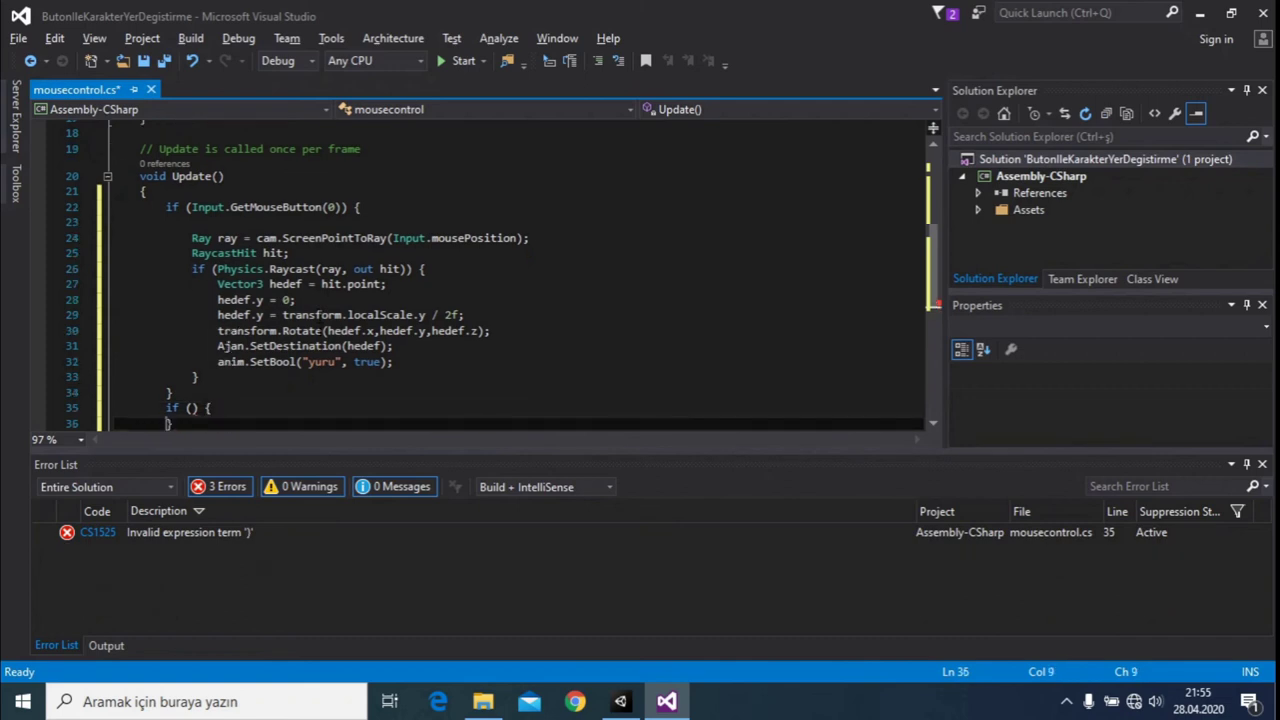
key(Up)
key(Home)
click(185, 392)
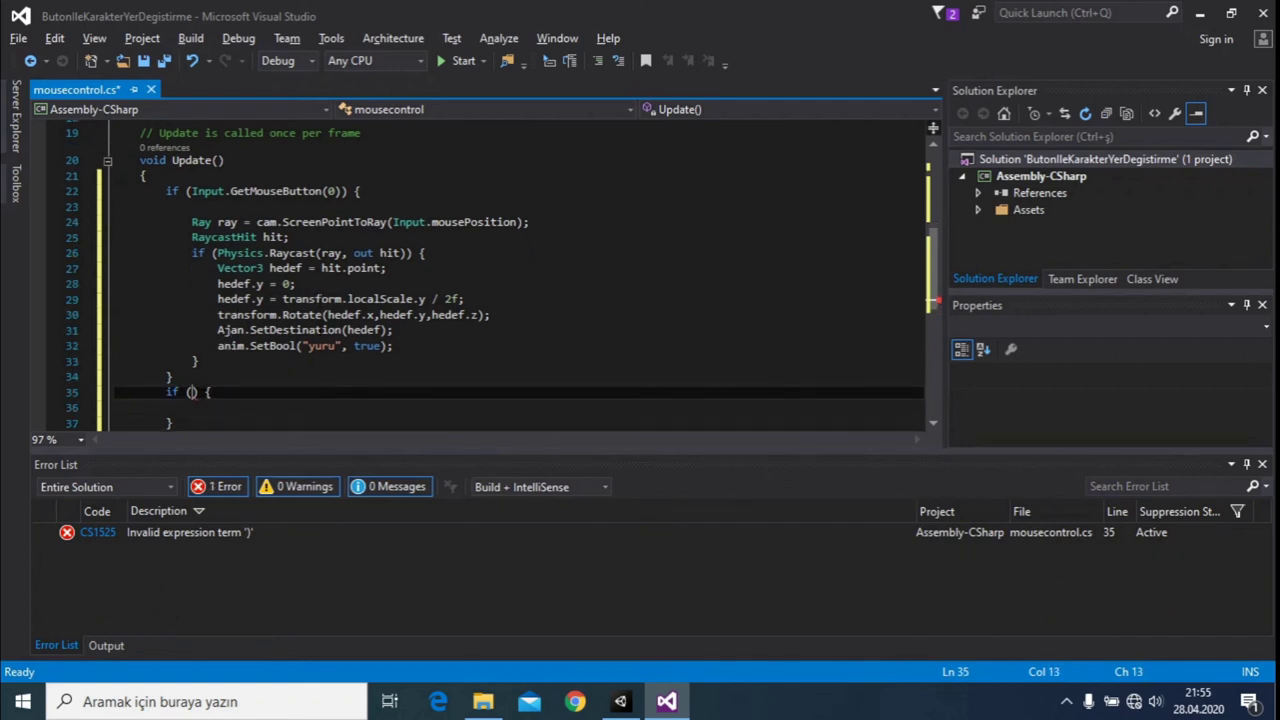
Step: Fill the if condition with Ajan.remainingDistance>Ajan.stoppingDistance using IntelliSense
text(Aja)
key(Tab)
text(.re)
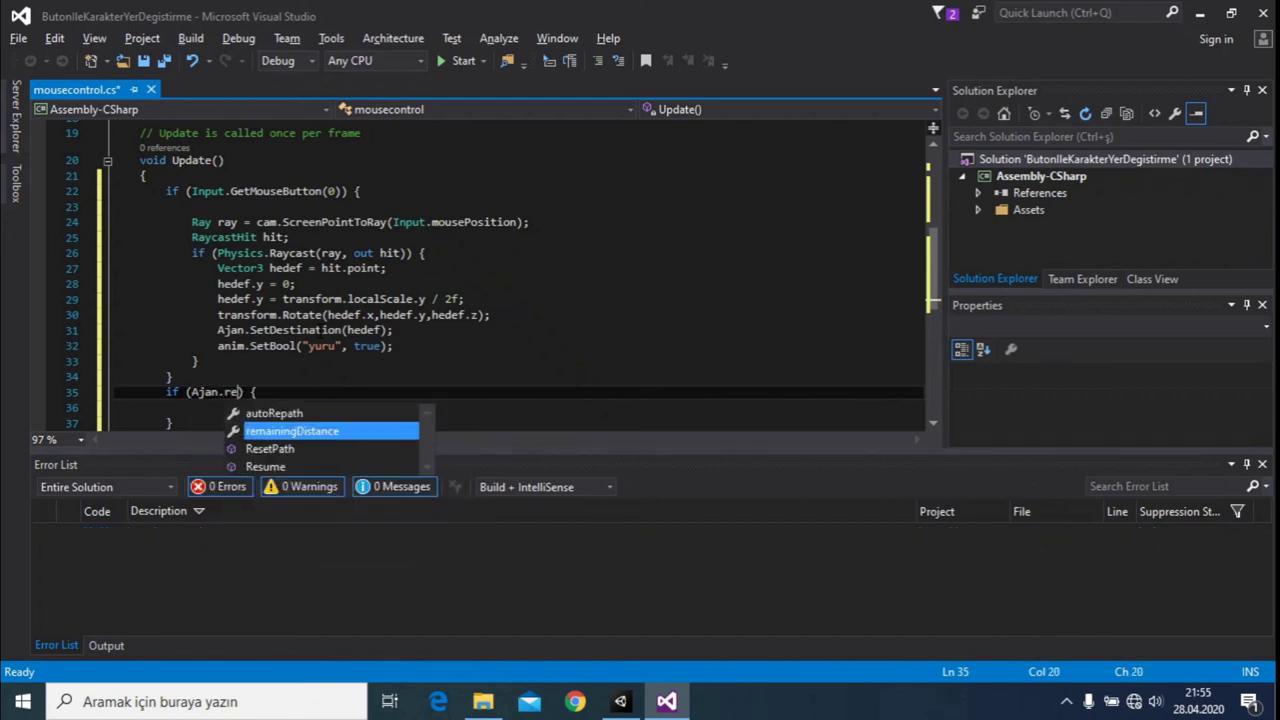
key(Tab)
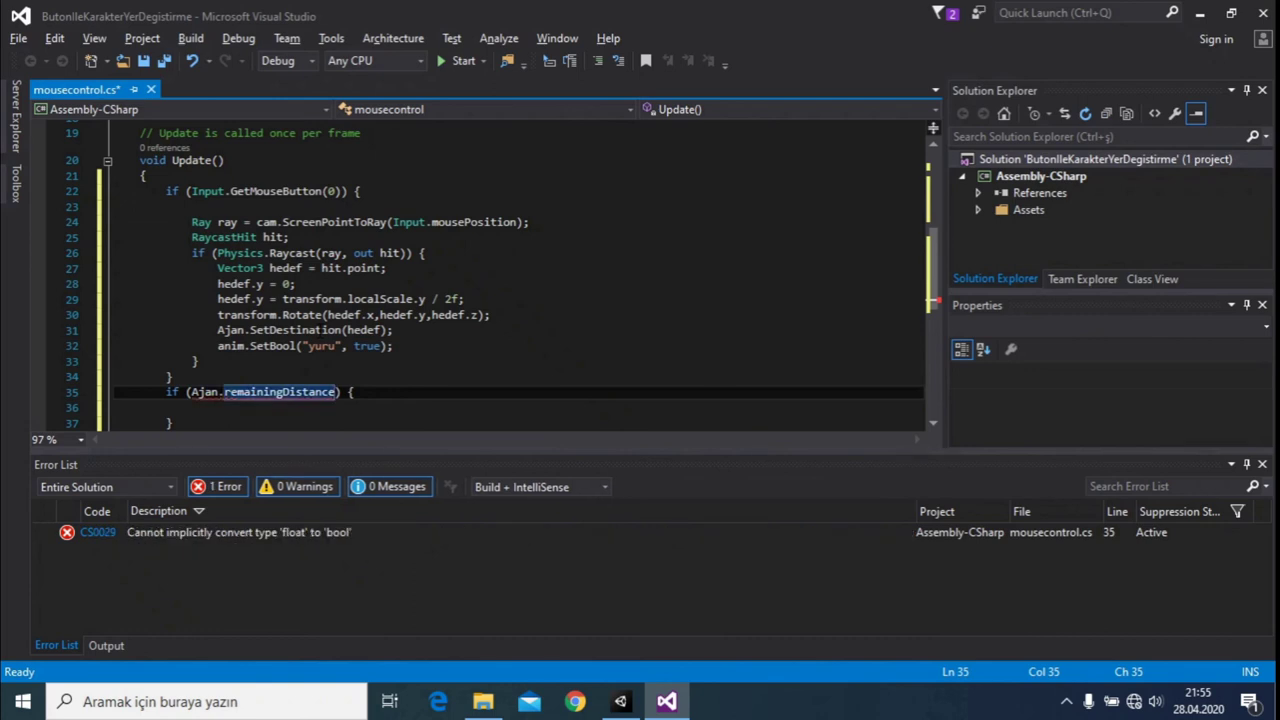
text(>)
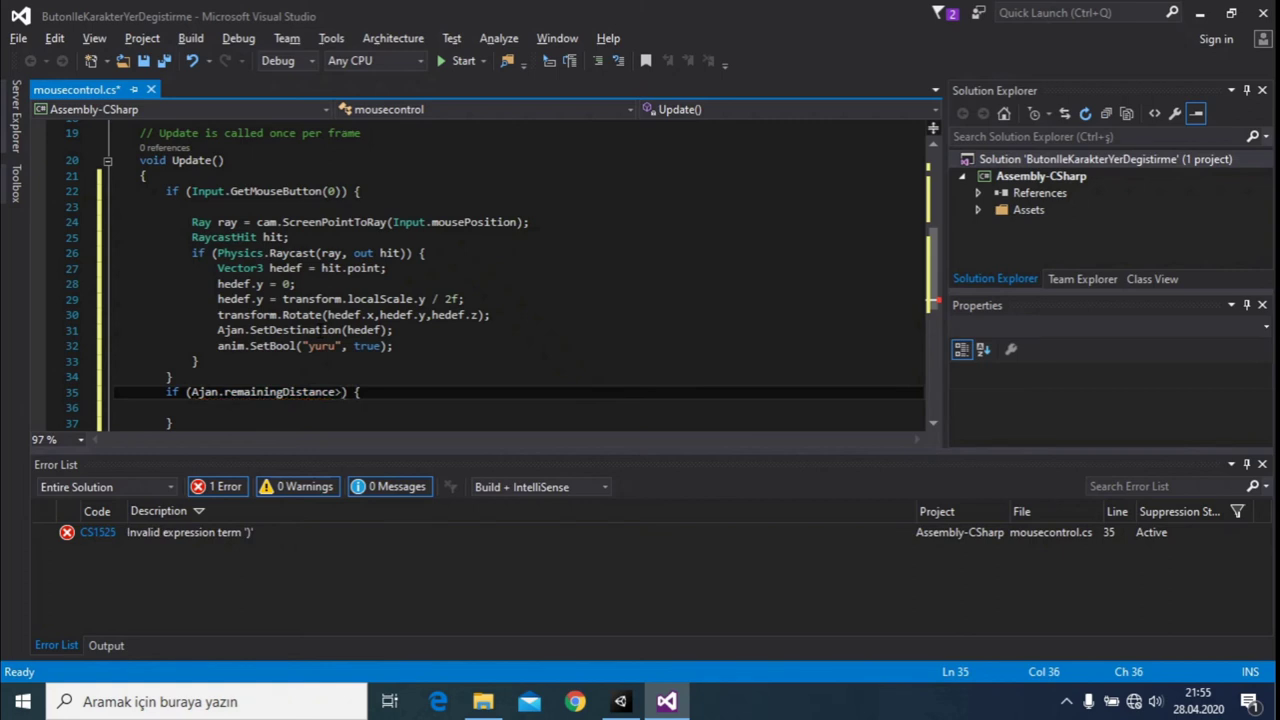
text(Ajan)
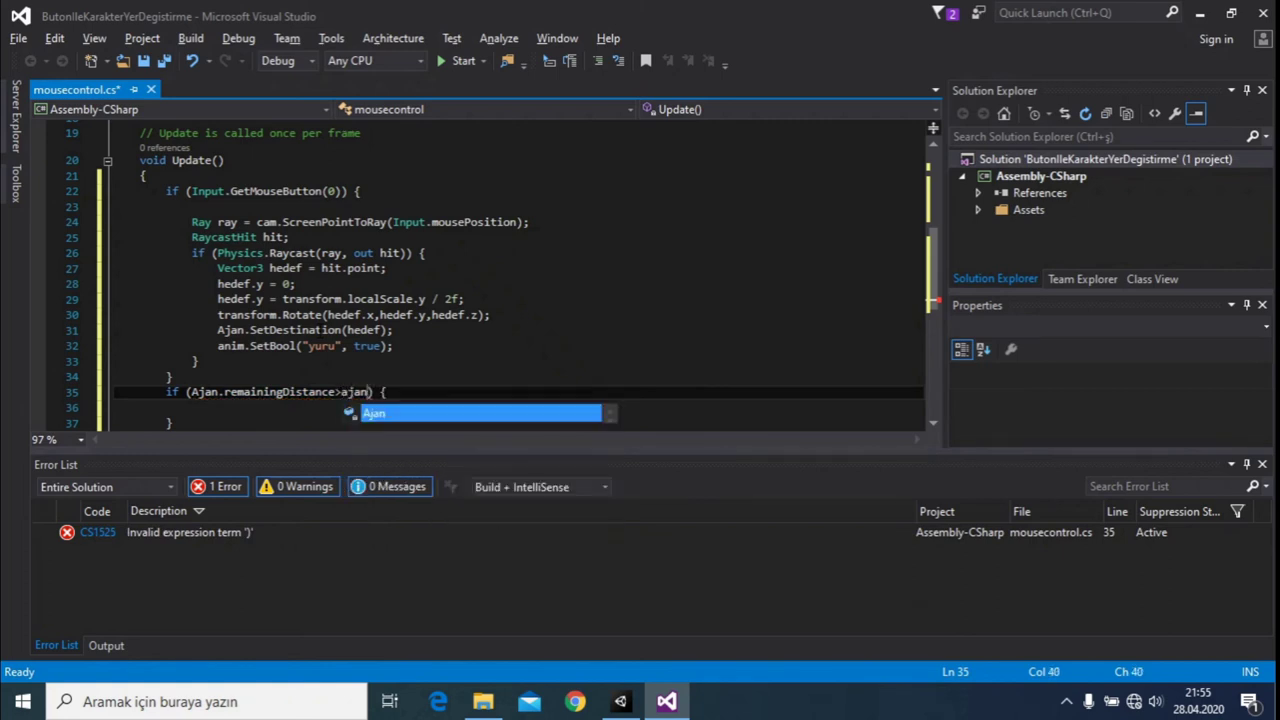
text(.st)
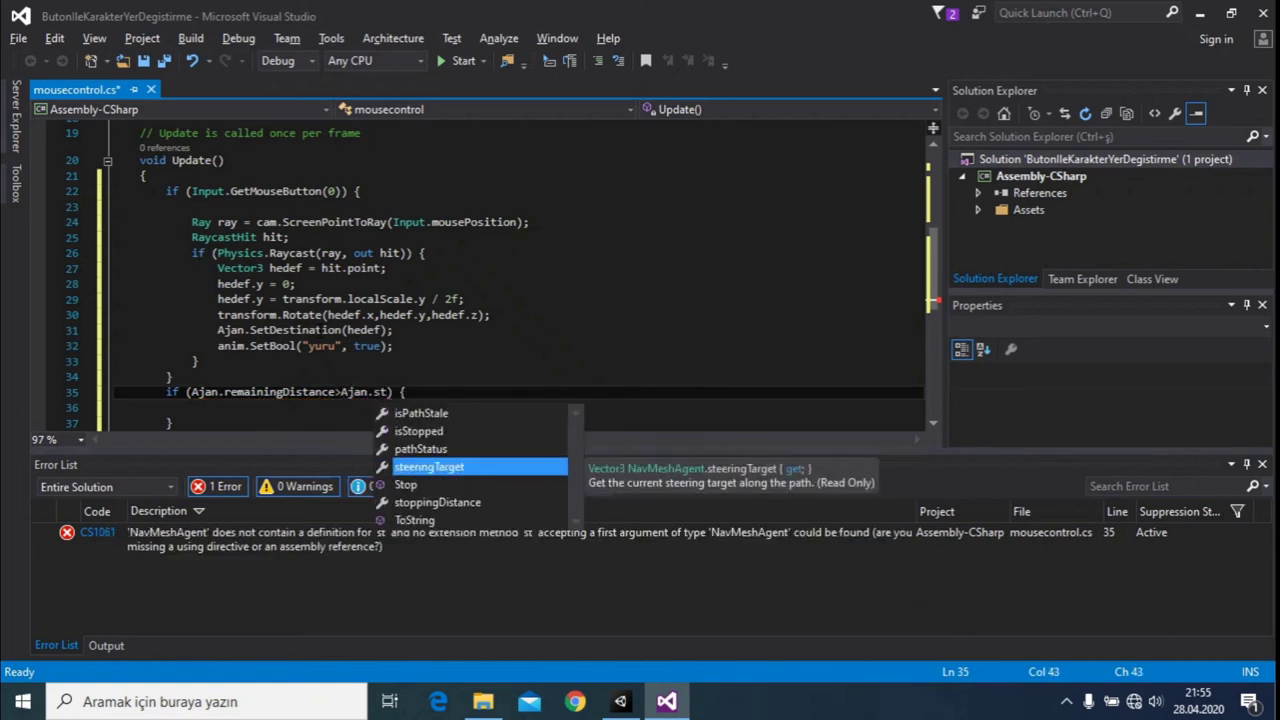
key(Down)
key(Down)
key(Tab)
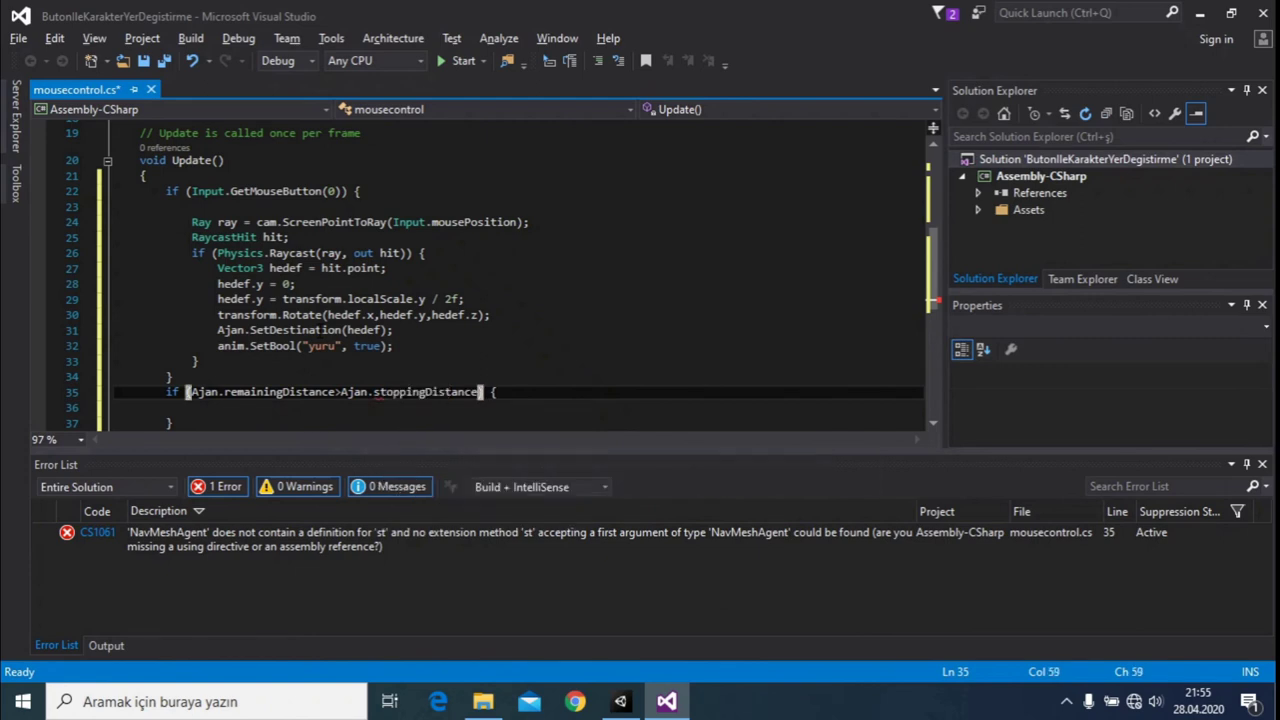
key(Right)
key(Down)
key(Up)
click(192, 407)
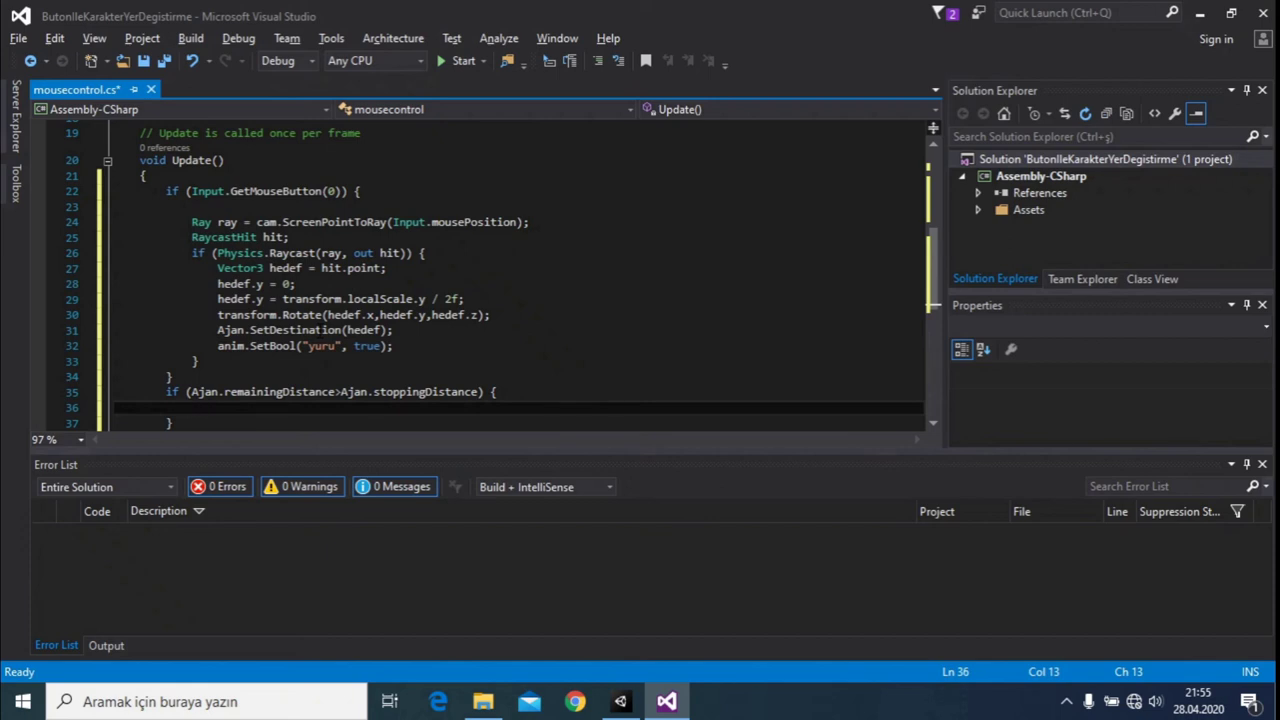
Step: Make the distance-check if body set the "yuru" animation flag to true
text(ani)
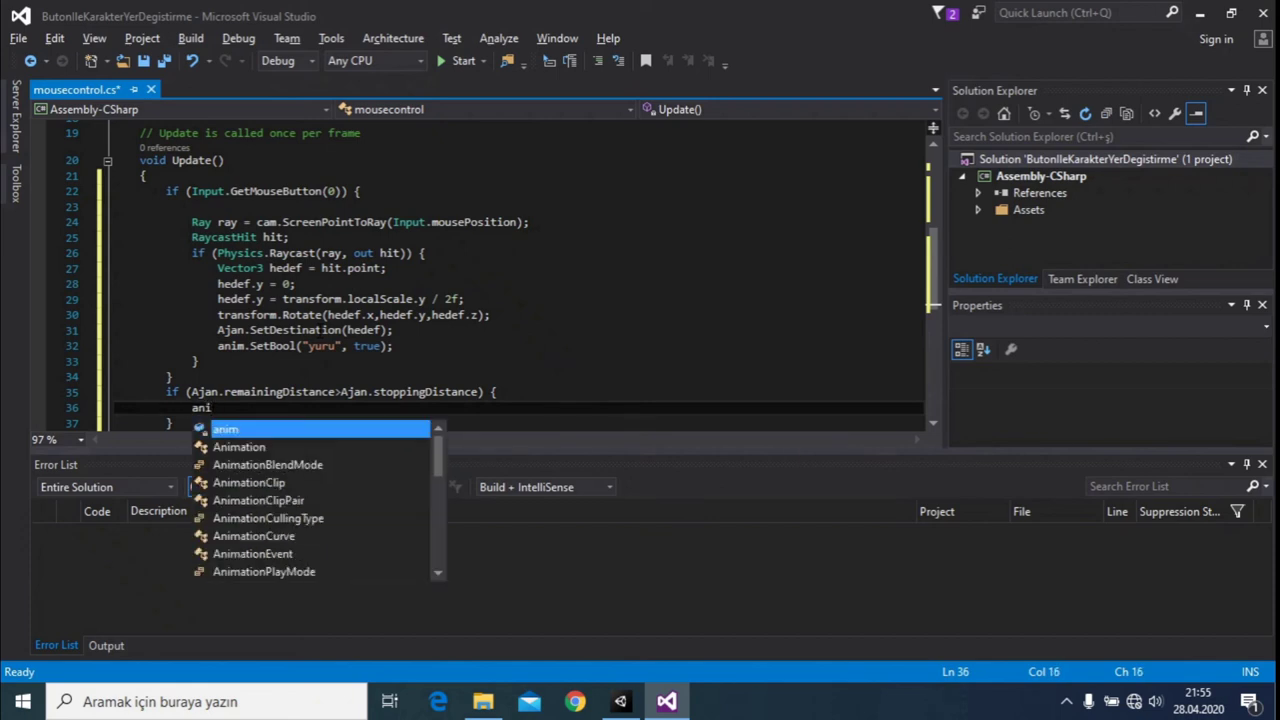
text(m.set)
key(Tab)
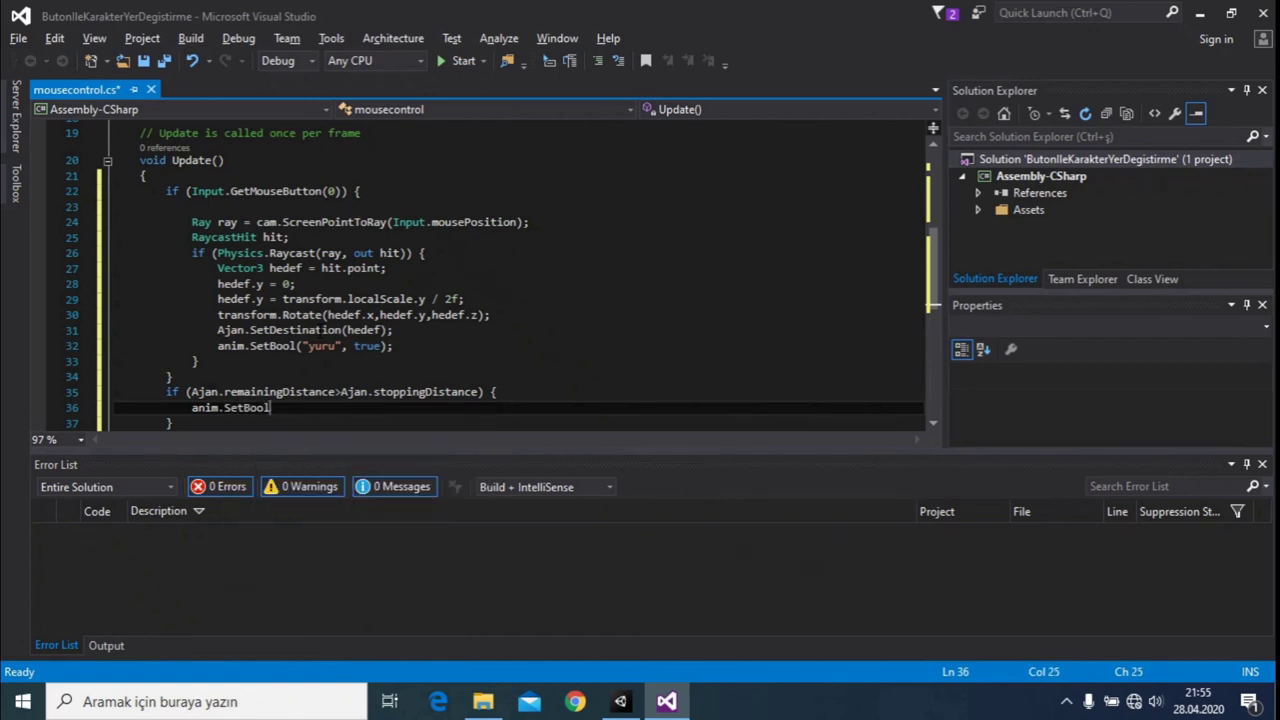
text(=)
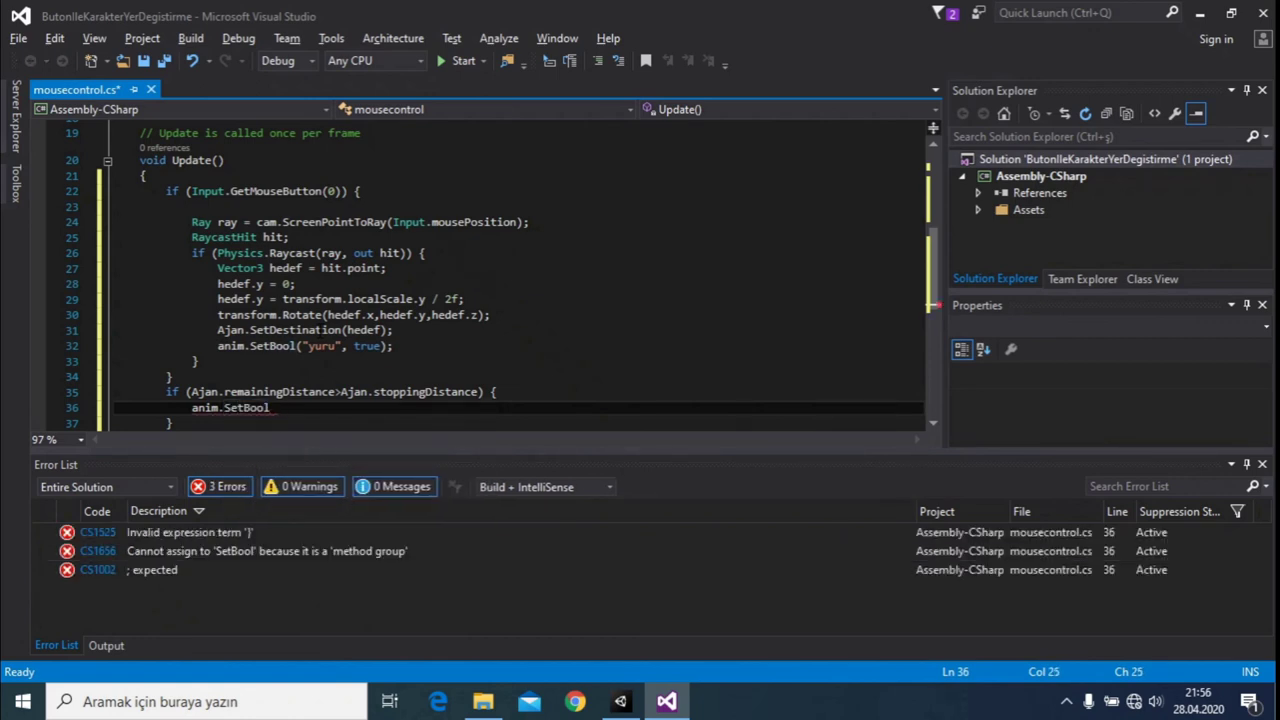
text((")
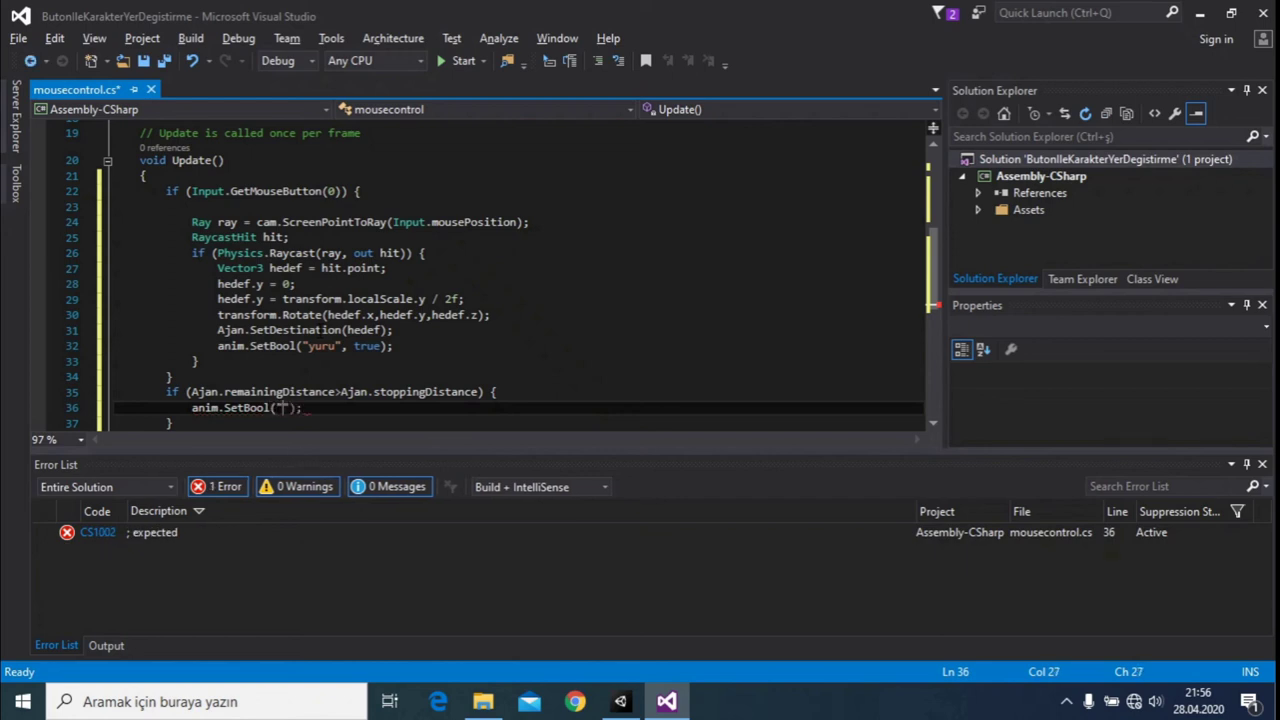
text(yuru")
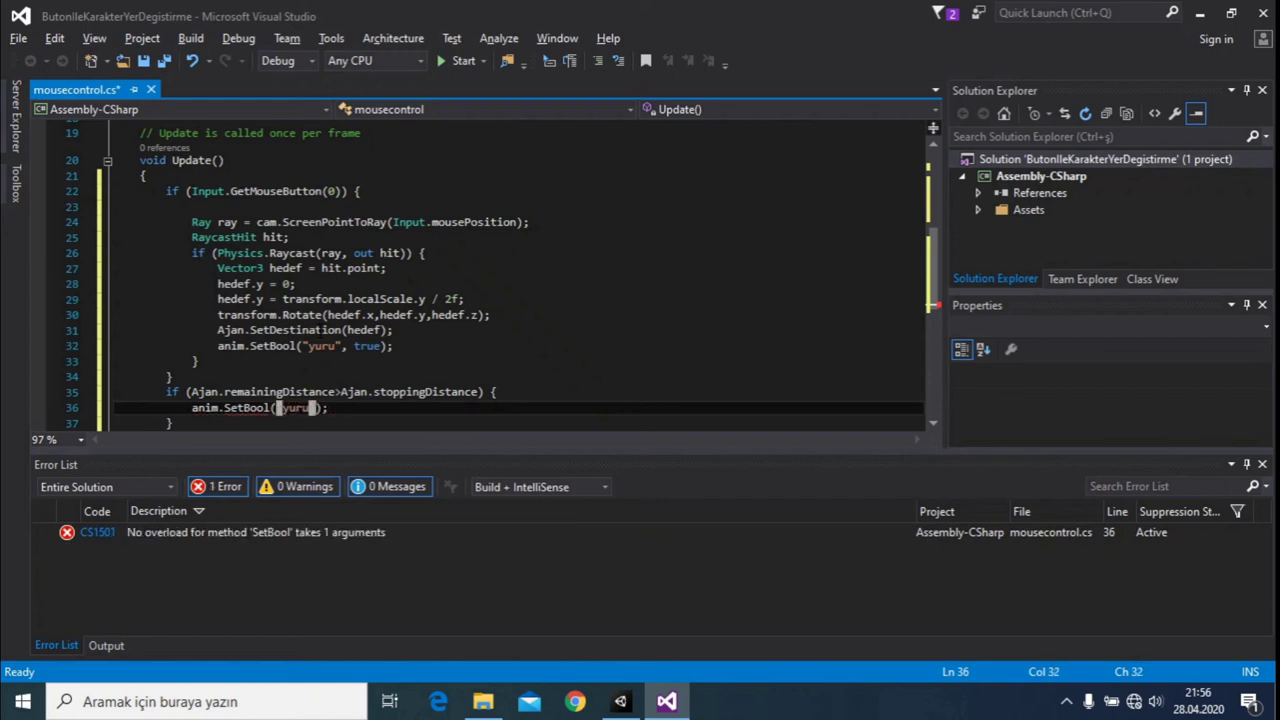
text(true)
key(End)
Step: Add an else branch after the distance-check if block
click(173, 423)
key(Return)
text(else ())
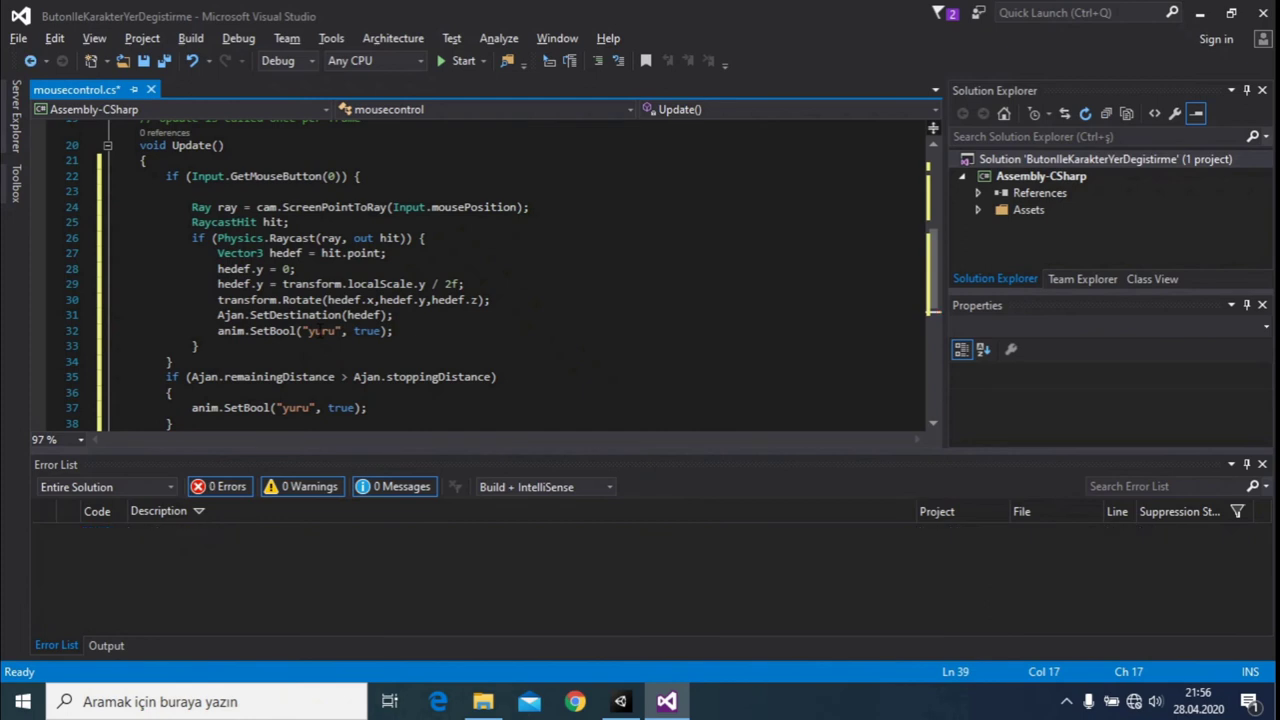
scroll(500, 270, down, 2)
scroll(500, 270, down, 1)
scroll(500, 270, up, 1)
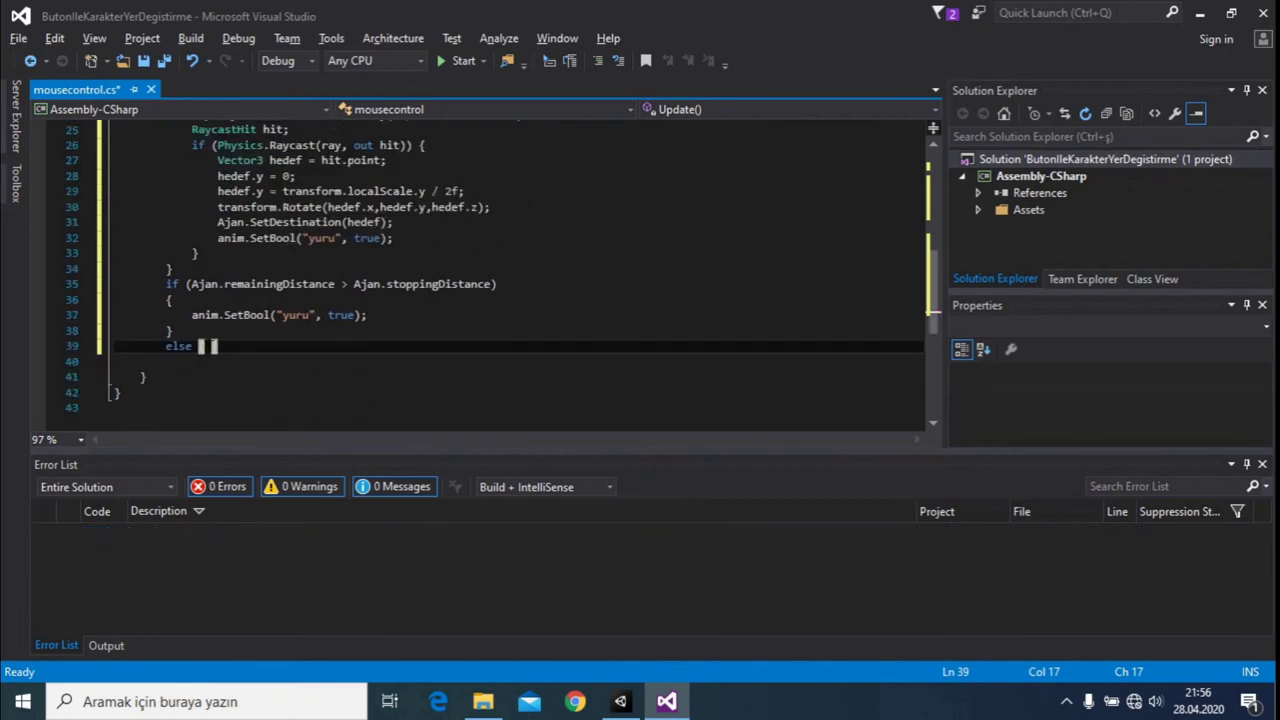
key(Return)
click(166, 376)
key(Up)
Step: Make the else branch call anim.SetBool("yuru", false); and save mousecontrol.cs
text(anim)
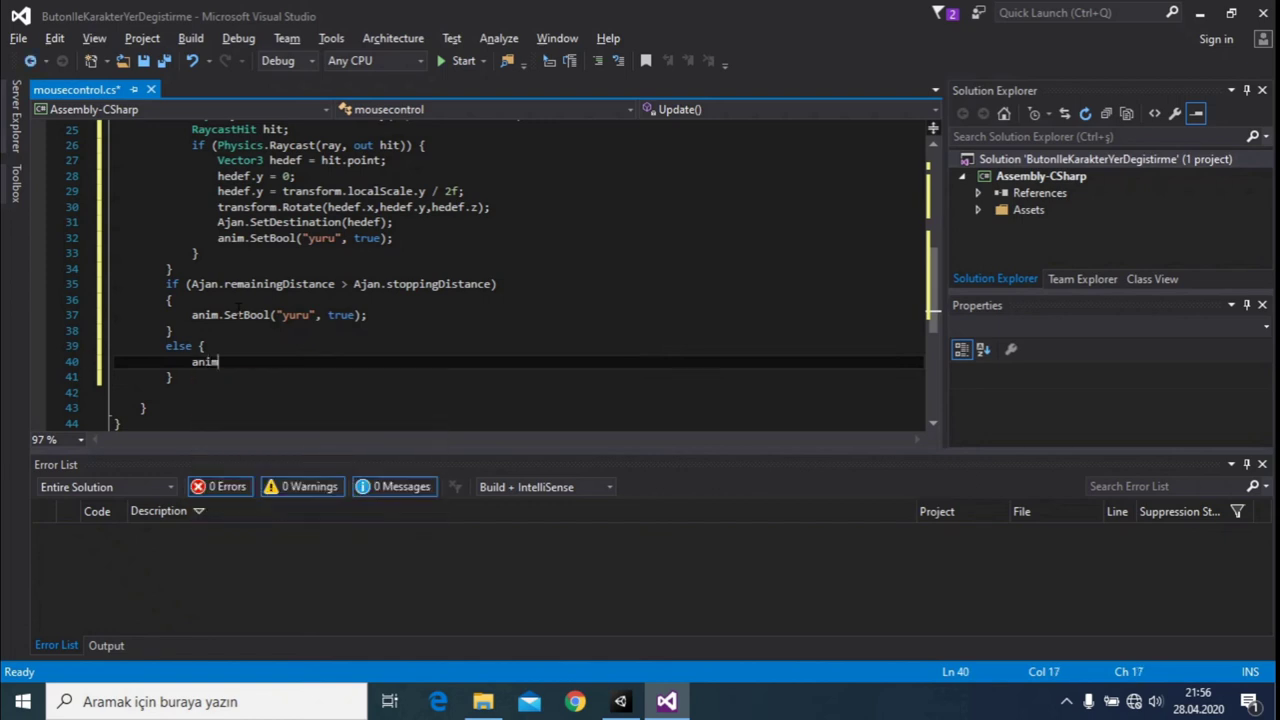
text(.SetB)
key(Tab)
text(("yuru", )
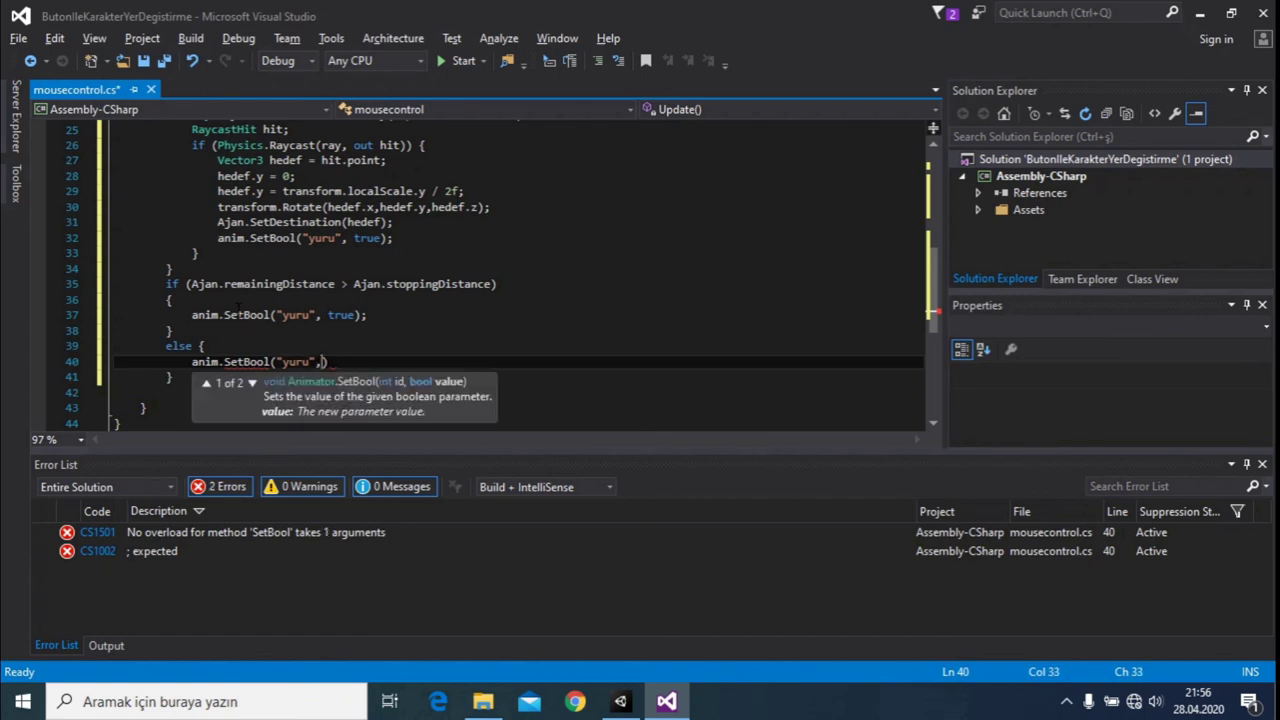
text(false))
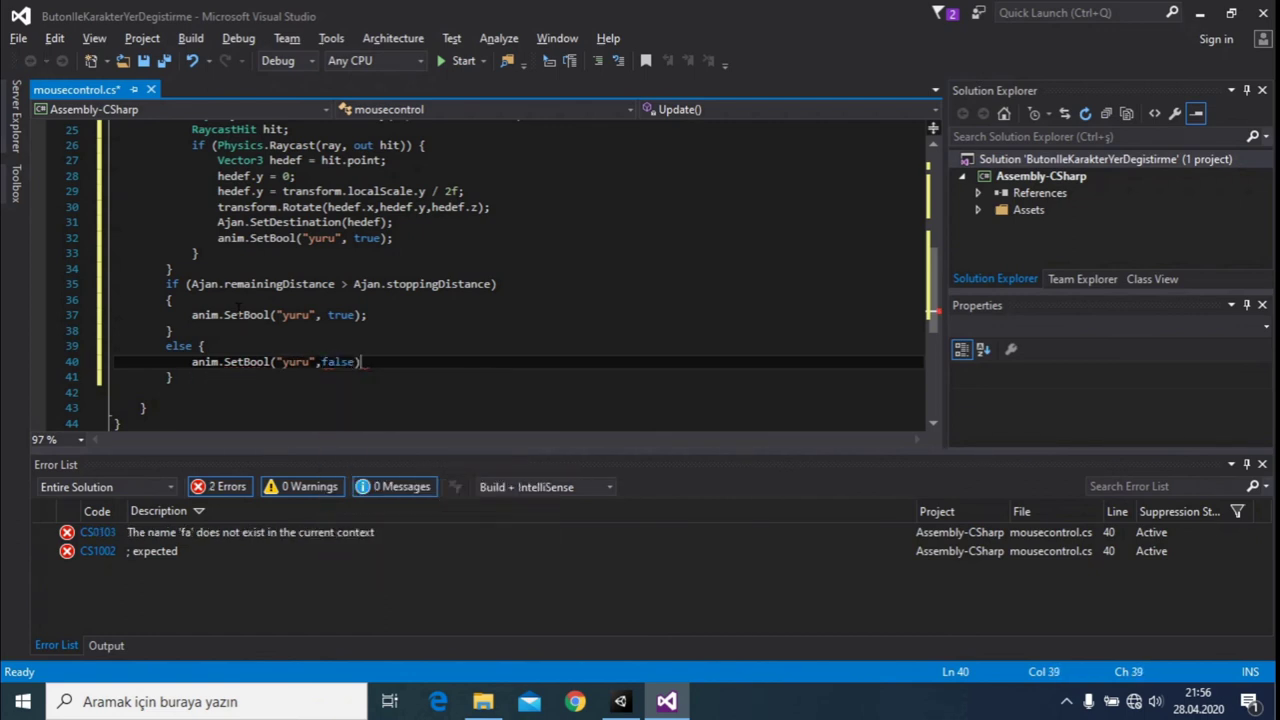
text(;)
key(ctrl+s)
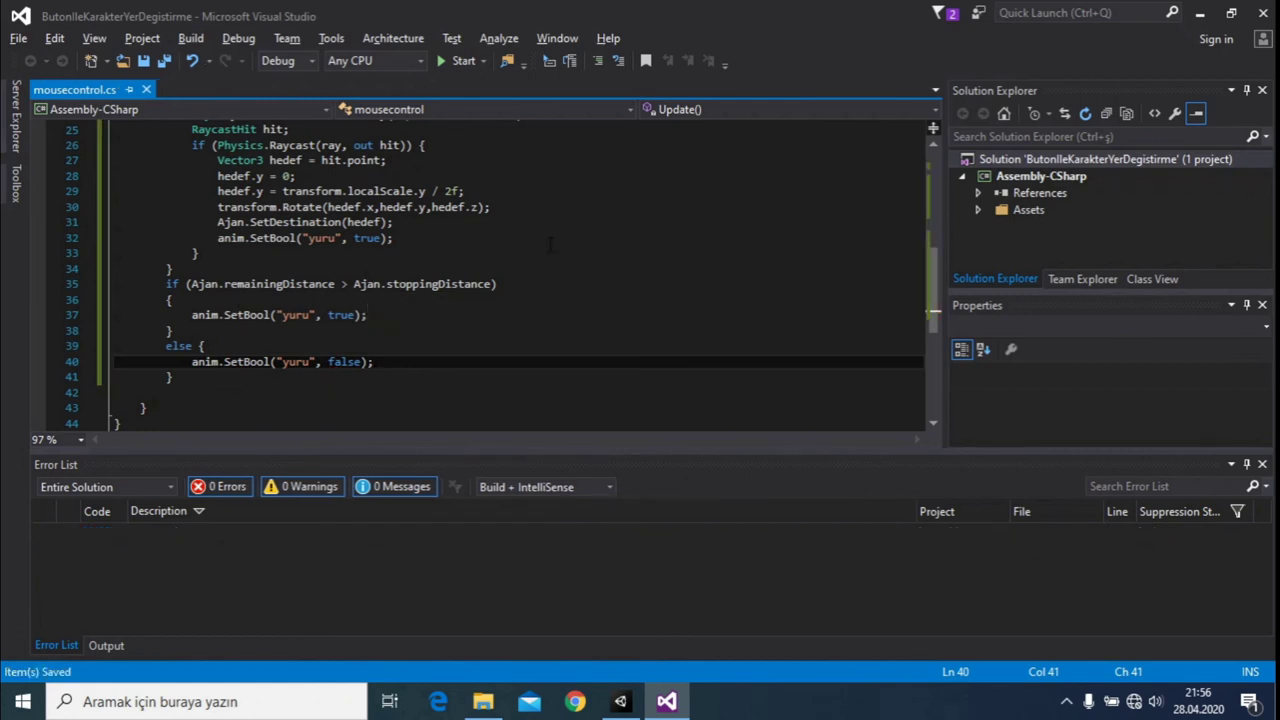
key(alt+Tab)
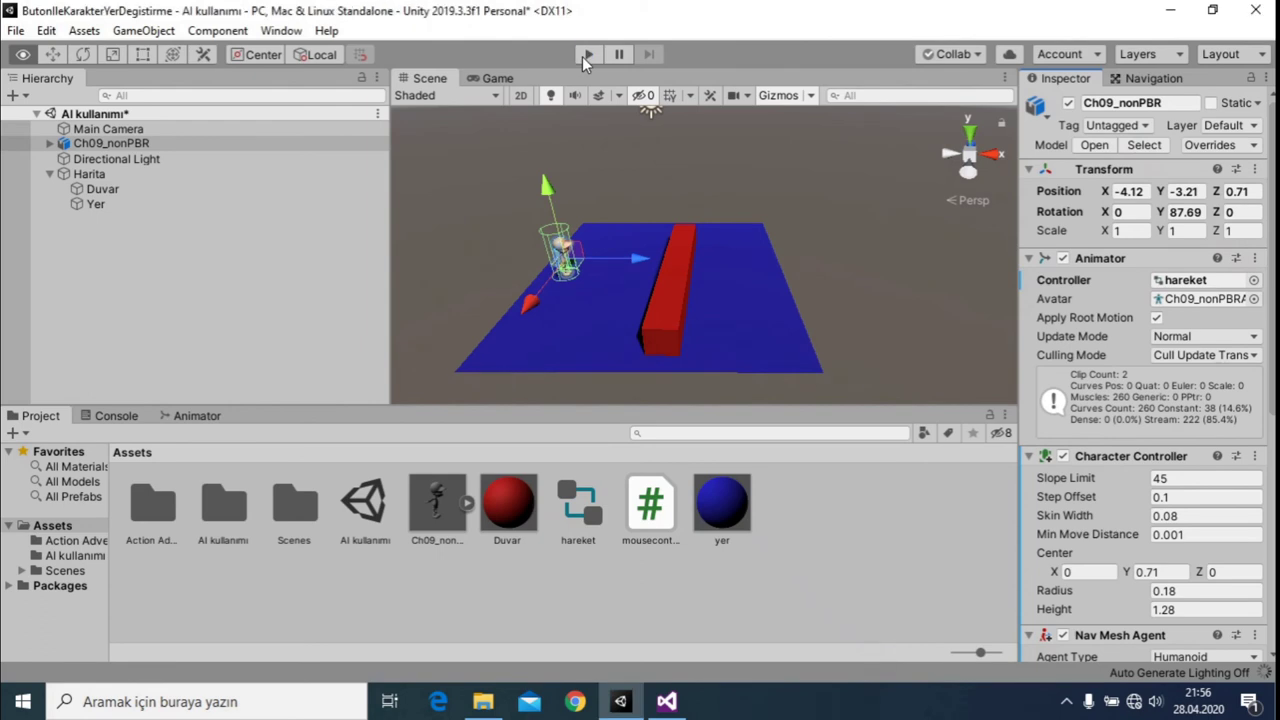
Step: Play the scene, walk the character to a floor spot and toward the red wall, then stop
click(582, 56)
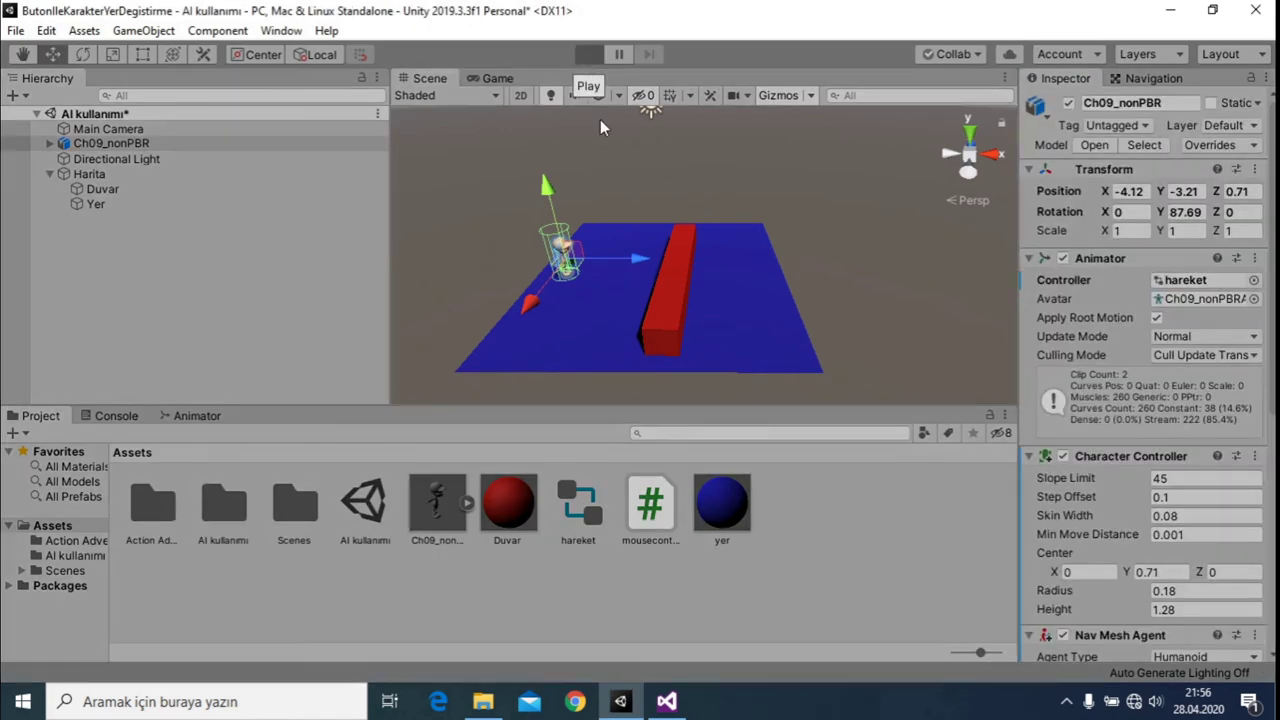
click(659, 296)
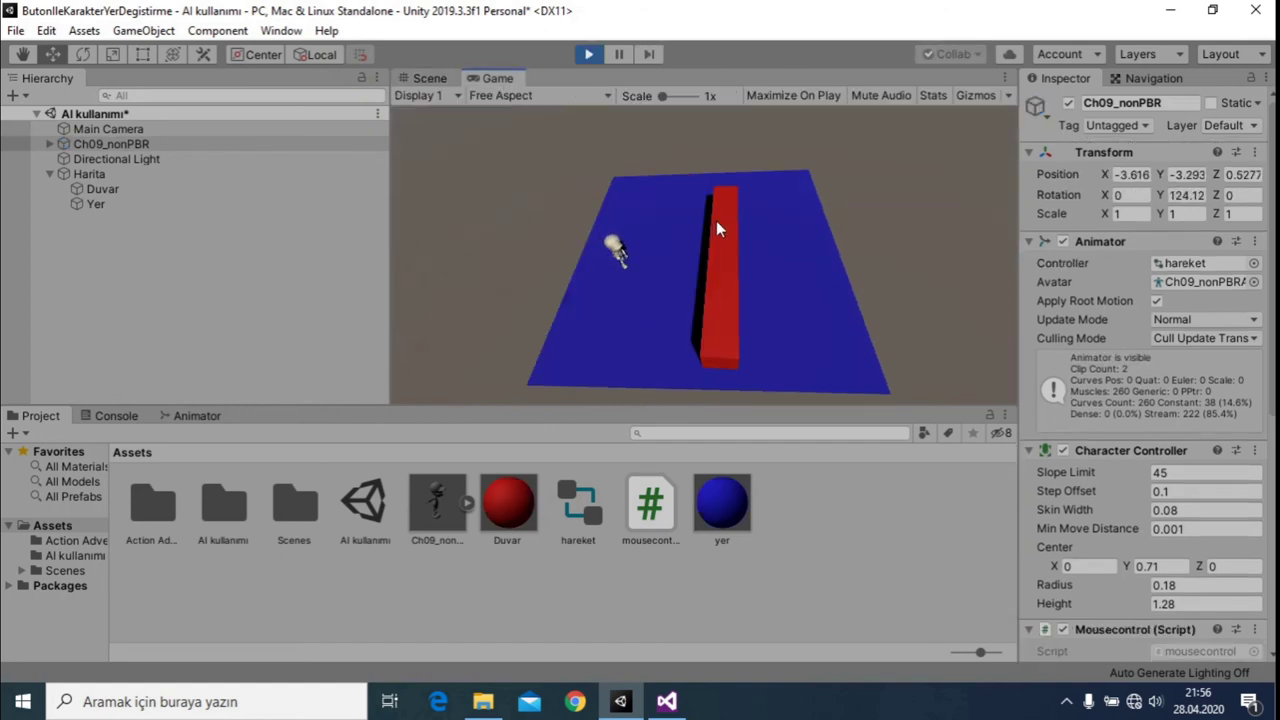
click(727, 180)
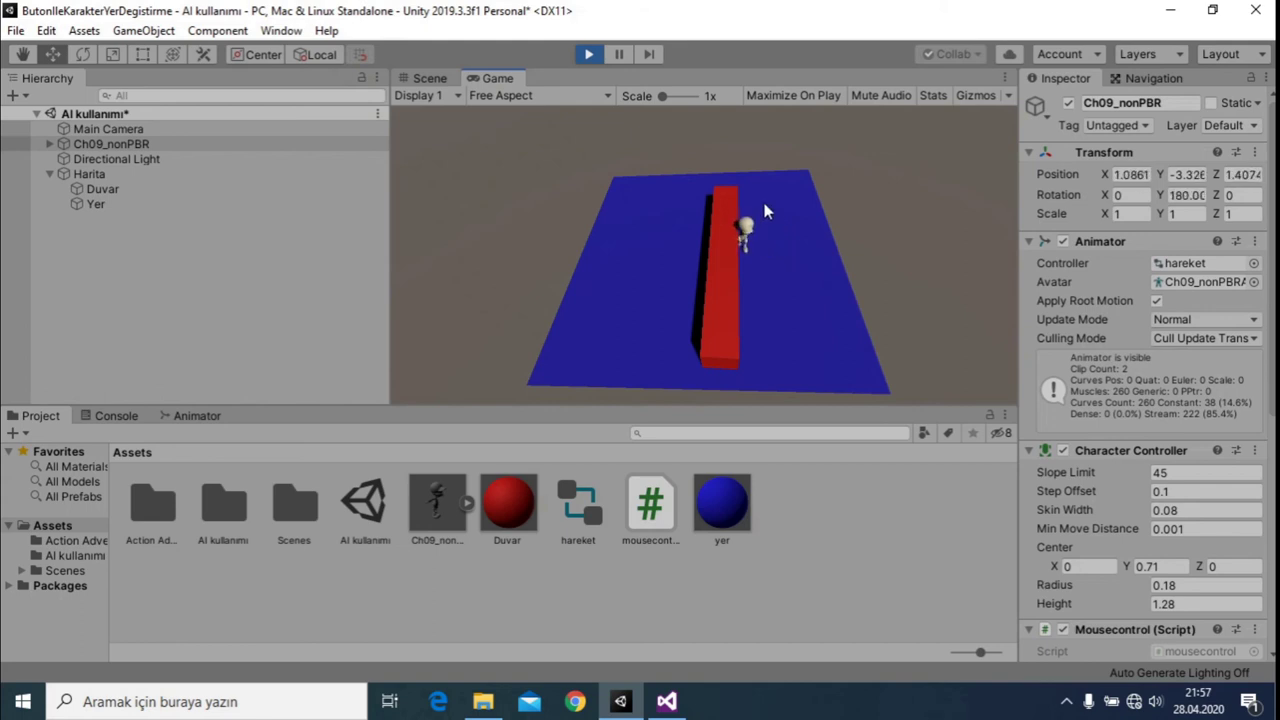
click(589, 62)
Step: Replace Ajan.stoppingDistance on line 35 with 0.3f and save the script
key(alt+Tab)
click(398, 285)
double_click(420, 285)
click(355, 285)
drag(355, 285, 487, 285)
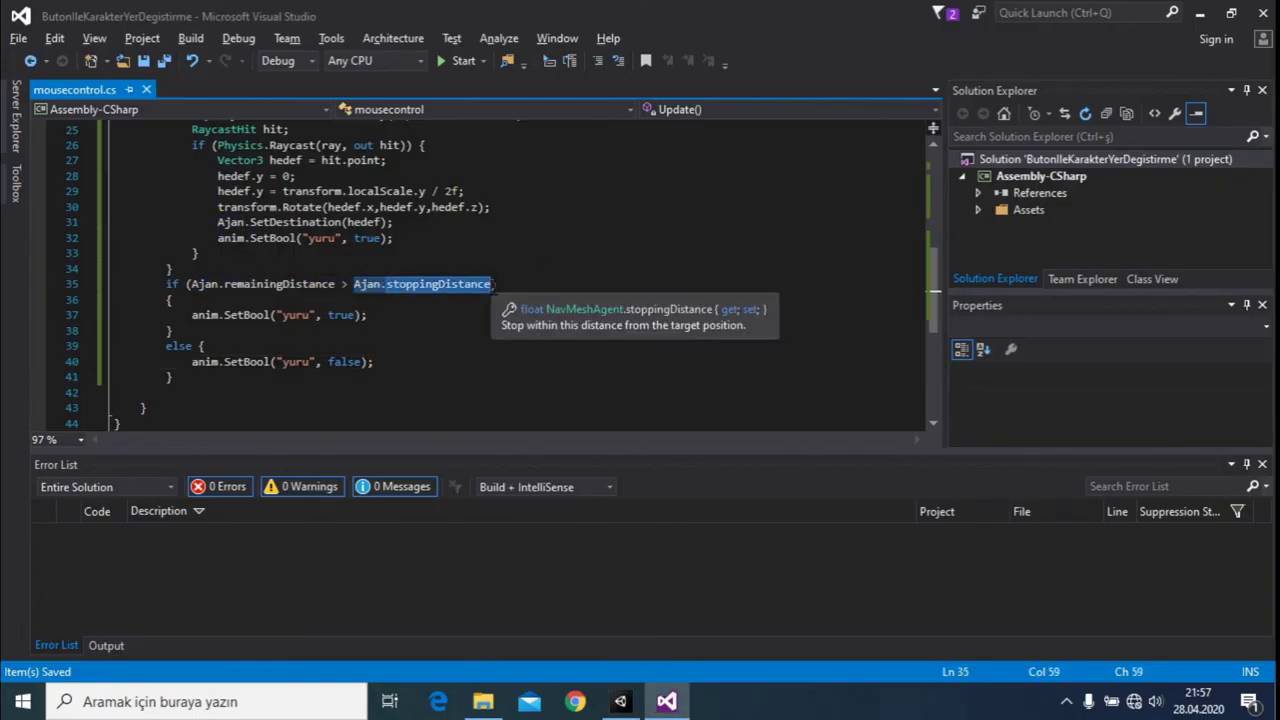
text(0.)
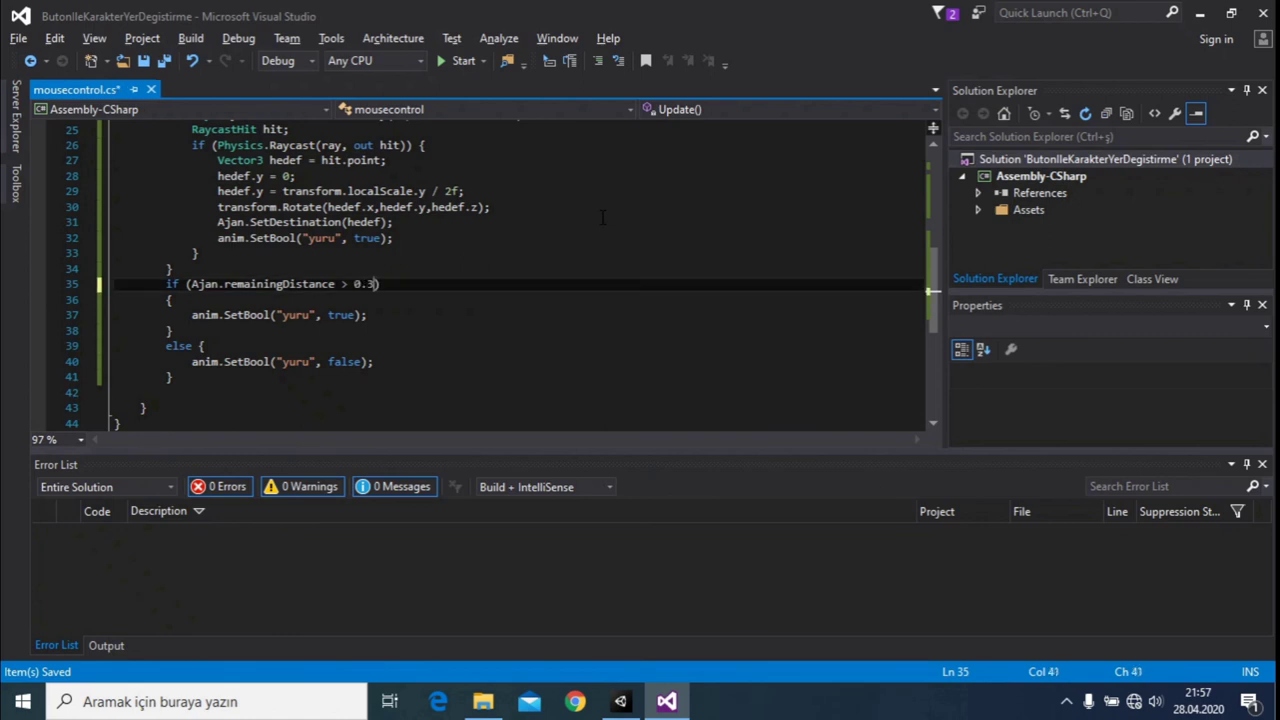
key(alt+Tab)
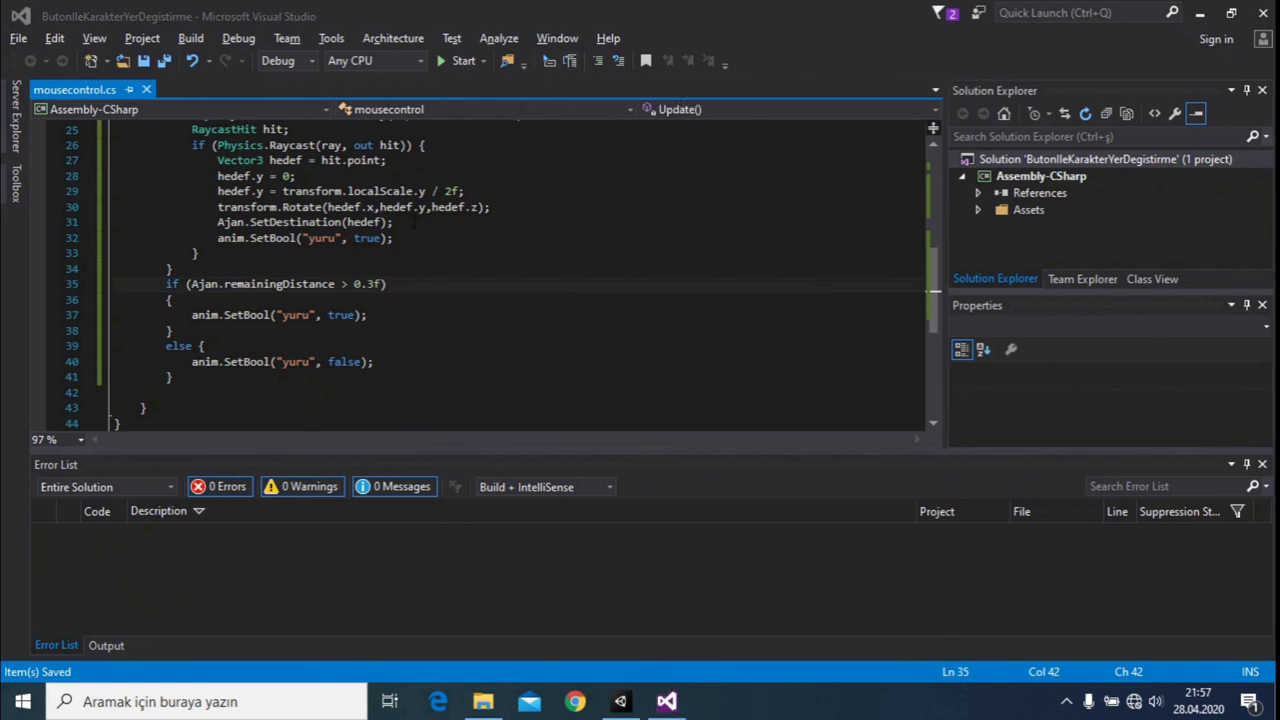
key(alt+Tab)
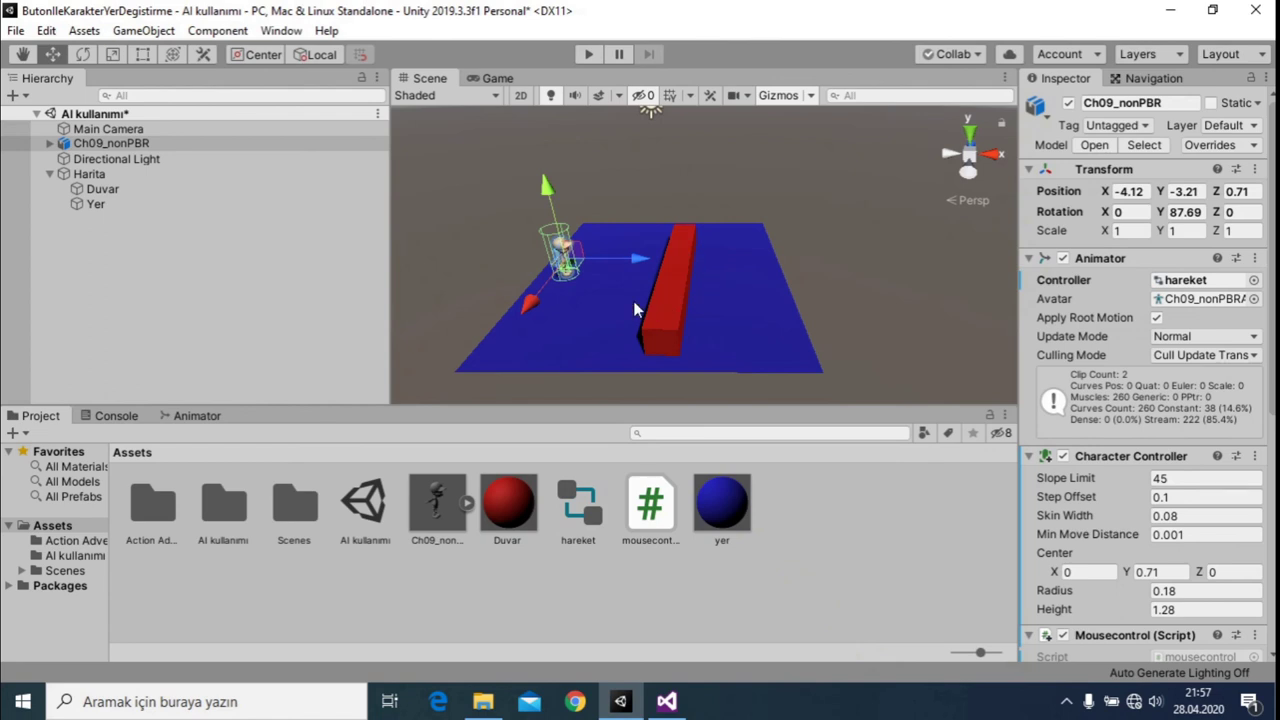
Step: Play with the 0.3f check, walking the character to five floor spots around the wall, then stop
click(589, 56)
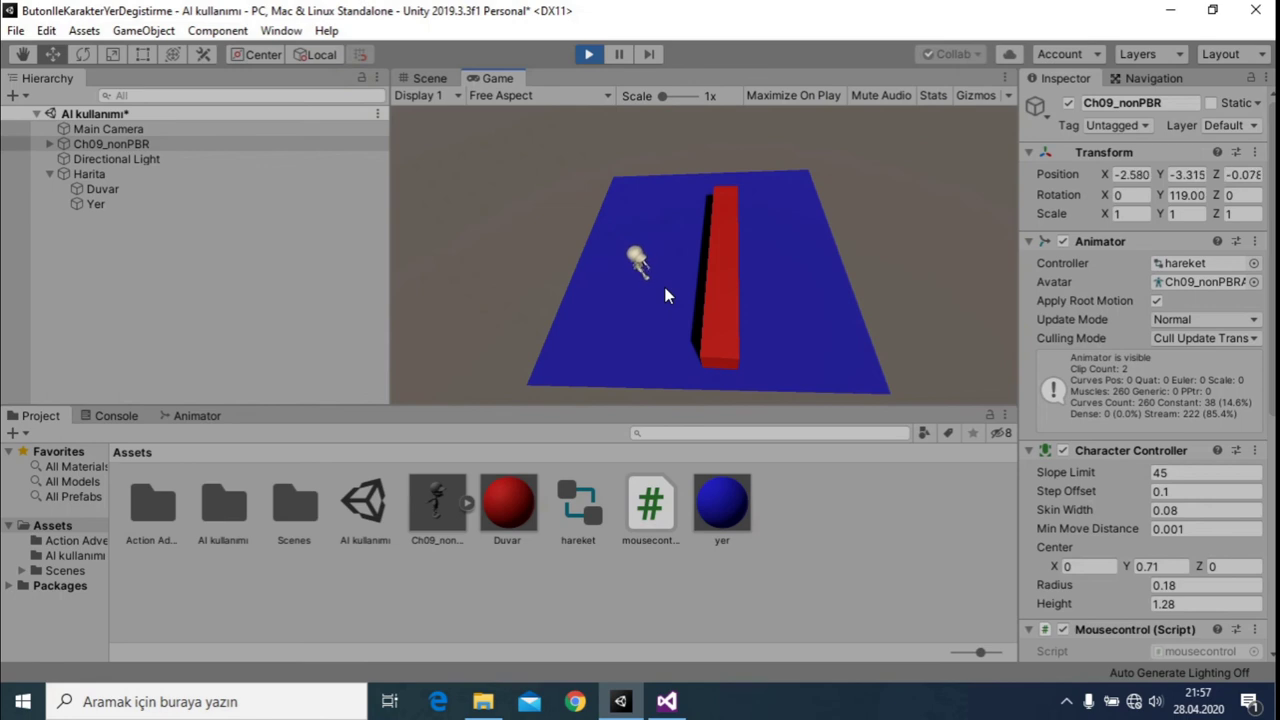
click(702, 174)
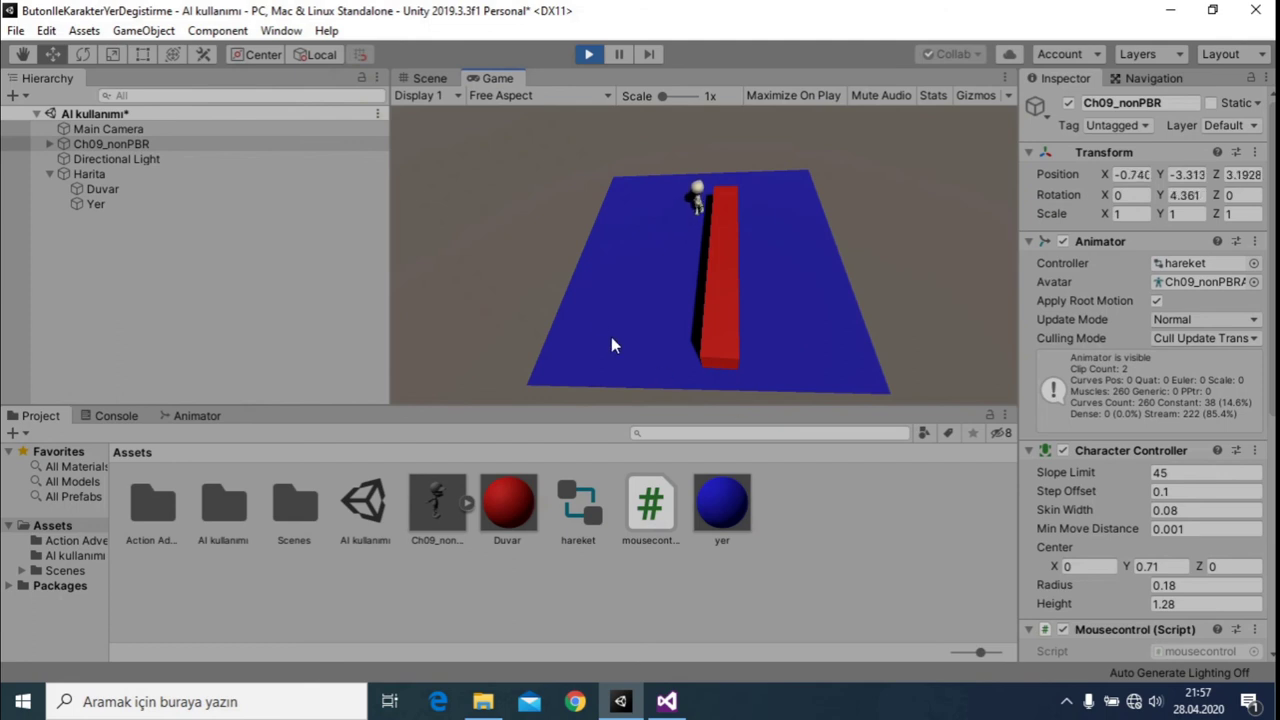
click(609, 362)
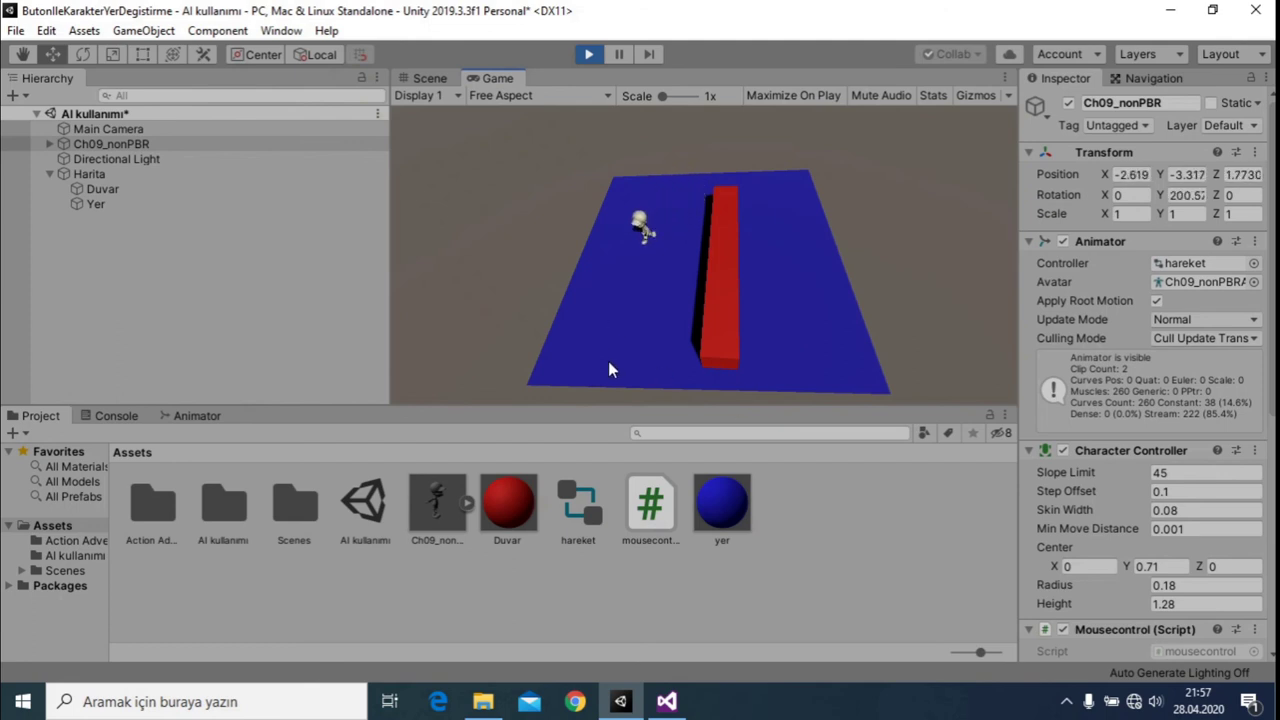
click(638, 313)
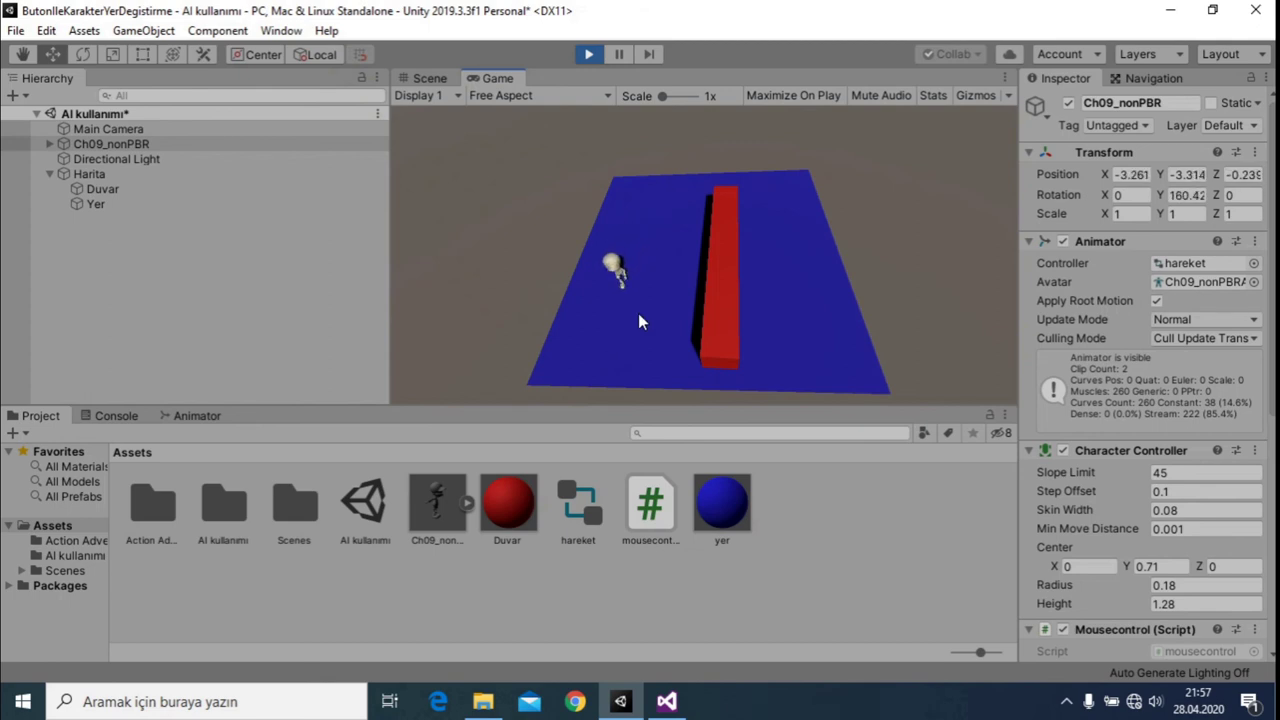
click(670, 232)
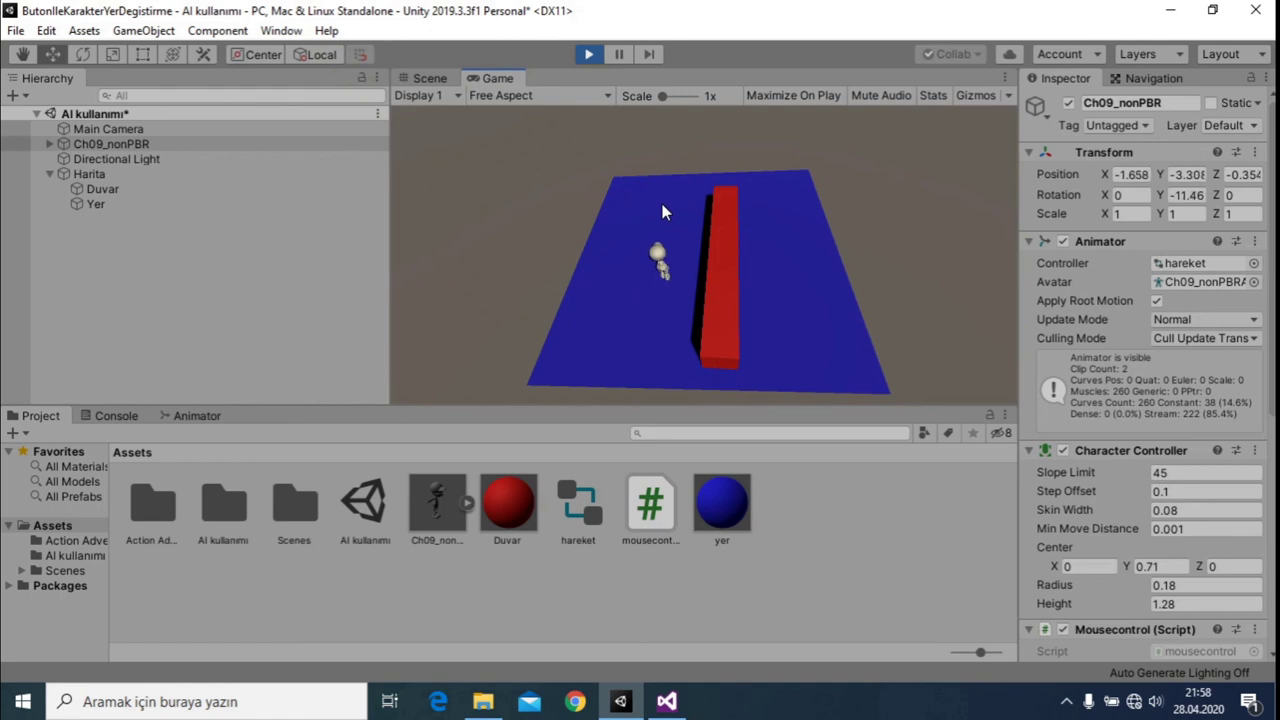
scroll(1220, 411, down, 5)
click(733, 220)
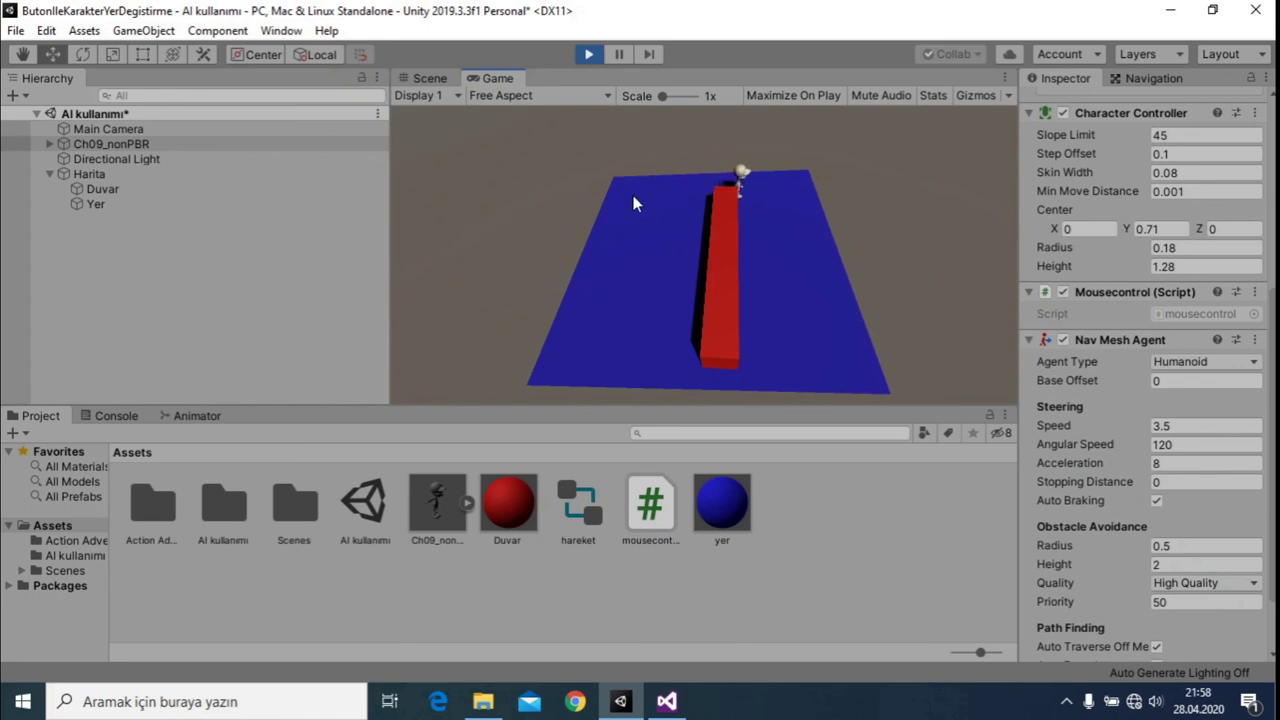
click(593, 54)
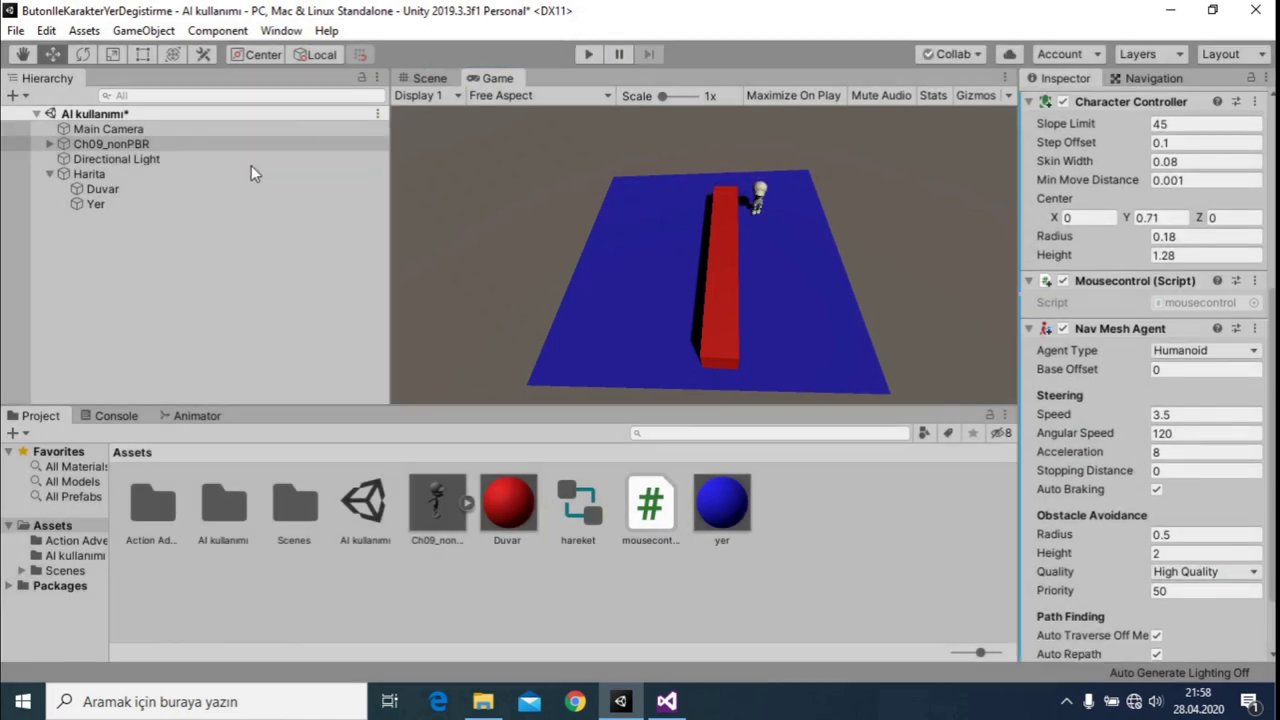
Step: Select Duvar, set the NavMesh Agent Radius to 1.16, rebake, and start Play
click(135, 190)
click(1150, 78)
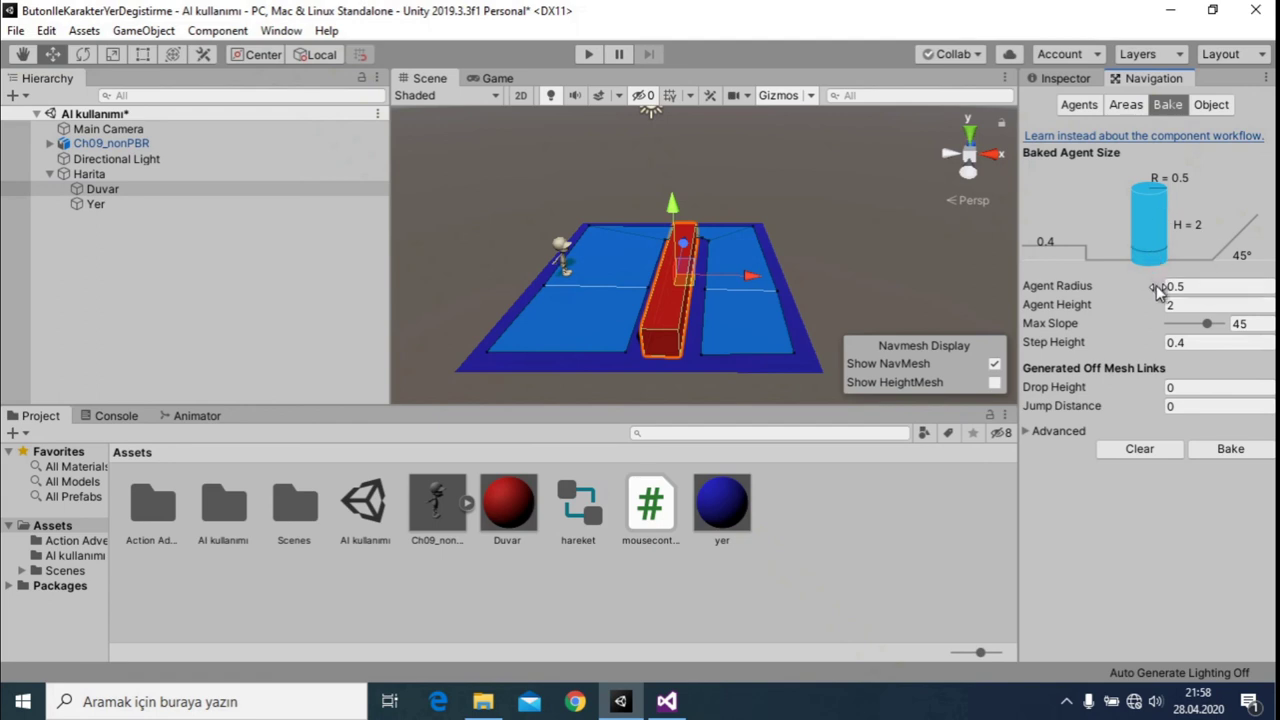
drag(1163, 288, 1182, 290)
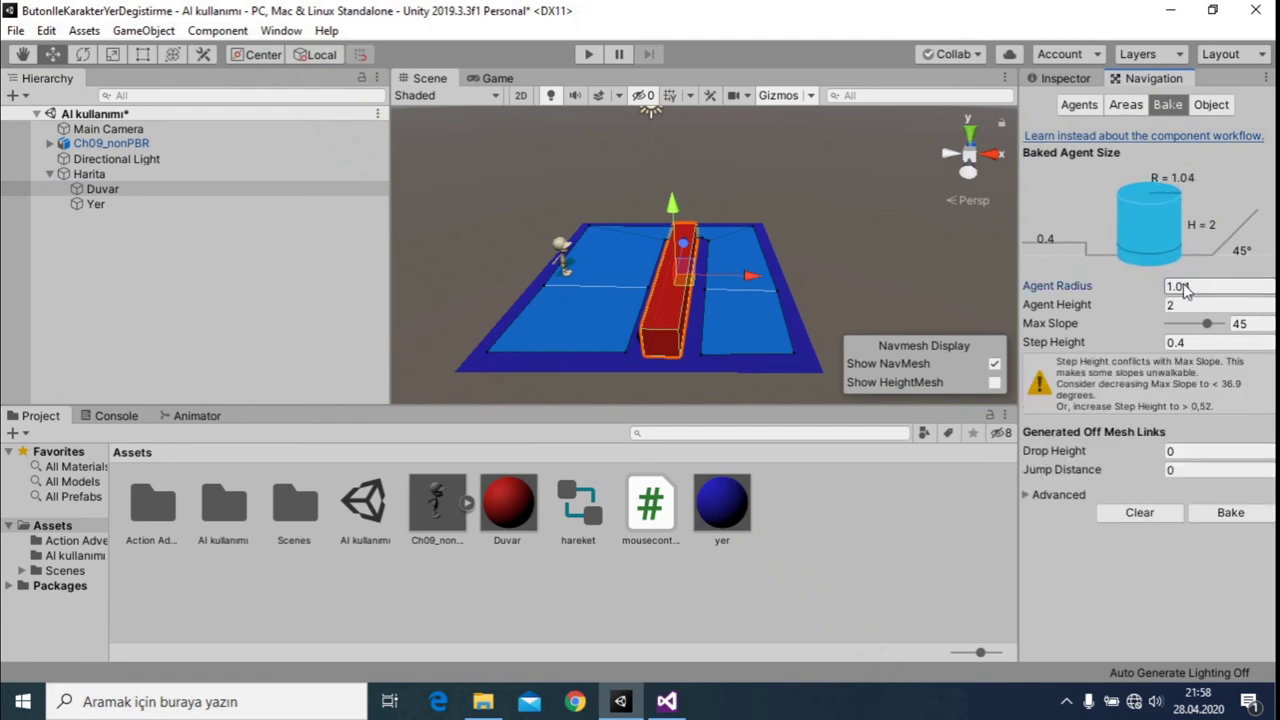
text(1.16)
click(1222, 512)
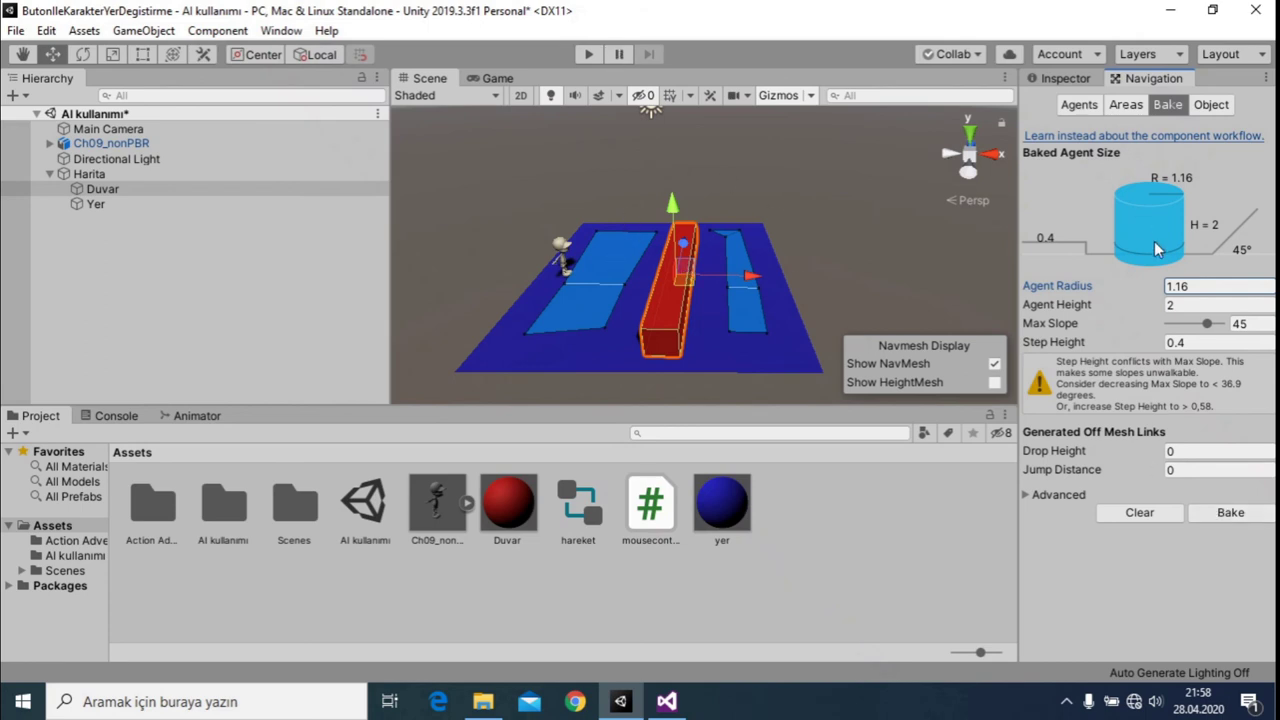
click(1222, 512)
click(592, 55)
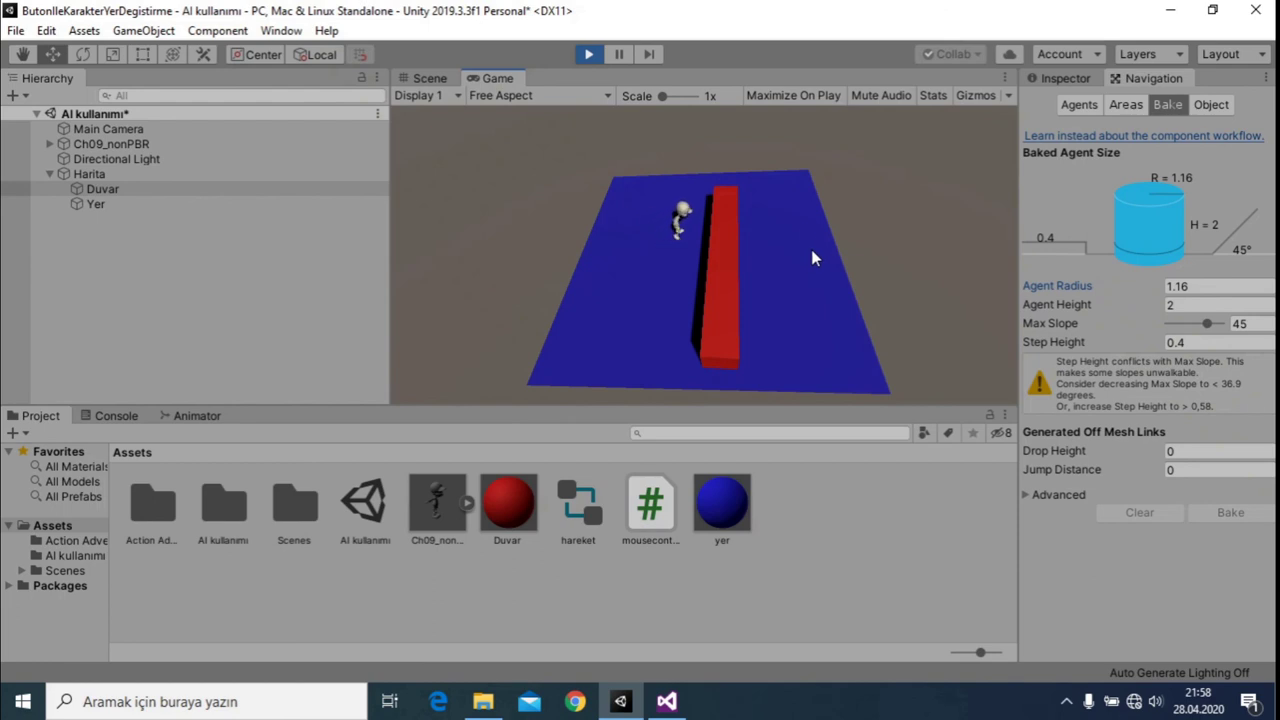
Step: Walk the character to three spots beside the wall at radius 1.16, then stop play
click(647, 309)
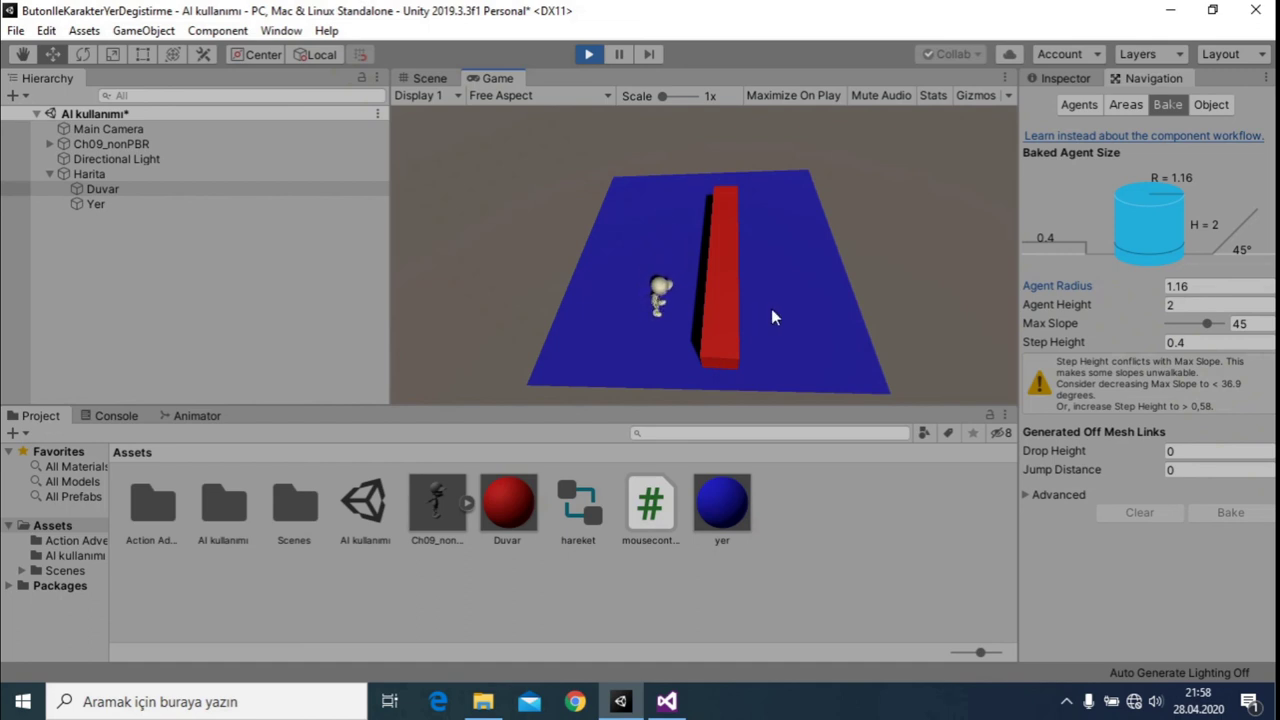
click(689, 226)
click(685, 217)
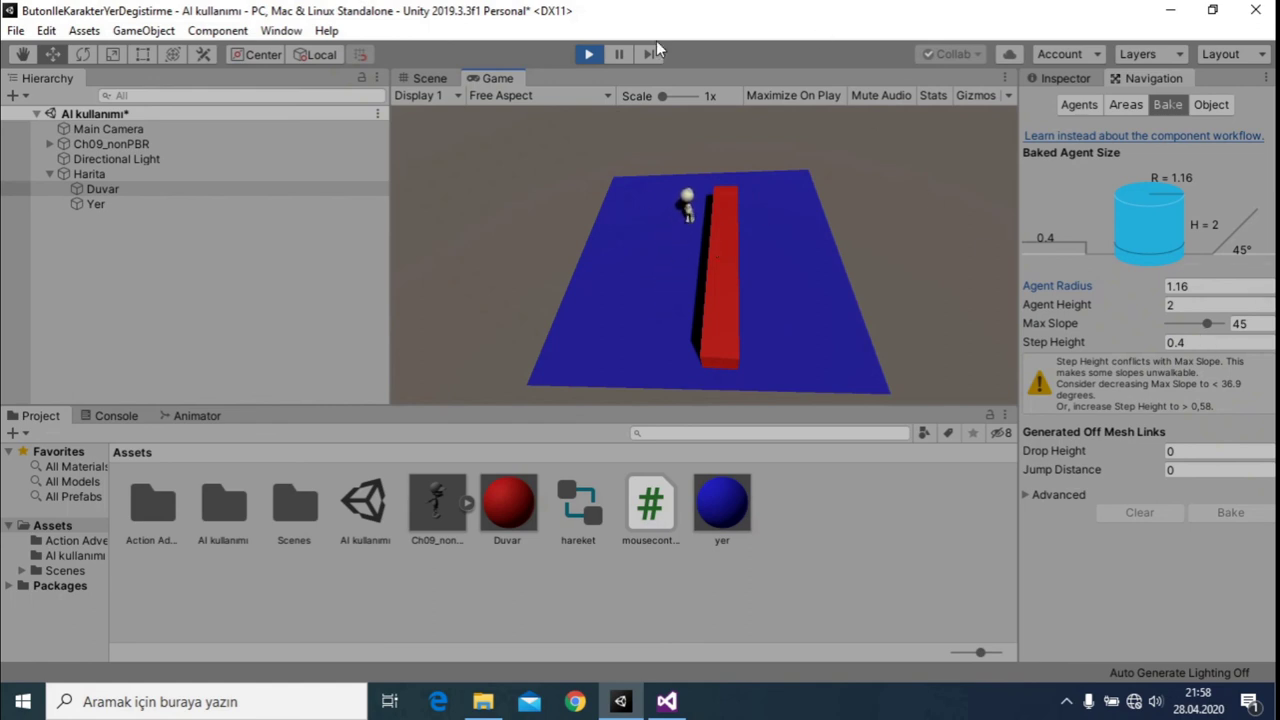
click(588, 54)
click(1170, 286)
Step: Bake the NavMesh at Agent Radius 0.58, then at 0.36, and start the game again
text(0.58)
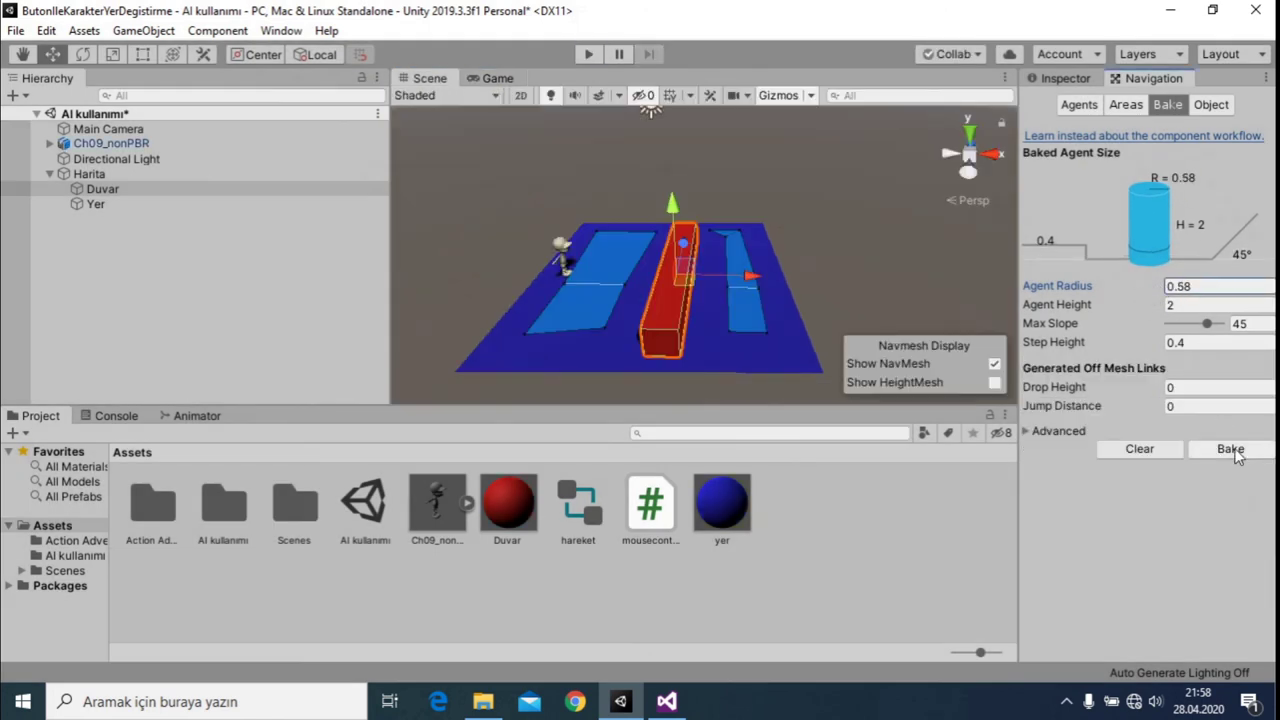
click(1231, 450)
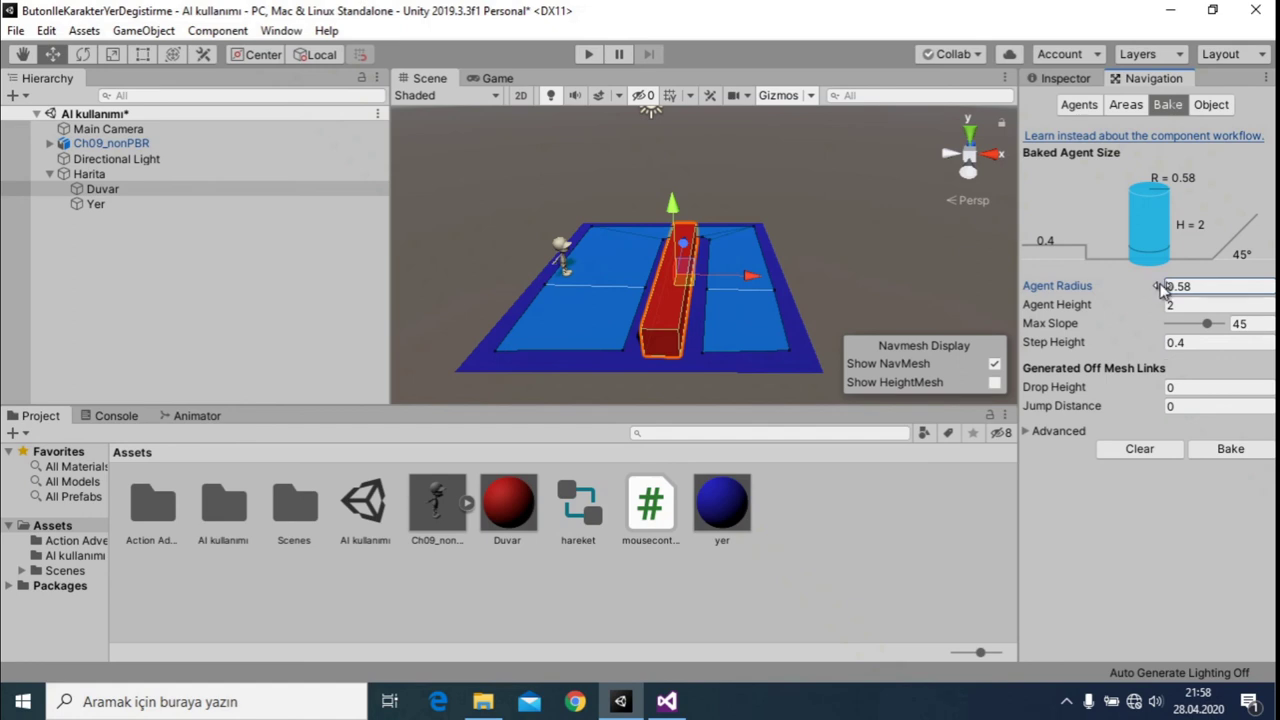
drag(1160, 288, 1150, 288)
click(1238, 450)
click(589, 55)
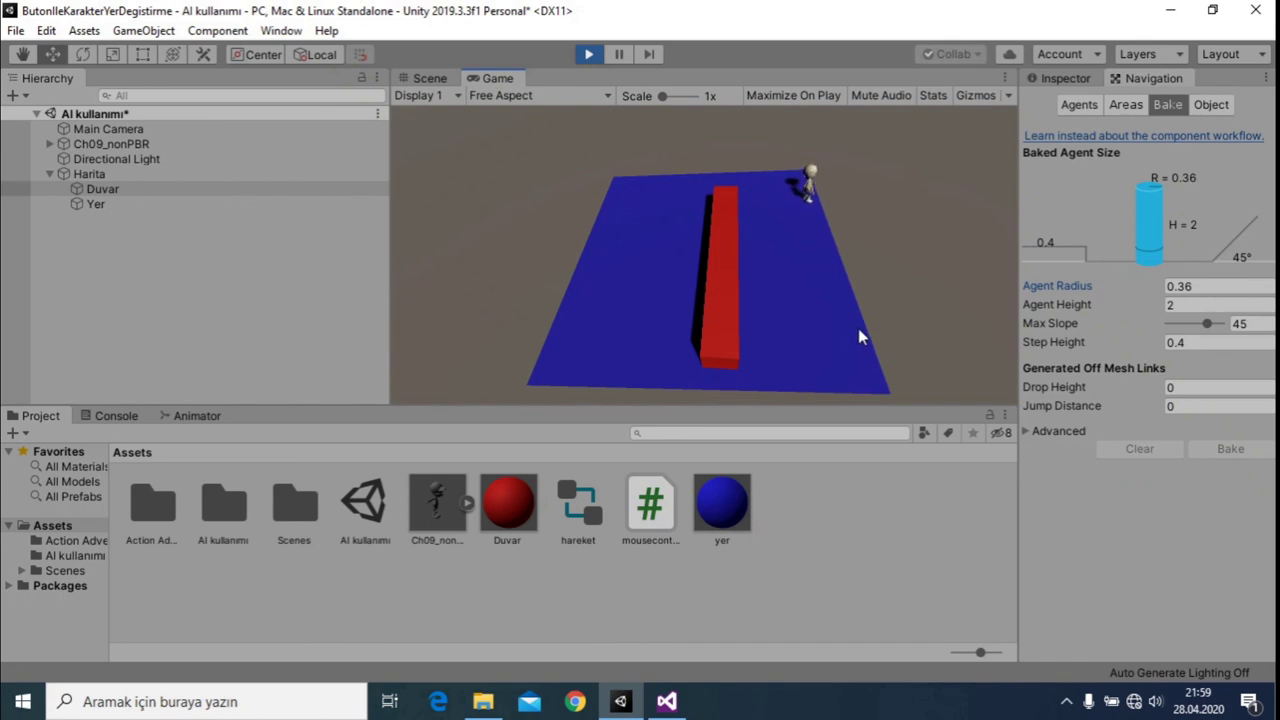
Step: Walk the character around the red wall to three floor spots, ending beside its far end
click(656, 270)
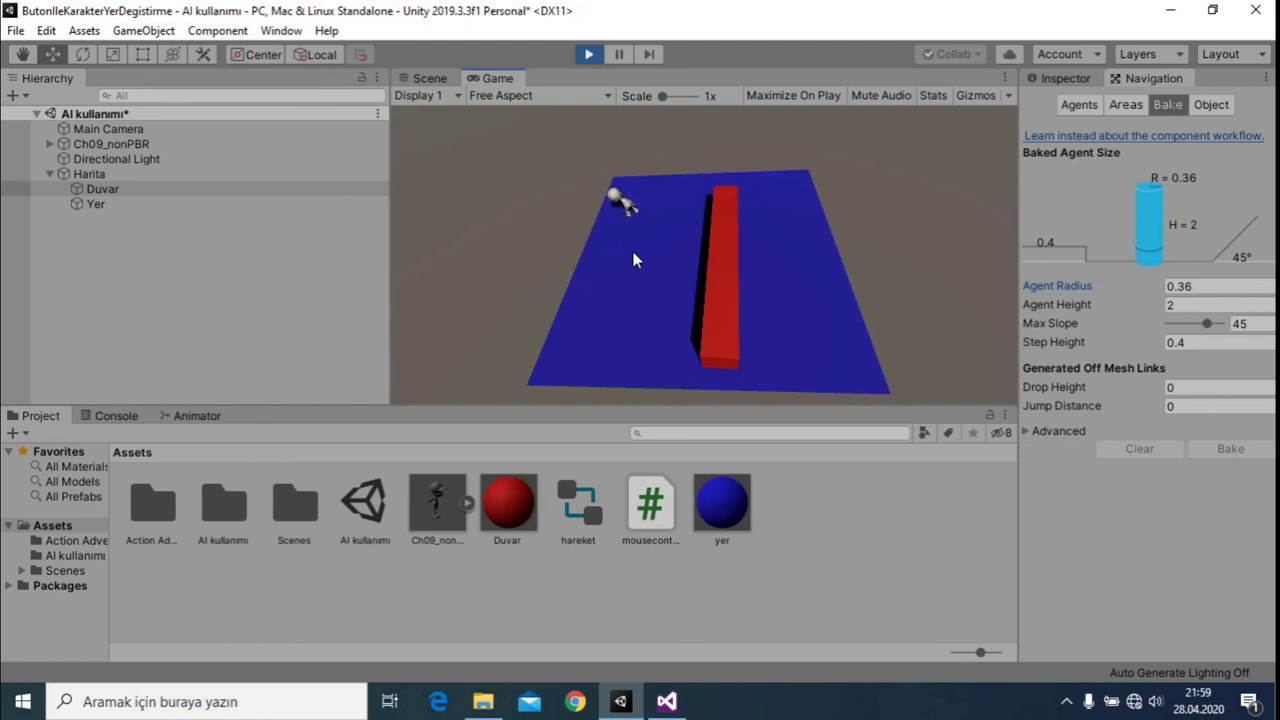
click(714, 185)
click(688, 232)
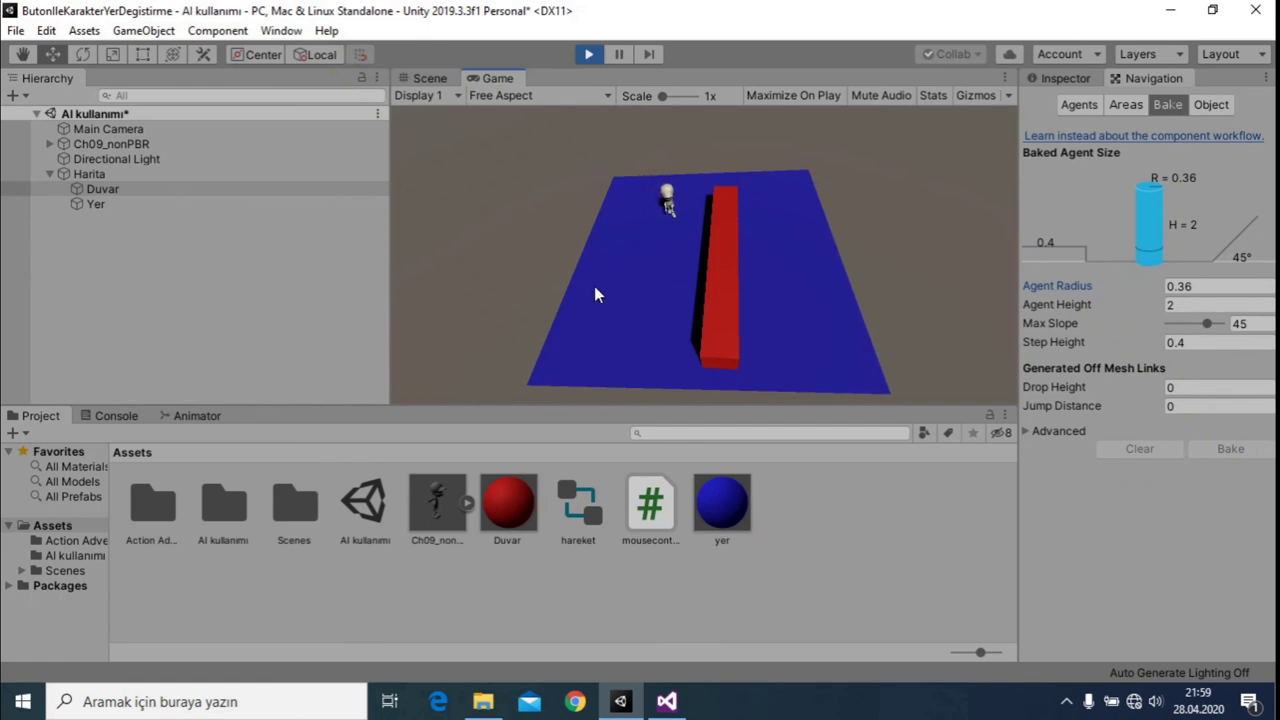